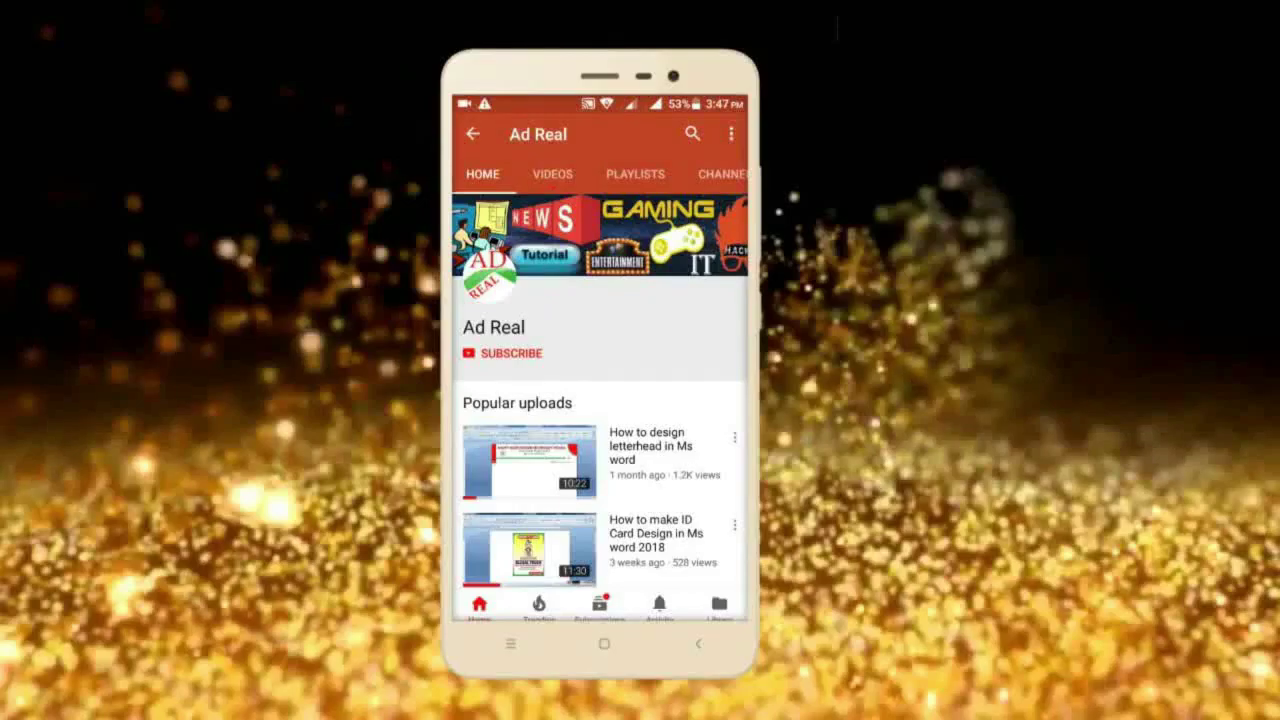
Zoom in and apply All Borders to the table range A1:E18.
click(505, 353)
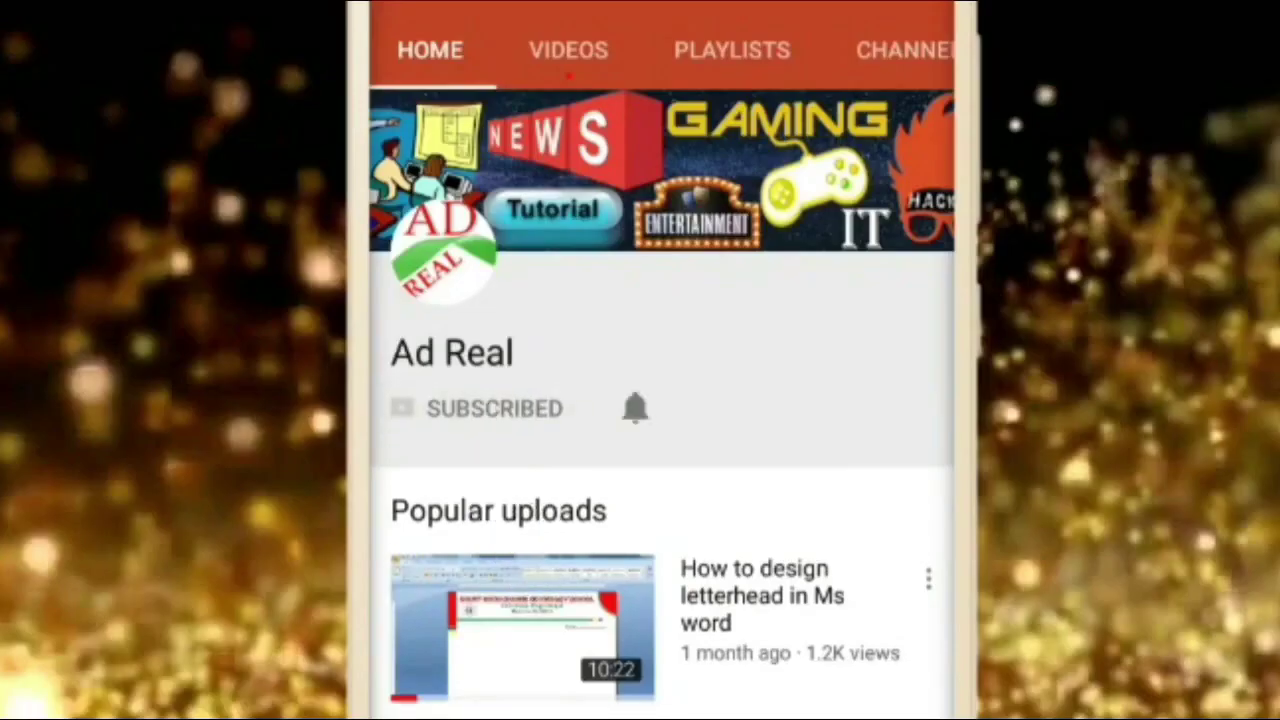
click(635, 407)
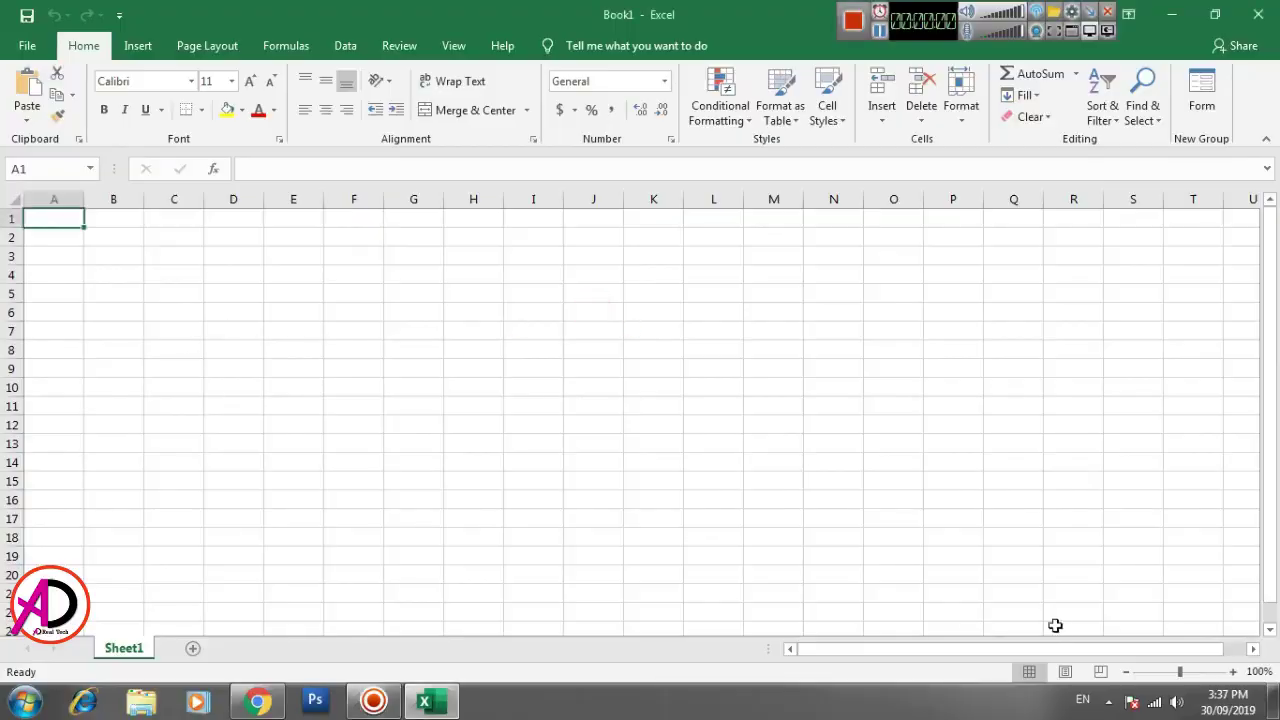
click(1234, 673)
click(1234, 673)
click(1234, 673)
click(1234, 673)
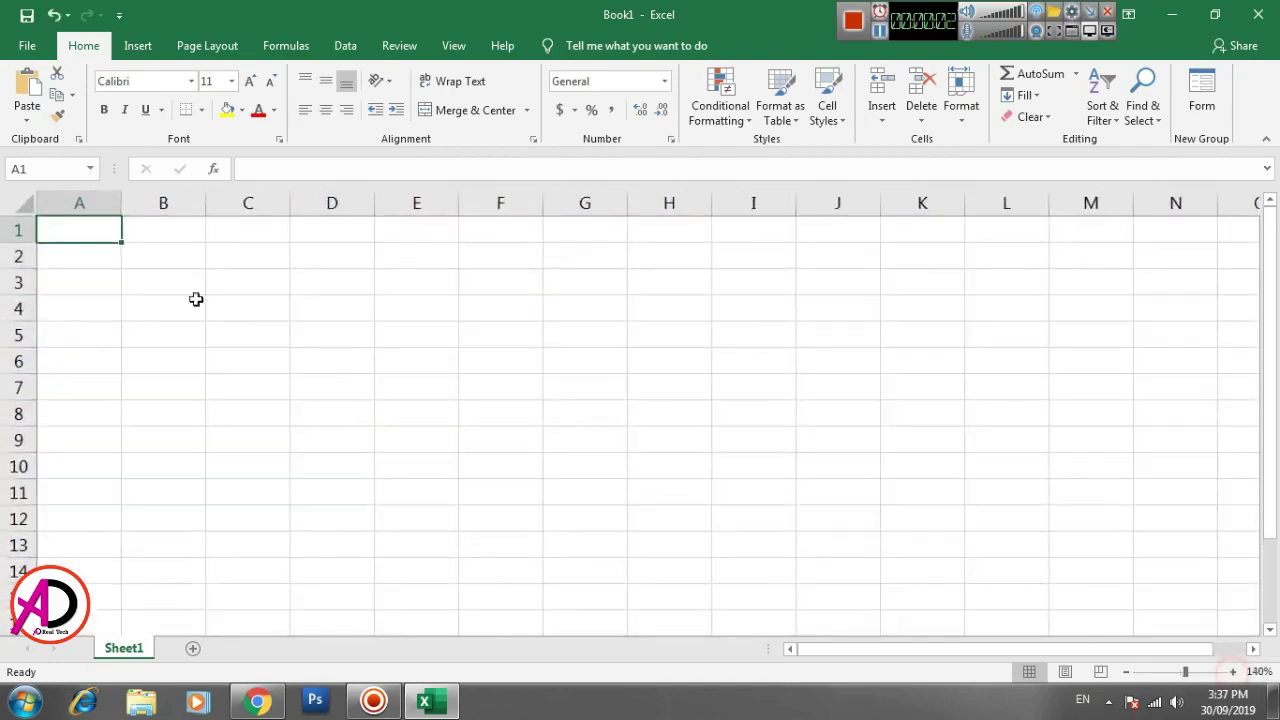
mouse_move(71, 229)
mouse_down()
mouse_move(321, 506)
mouse_move(423, 537)
mouse_up()
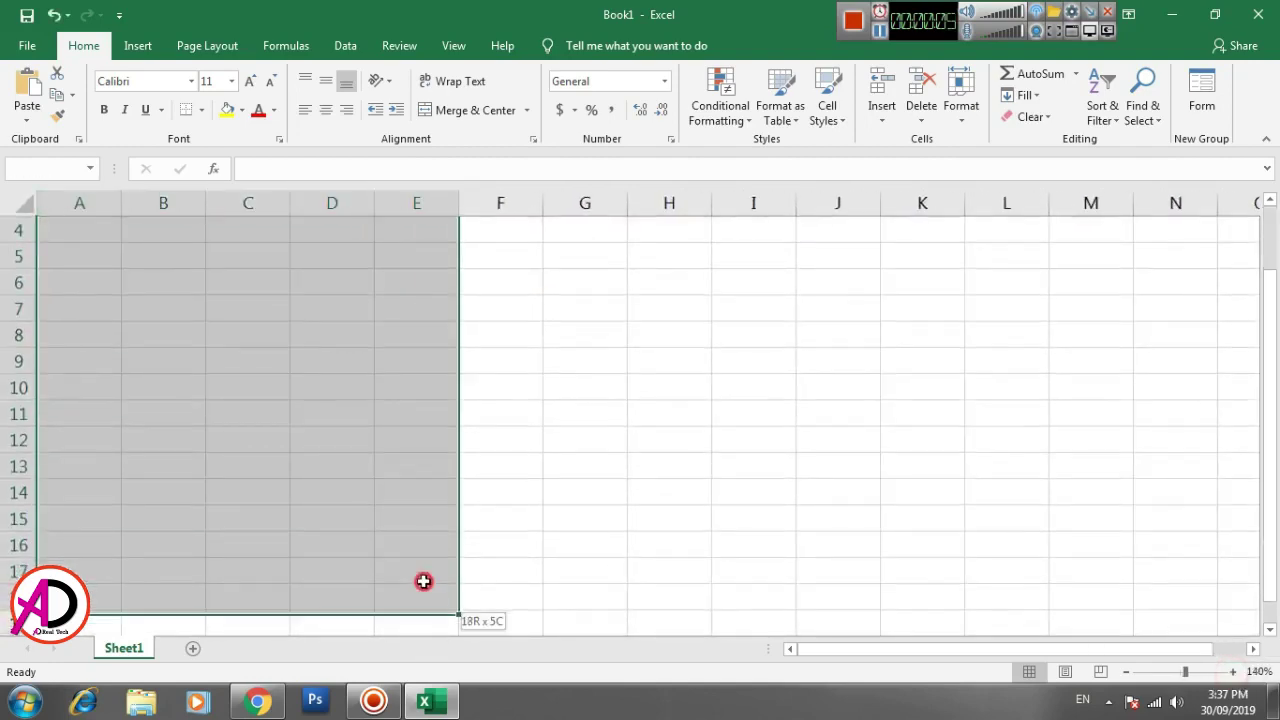
scroll(508, 473, up, 1)
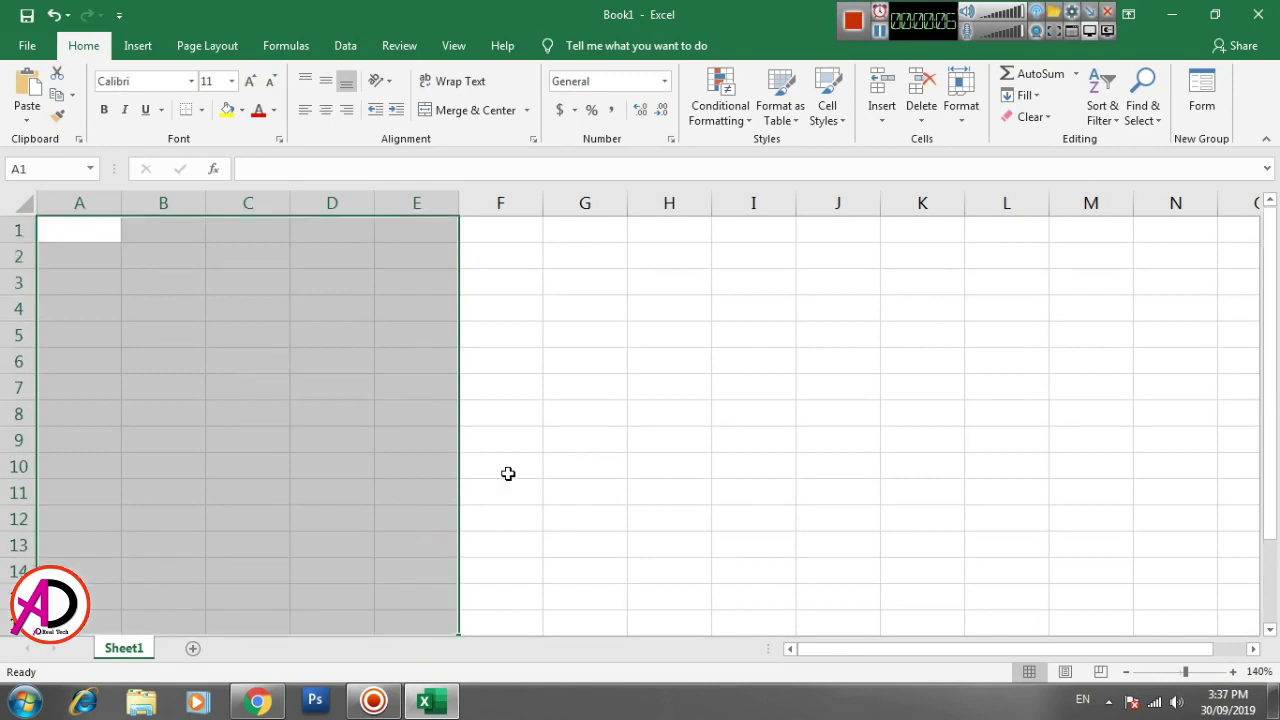
click(201, 110)
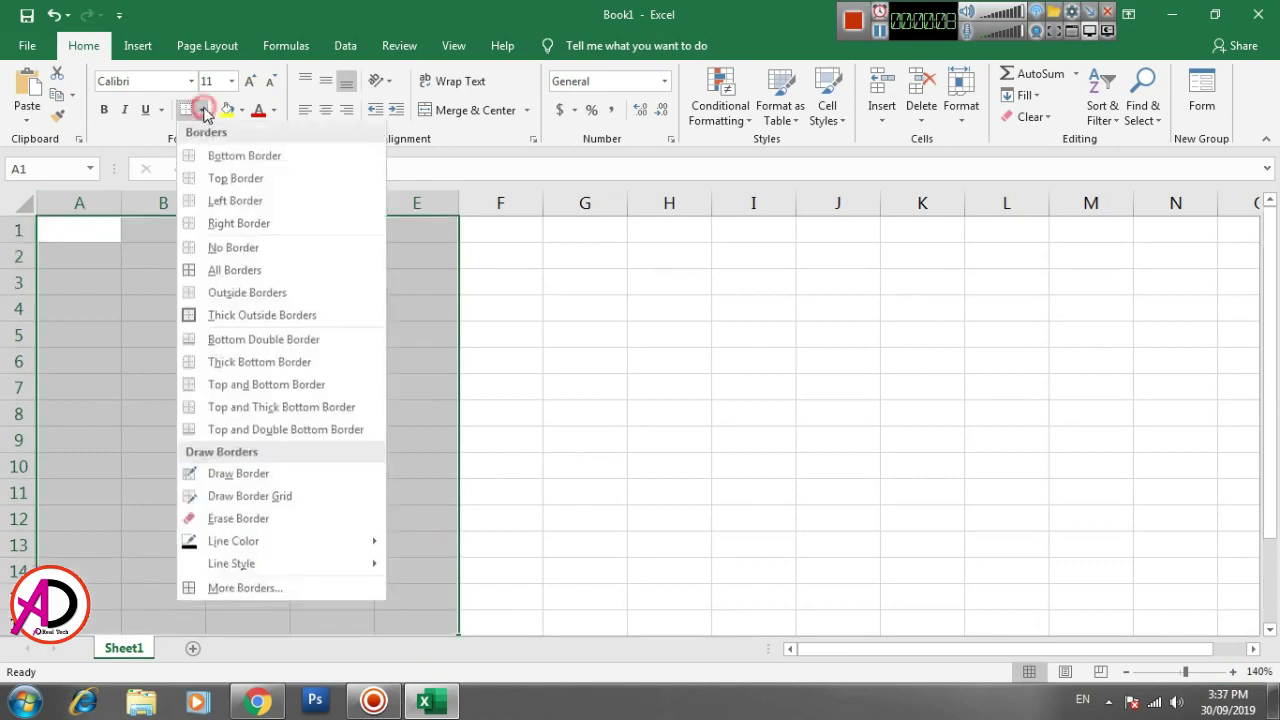
click(205, 280)
Merge and centre A1:E3 into a single title cell.
click(335, 315)
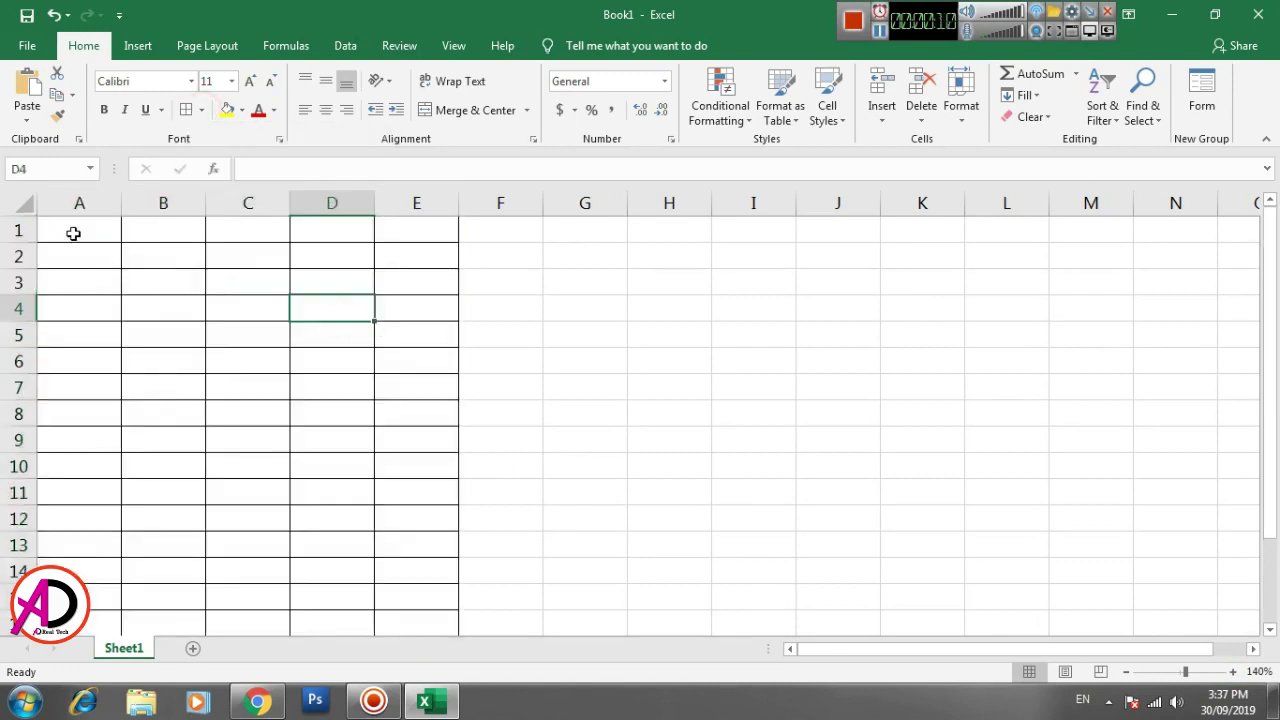
drag(71, 233, 392, 281)
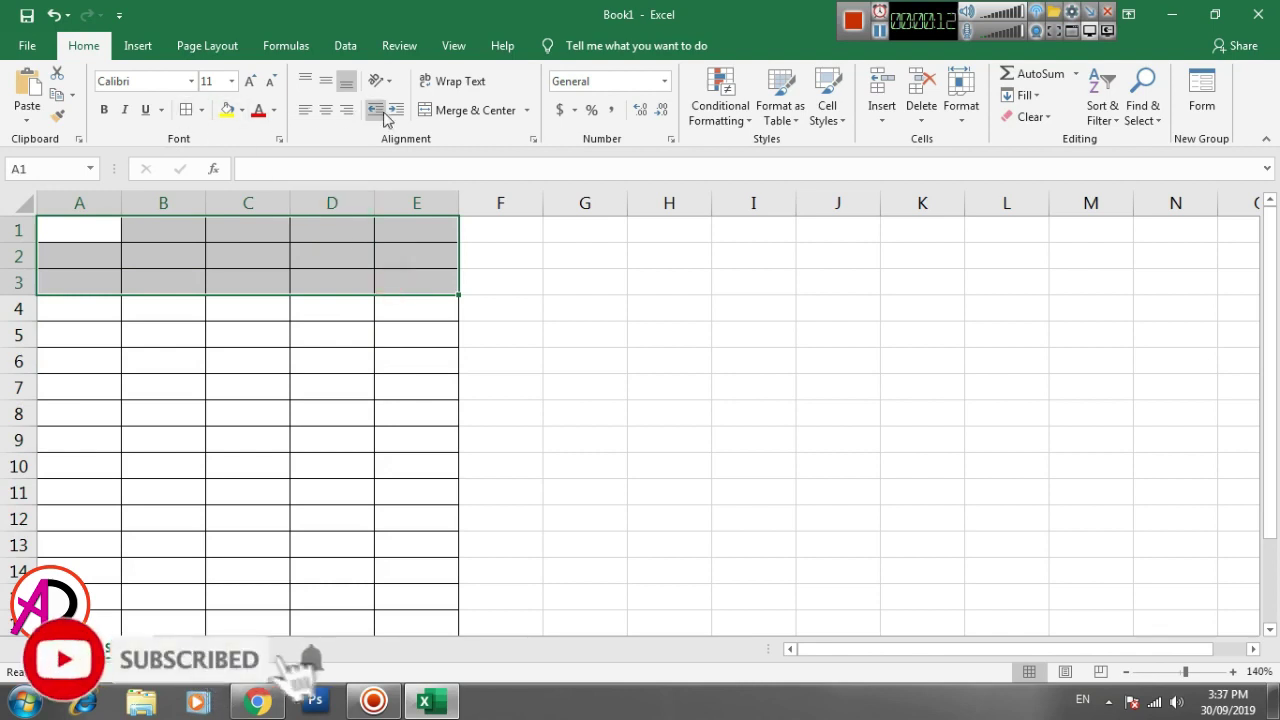
click(465, 111)
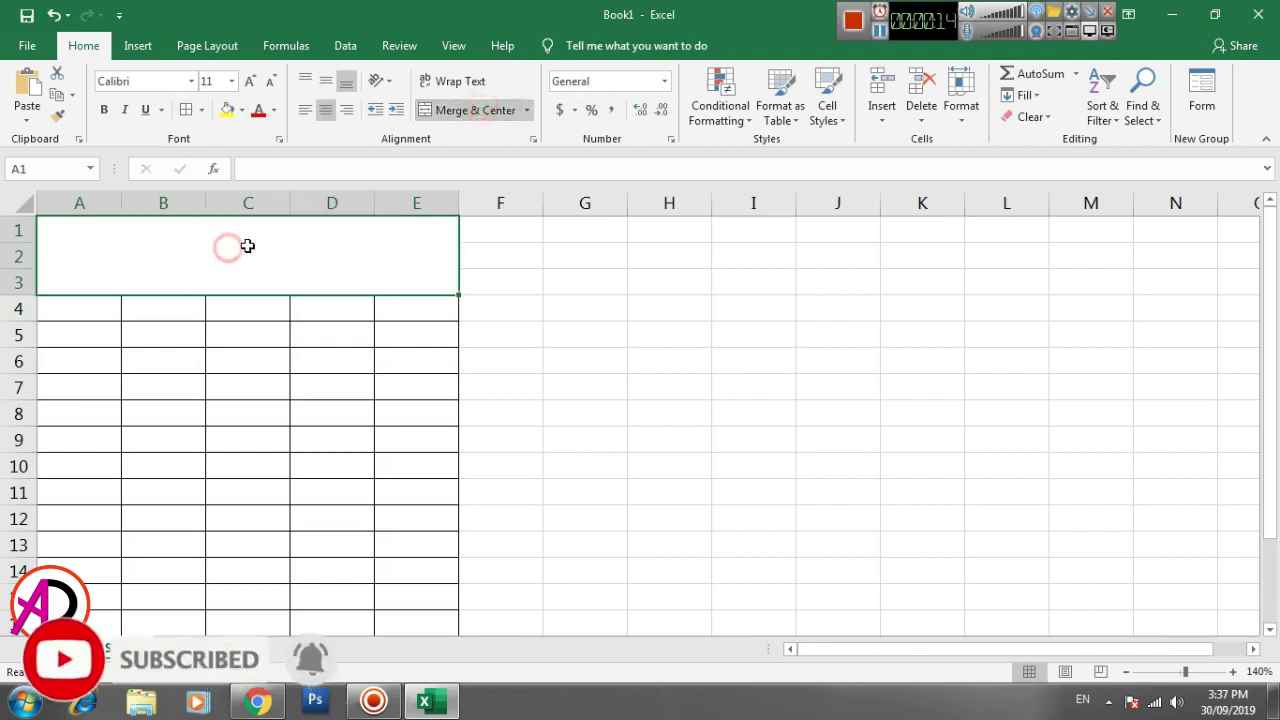
Enter GLOBAL COMPUTER PVT.LTD, the company's location, and BILL ENTRY IN EXCEL as three title lines.
double_click(237, 231)
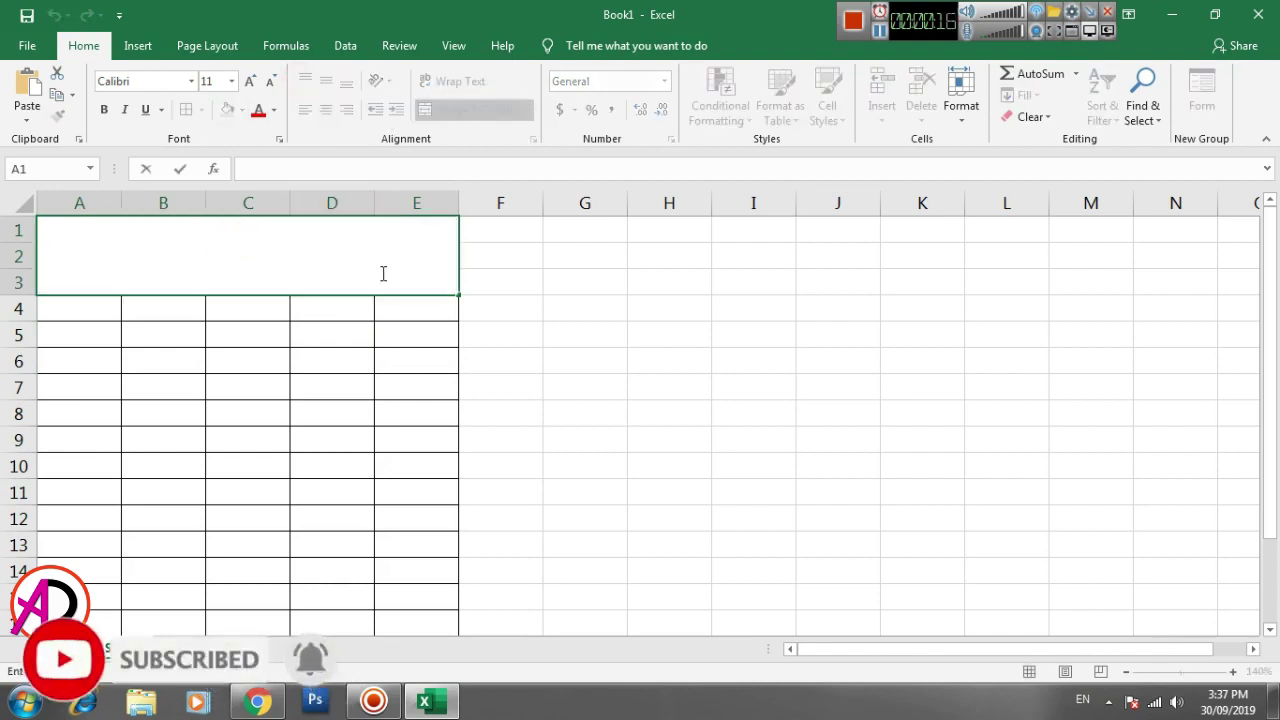
text(GLOBA)
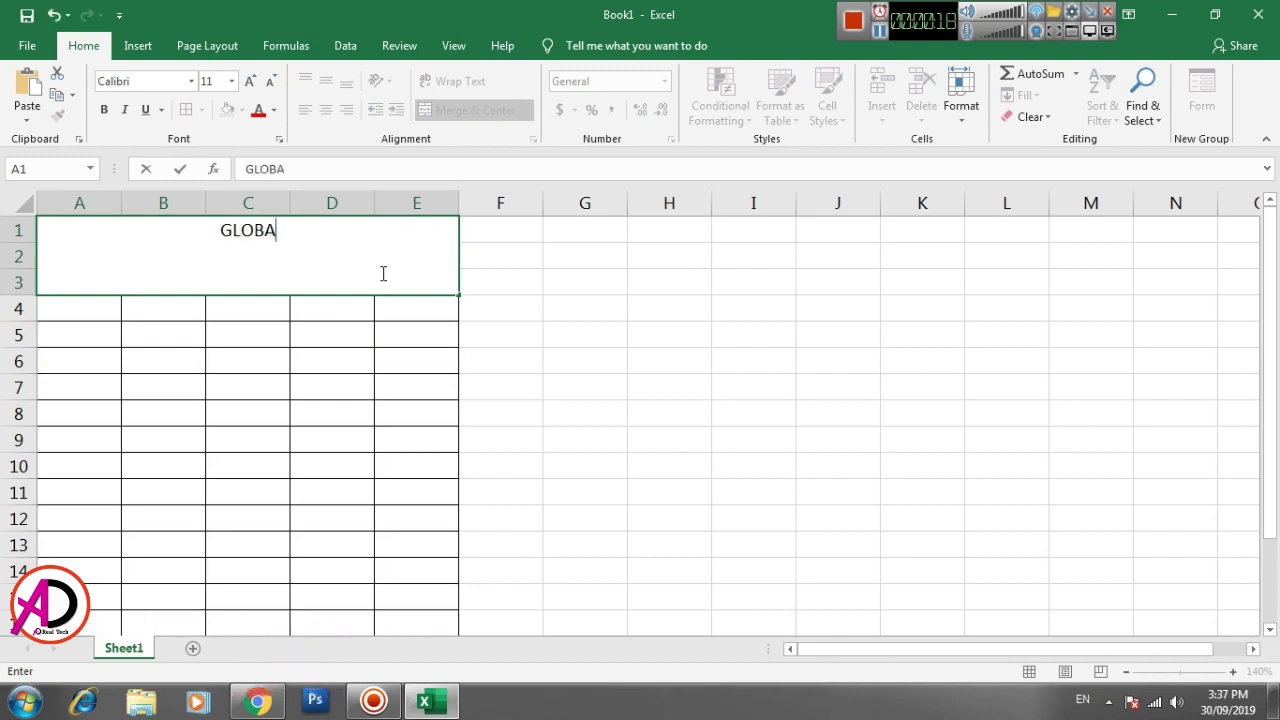
text(L C)
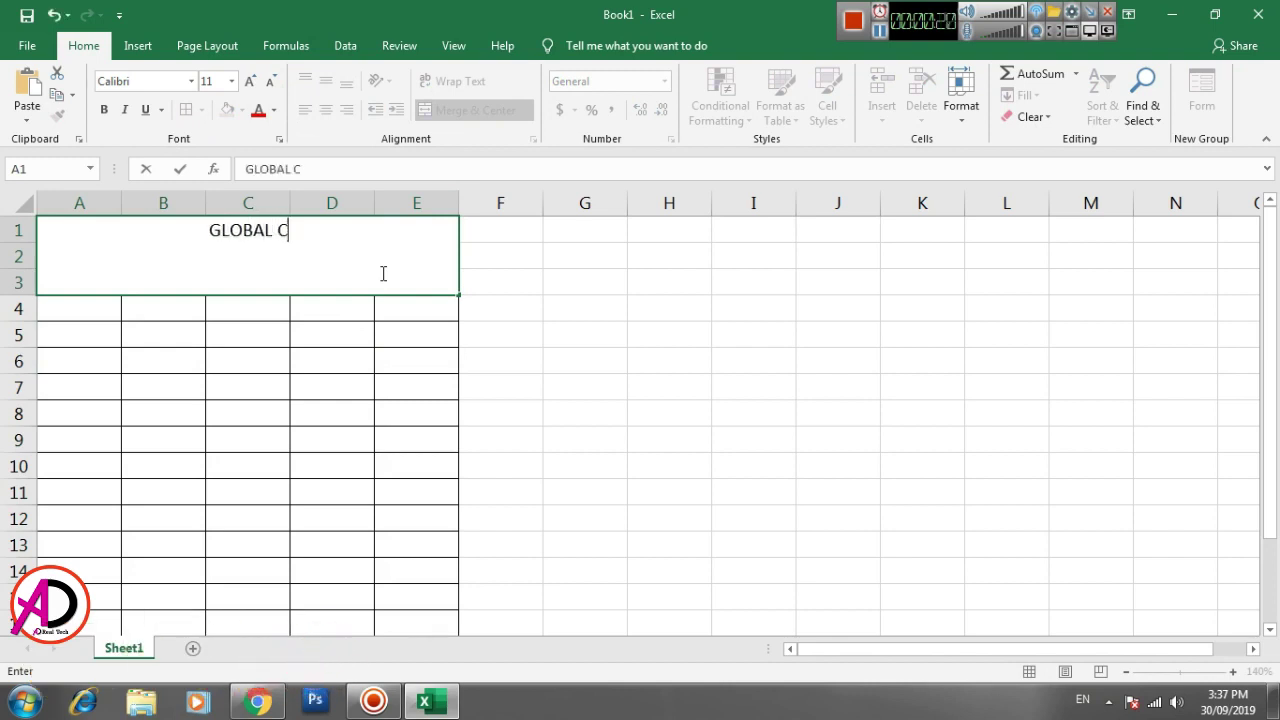
text(OMPUT)
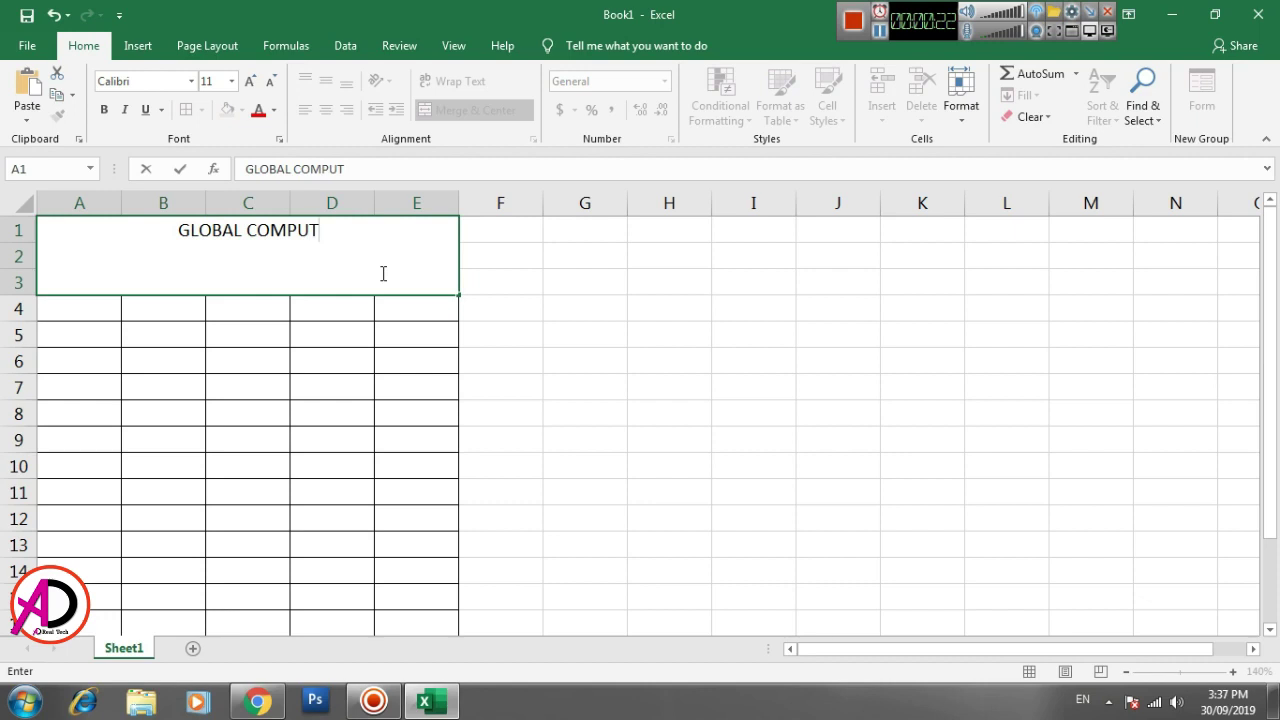
text(ER PVT)
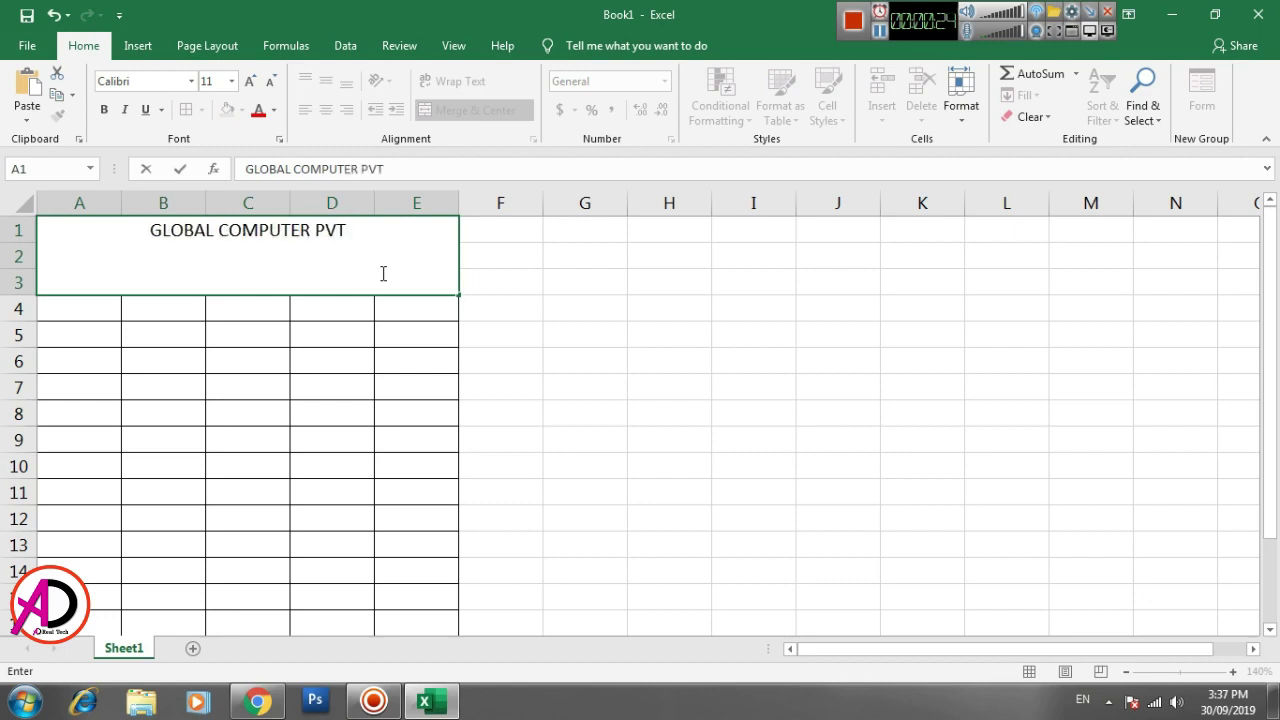
text(.LTD)
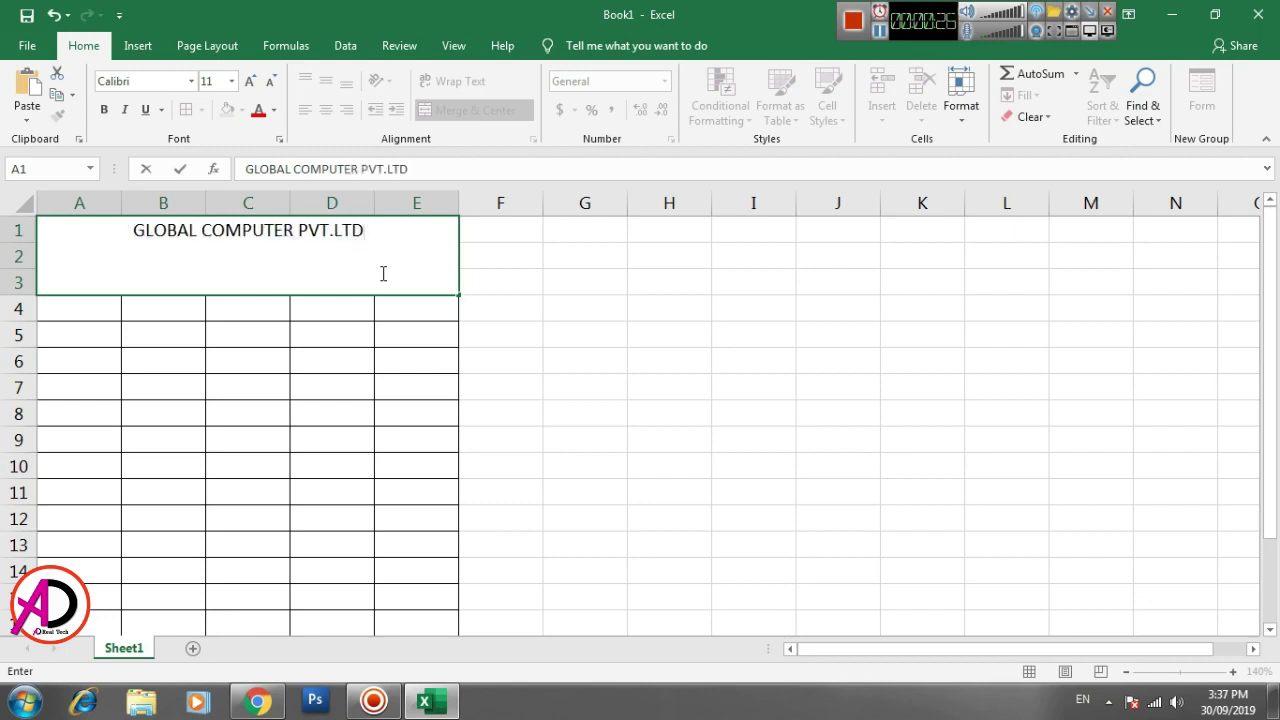
key(alt+Return)
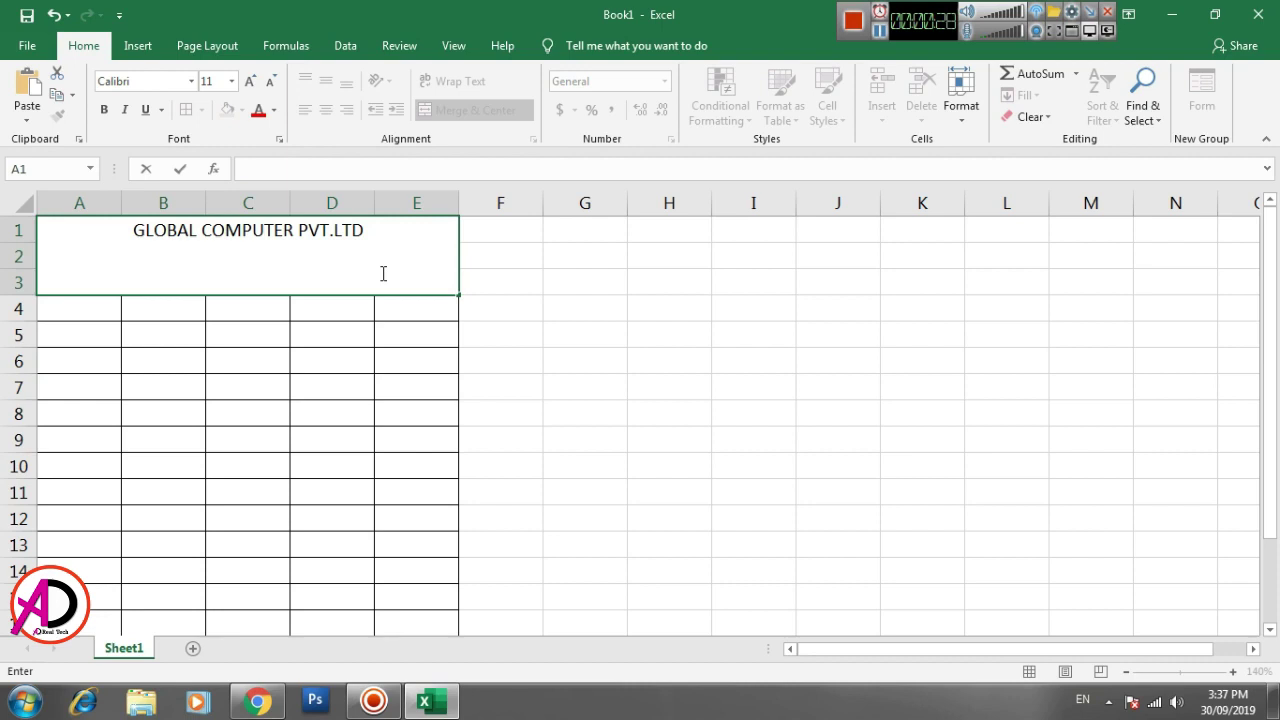
text(Birt)
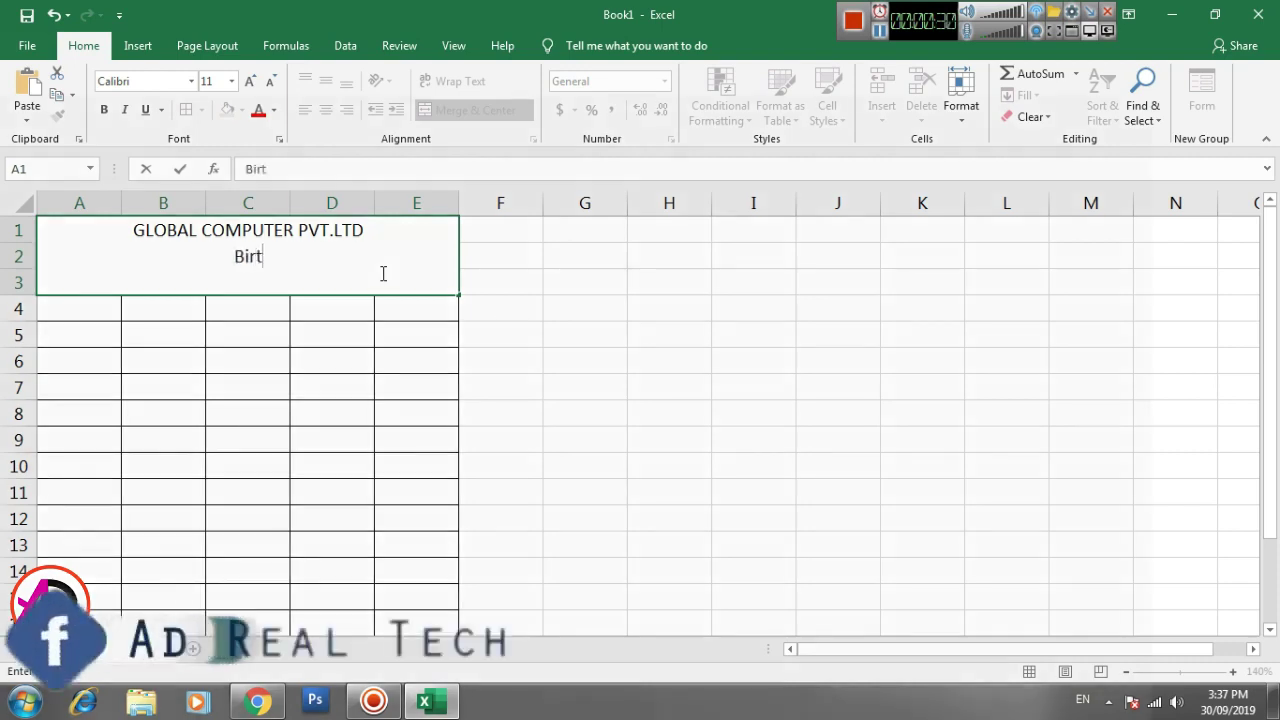
text(amode Jhap)
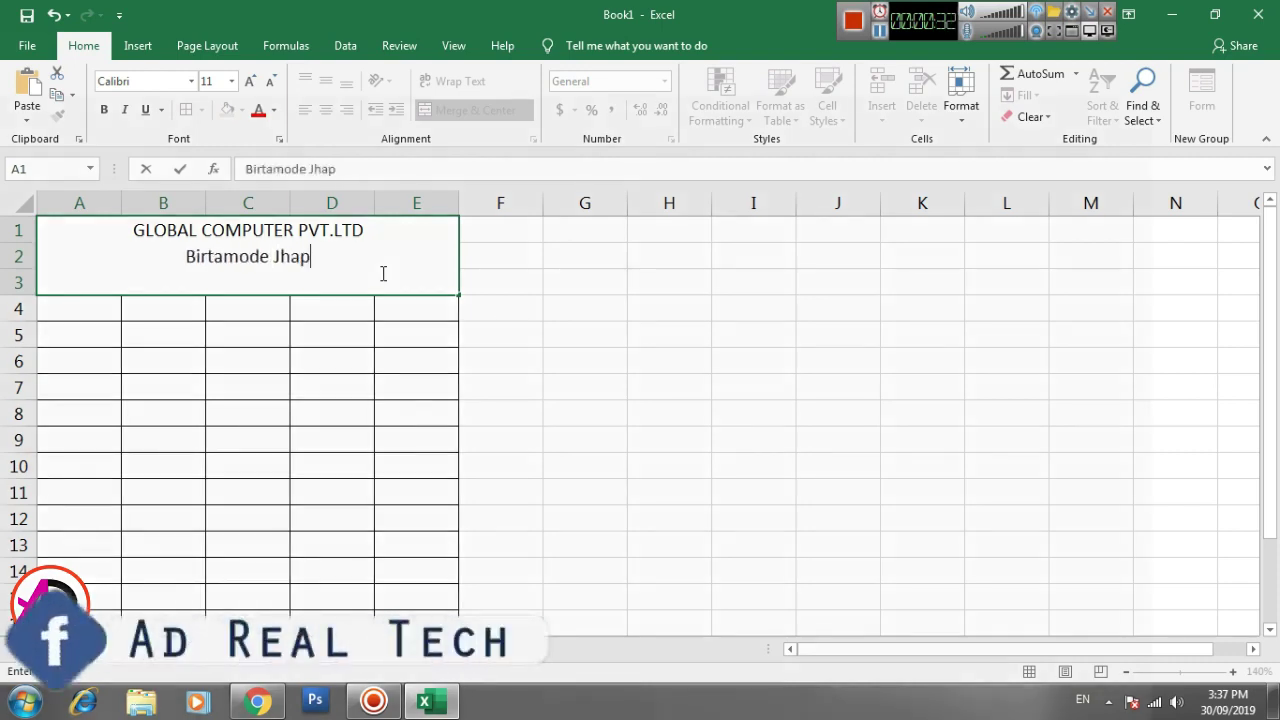
text(a)
key(alt+Return)
text(b)
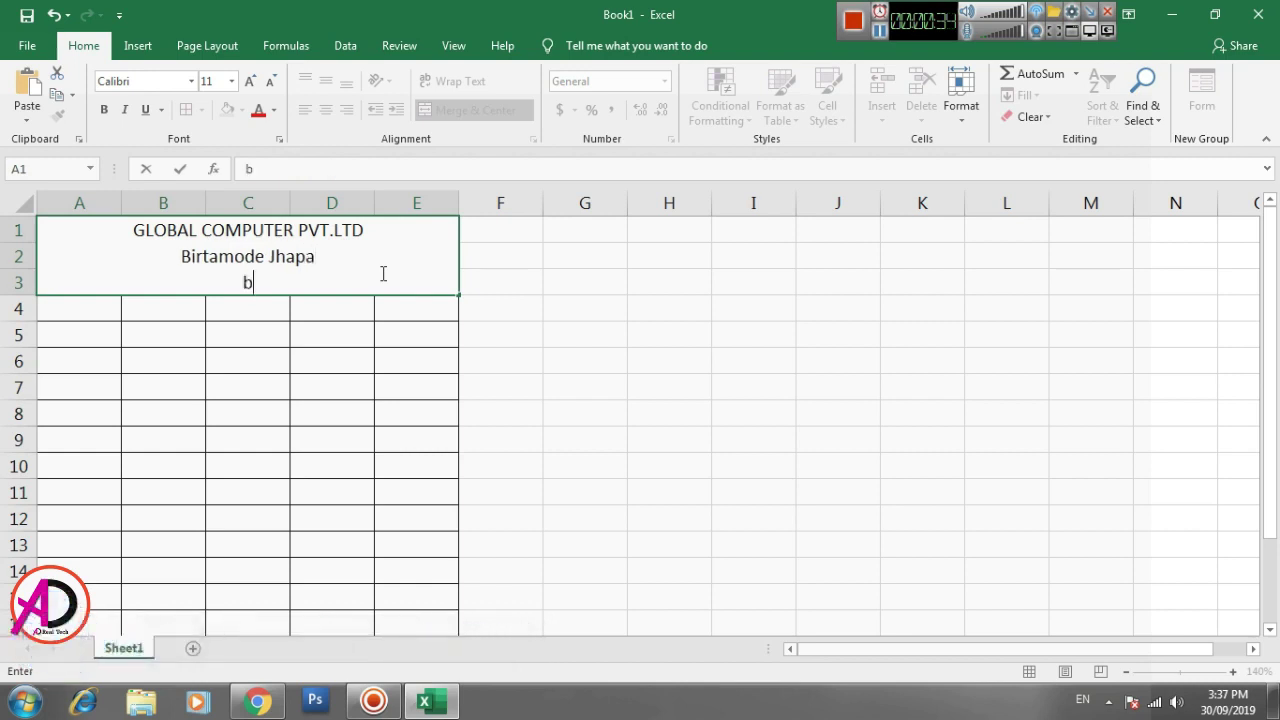
text(ill)
key(BackSpace)
key(BackSpace)
key(BackSpace)
key(BackSpace)
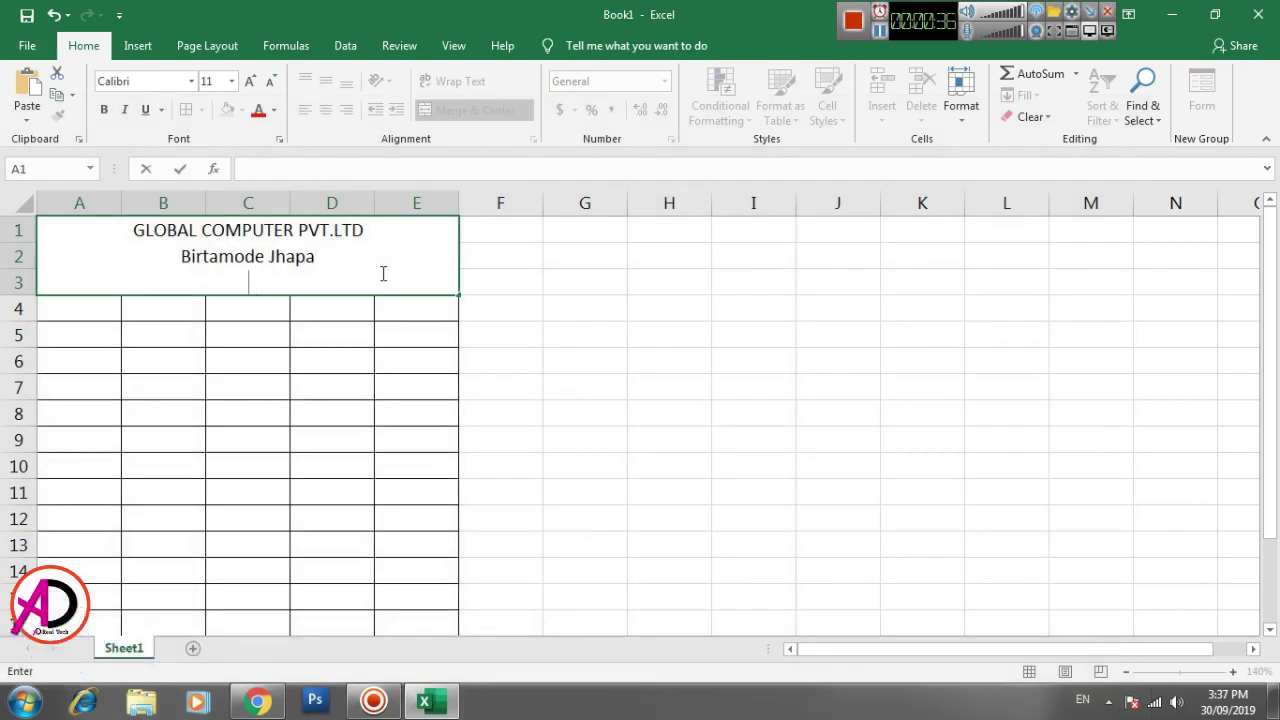
text(BILL E)
text(NTRY)
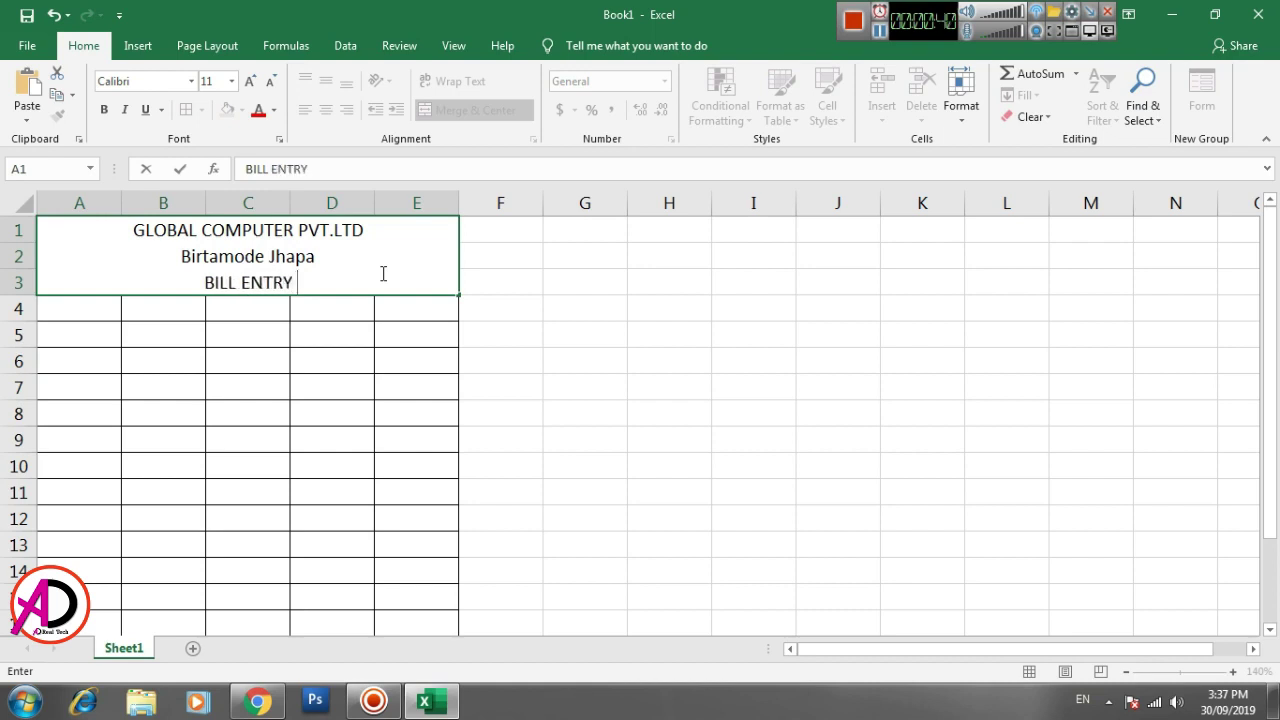
text( IN E)
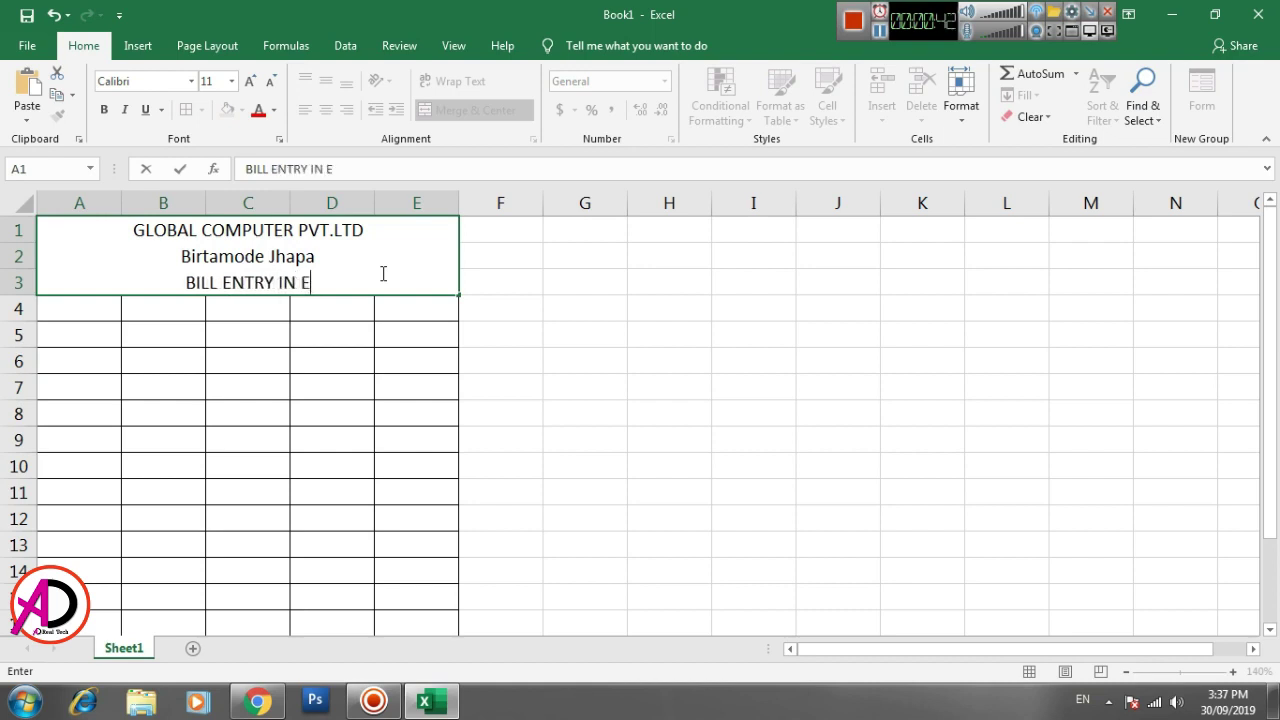
text(XCEL)
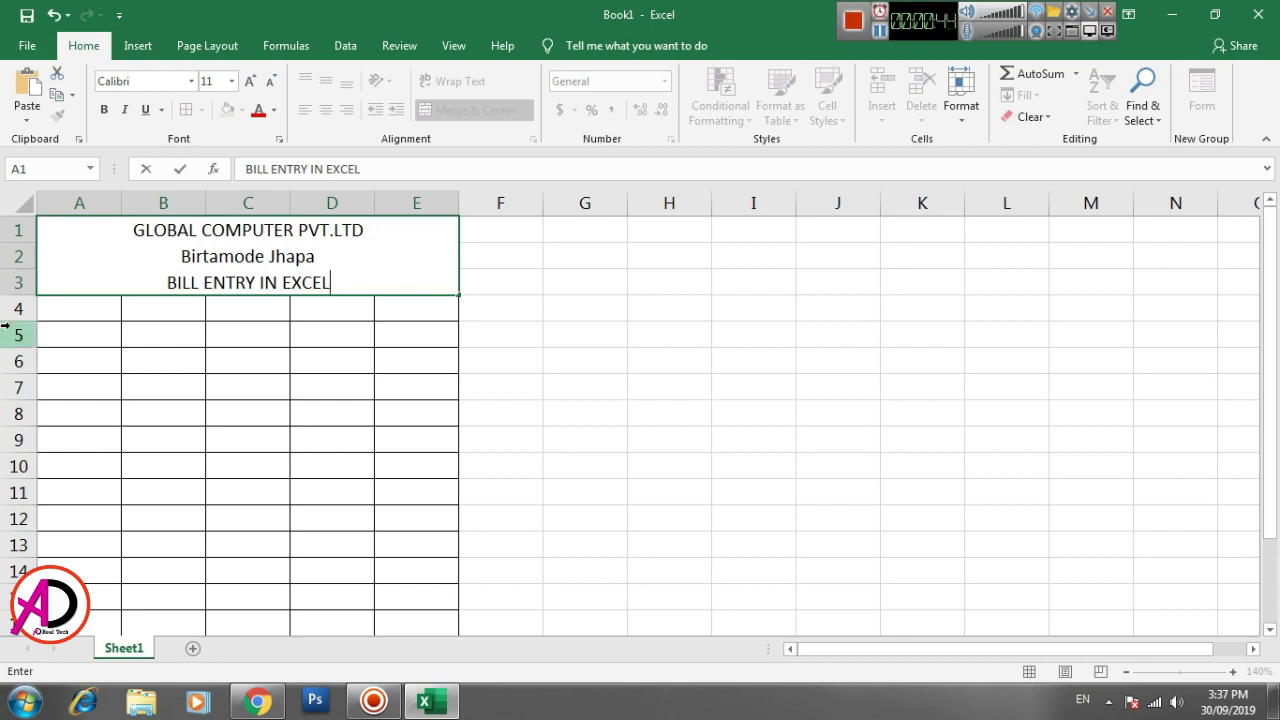
Enter the Bill No. and Name of Item headings in A4:B4, autofitting column B.
click(91, 315)
text(bl)
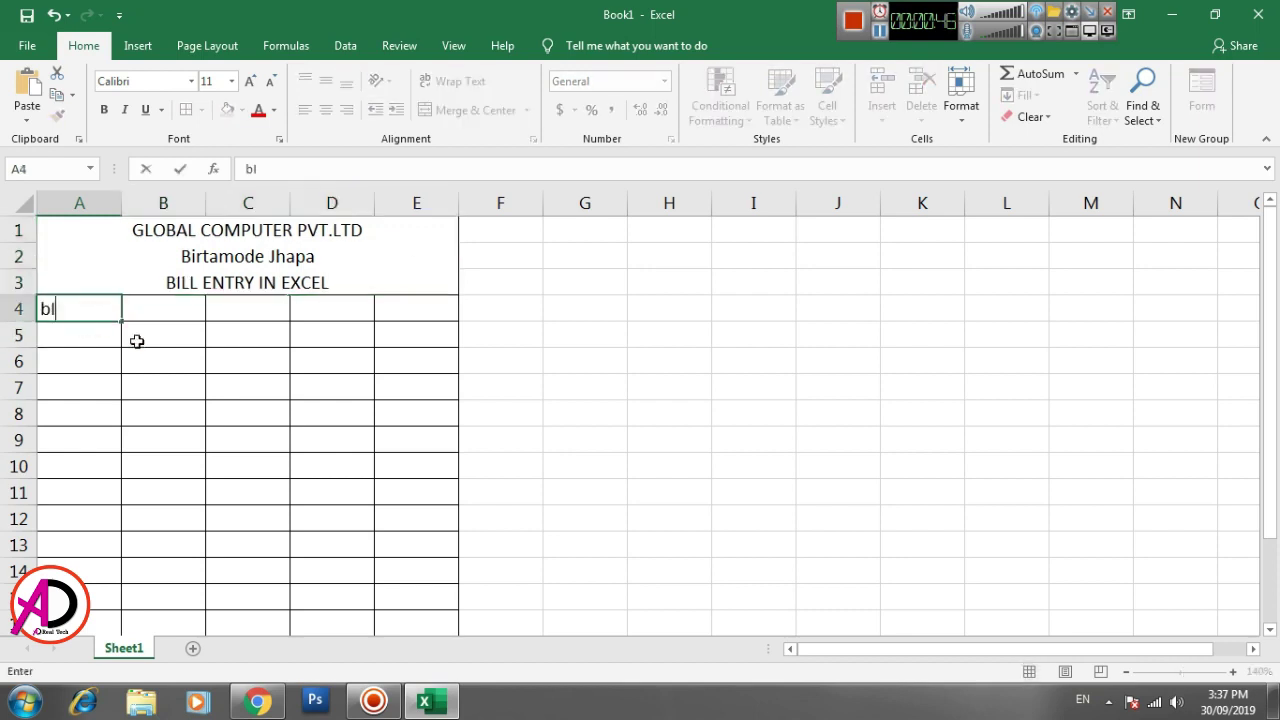
key(BackSpace)
text(No)
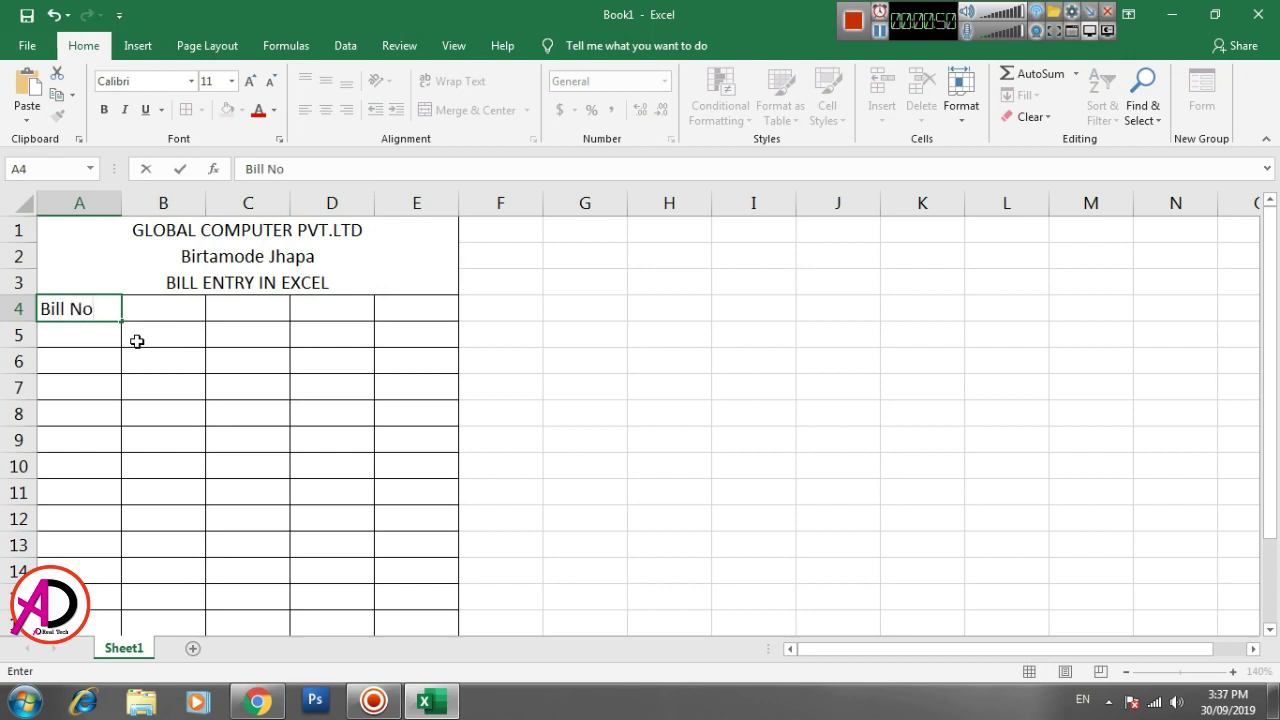
text(.)
key(Tab)
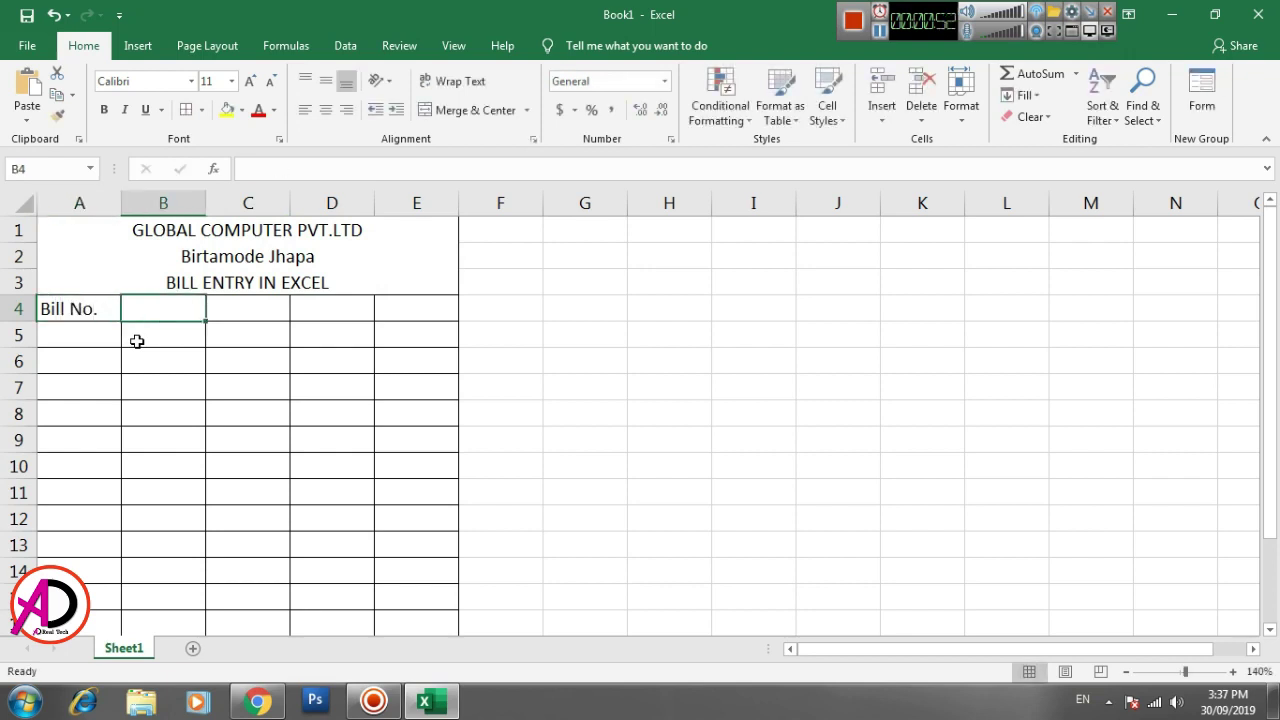
text(Name)
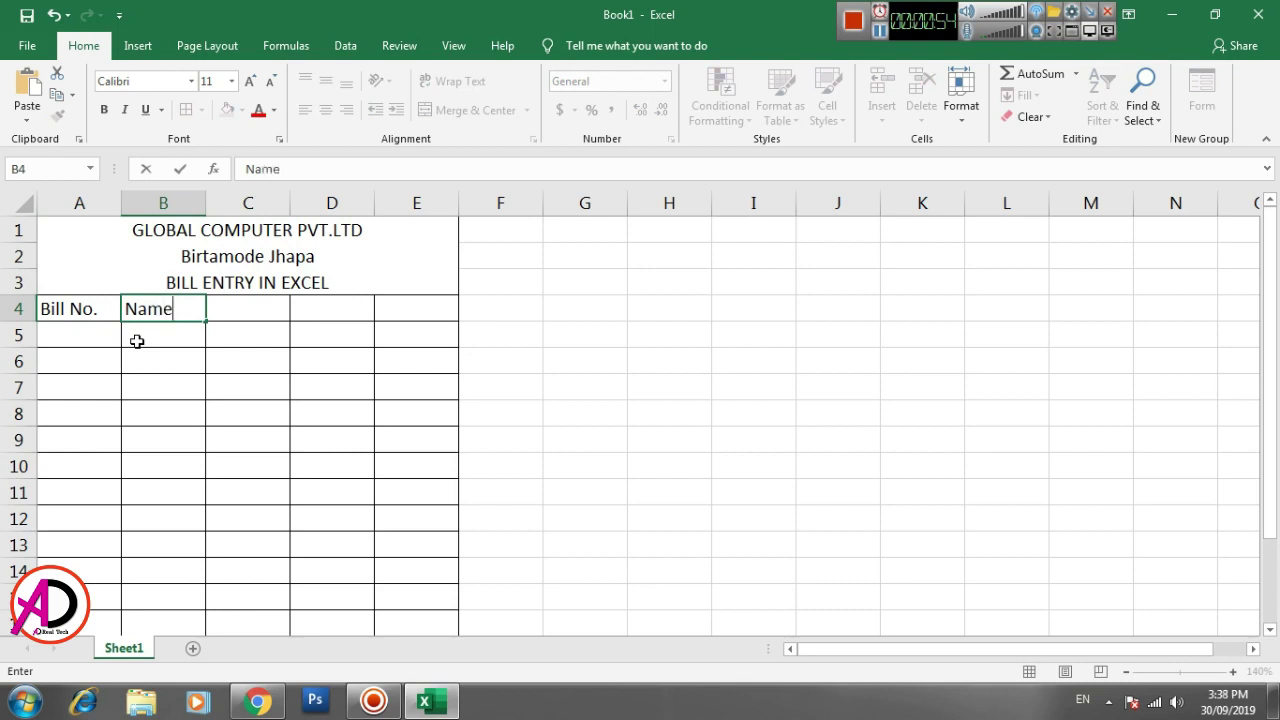
text( of Item)
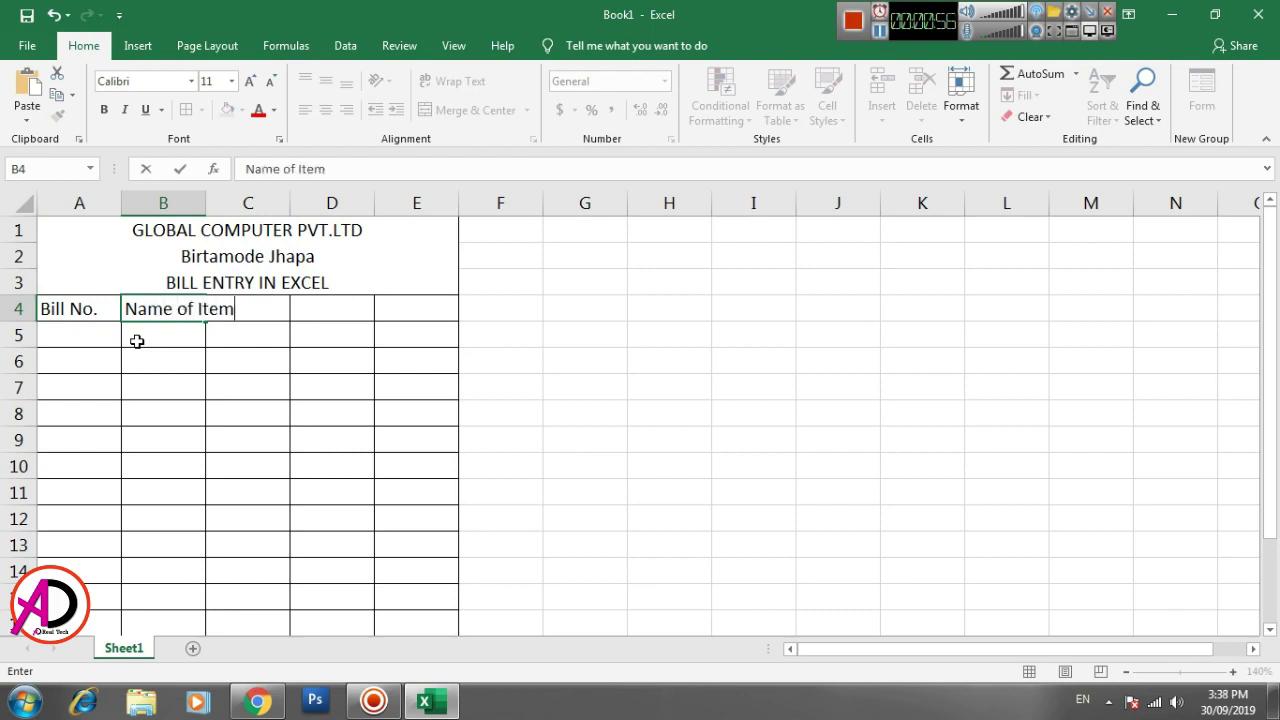
key(Tab)
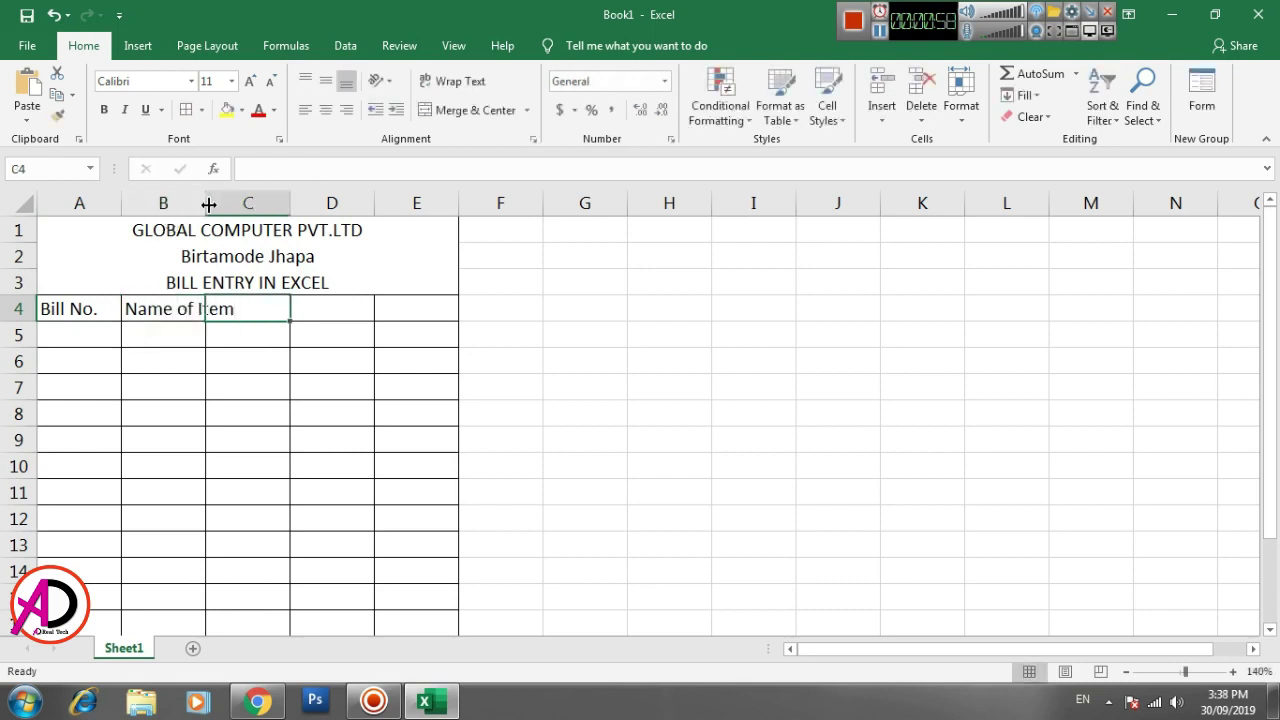
double_click(208, 204)
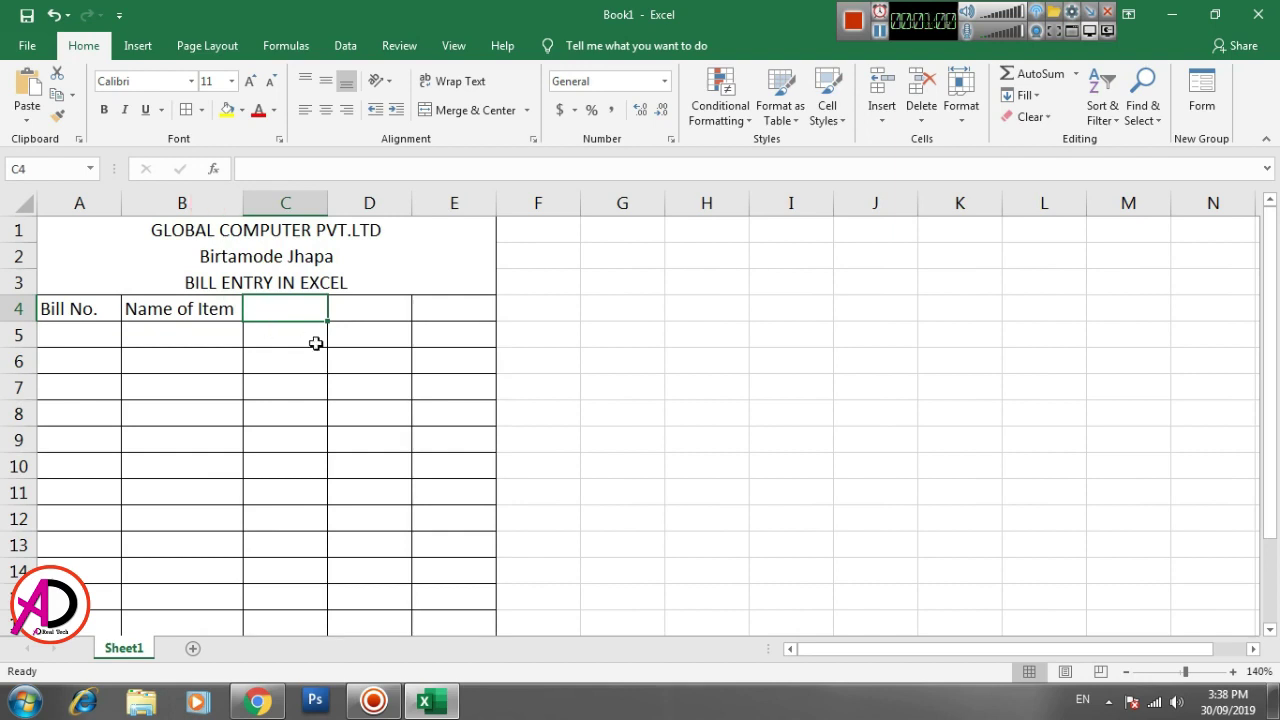
Add the Rate, Qty and Amount headings in C4:E4.
text(Rate)
key(Tab)
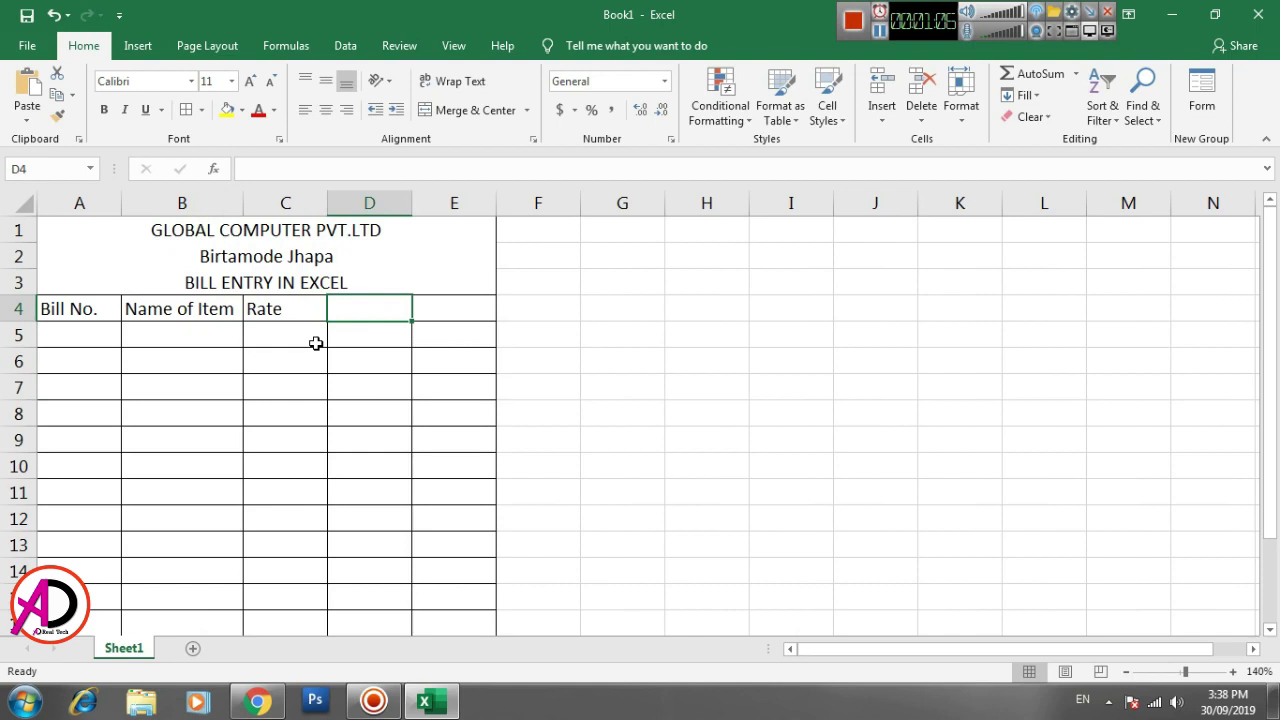
text(Qty)
key(Tab)
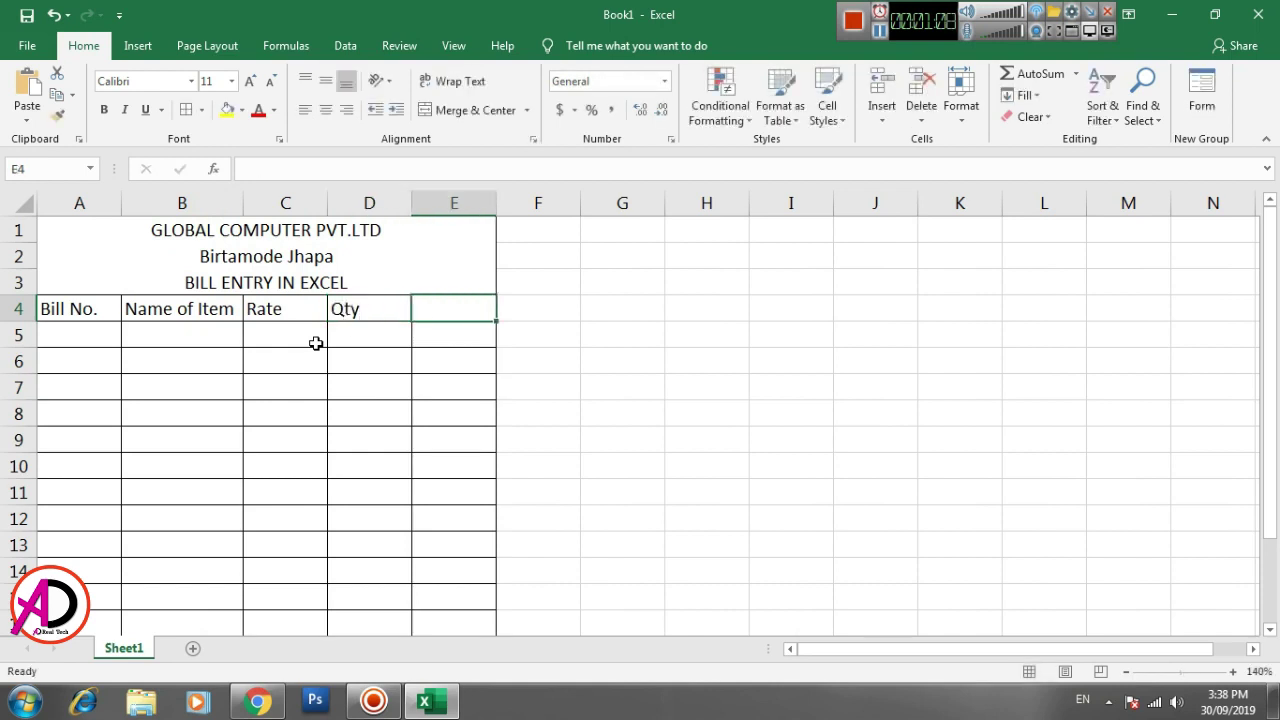
text(Amount)
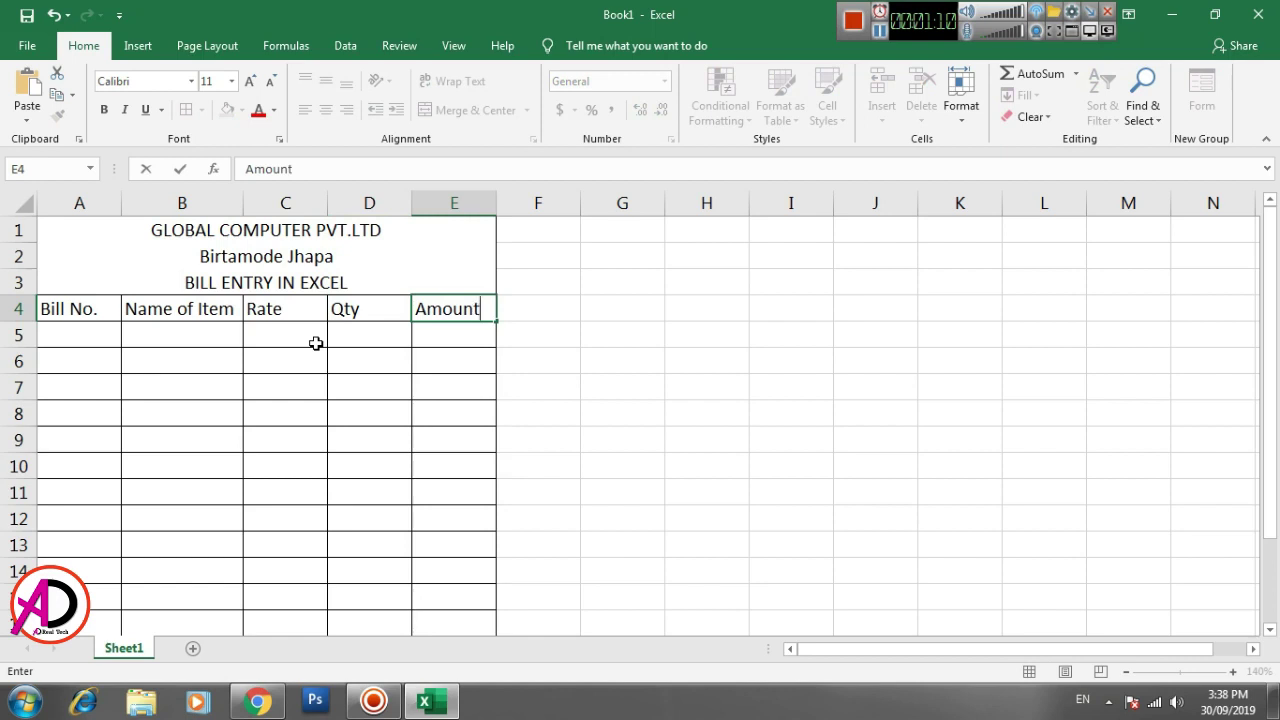
key(Return)
key(Left)
key(Left)
key(Left)
key(Left)
key(Right)
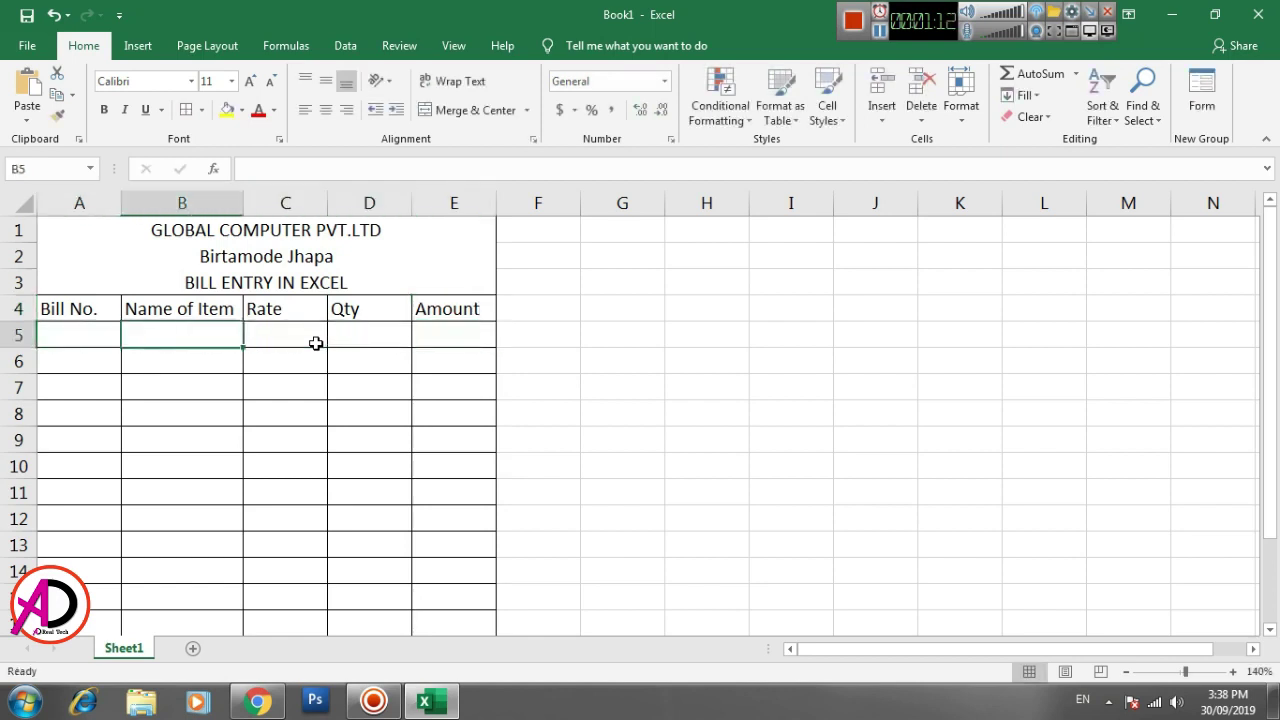
key(Right)
key(Right)
key(Left)
key(Up)
key(Left)
key(Left)
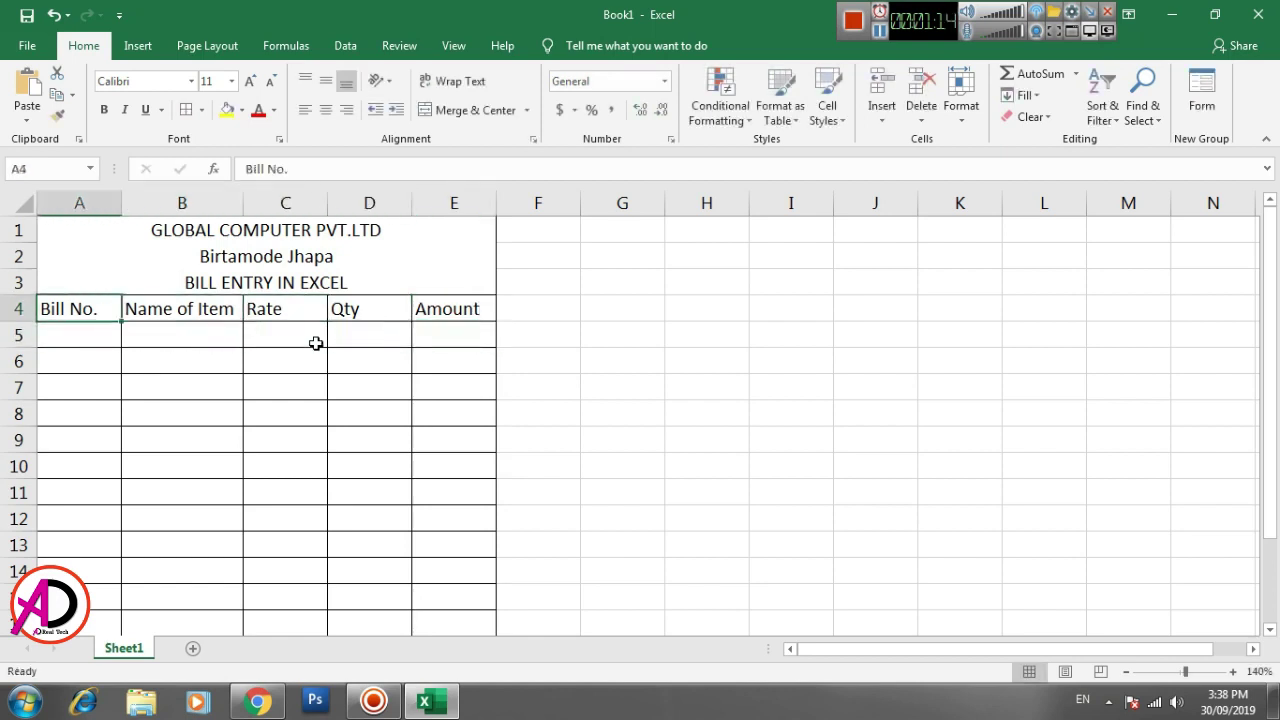
Give header row A4:E4 a light grey fill and bold text.
drag(78, 308, 445, 303)
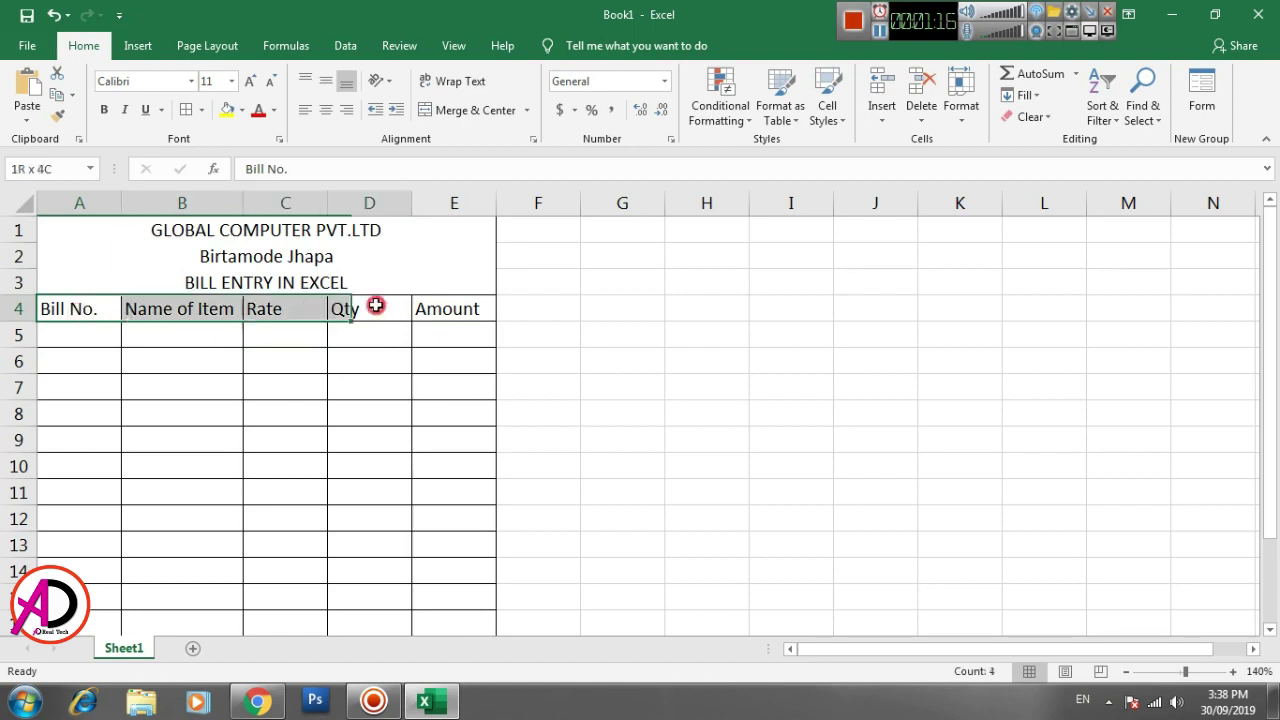
click(241, 110)
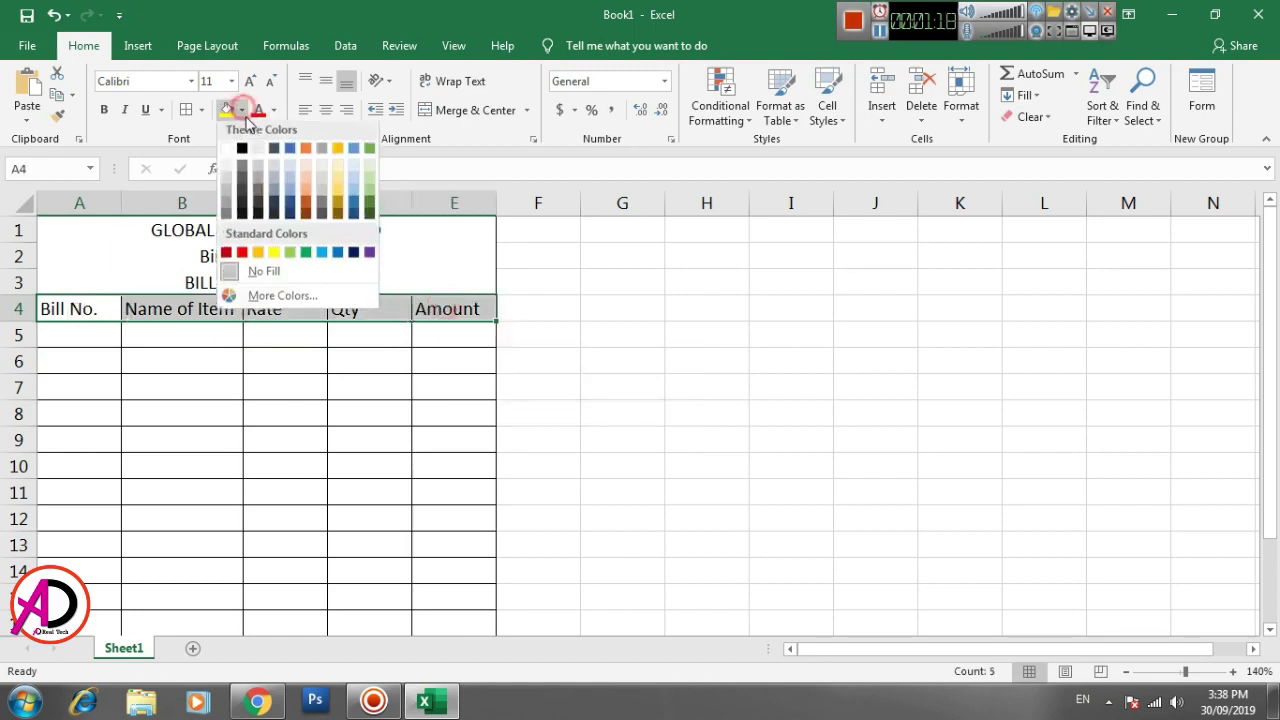
click(226, 184)
click(103, 109)
Widen the Name of Item and Rate columns.
click(333, 393)
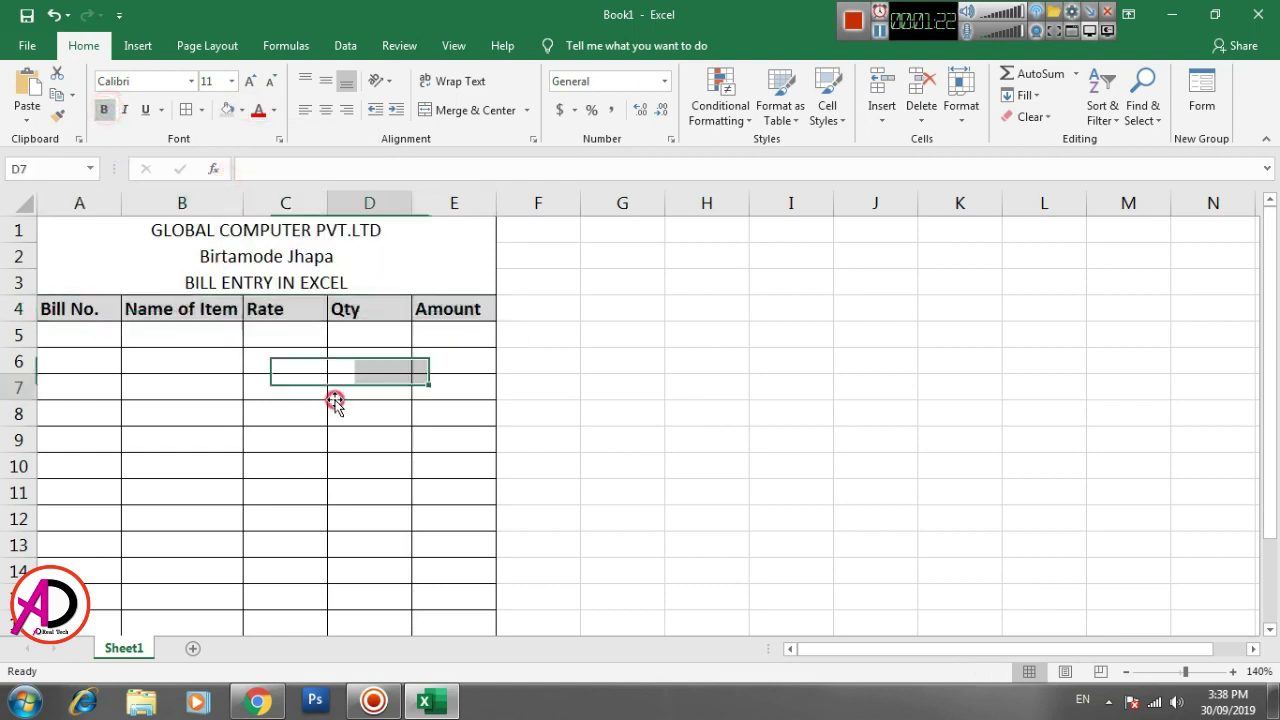
drag(243, 203, 275, 203)
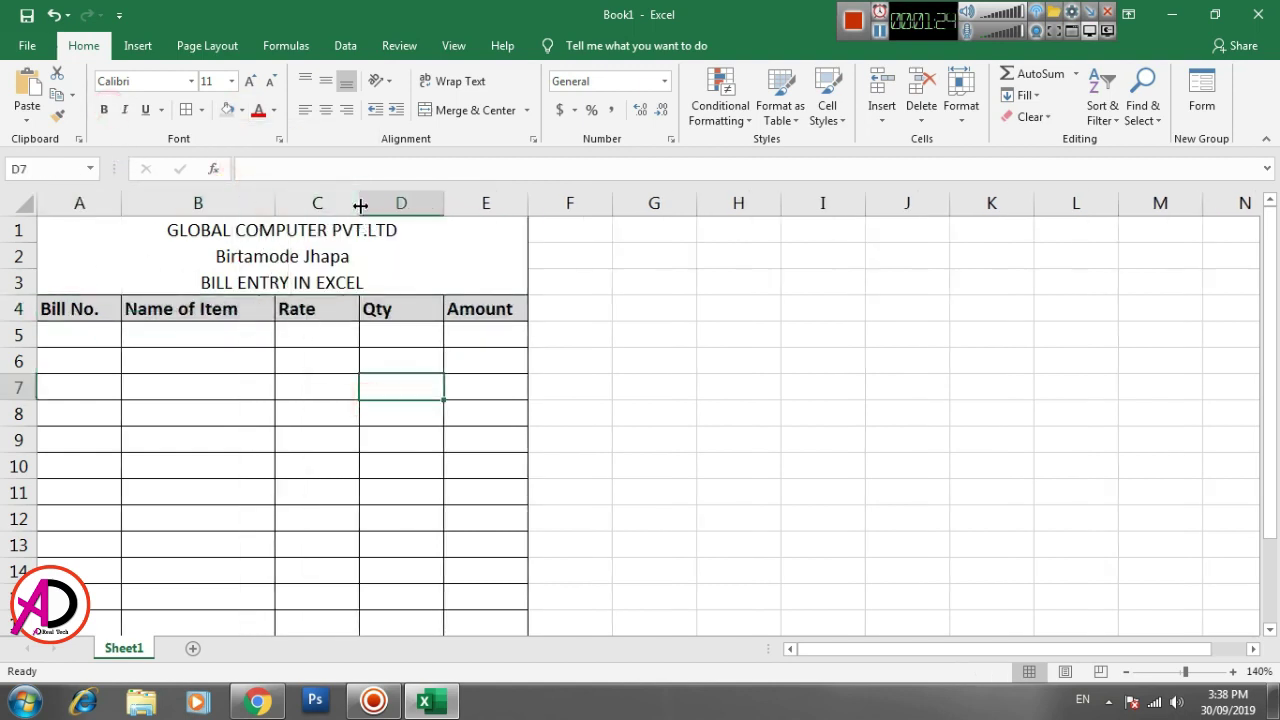
drag(359, 203, 374, 203)
Enlarge the company name two sizes and make BILL ENTRY IN EXCEL size 14 bold.
double_click(293, 229)
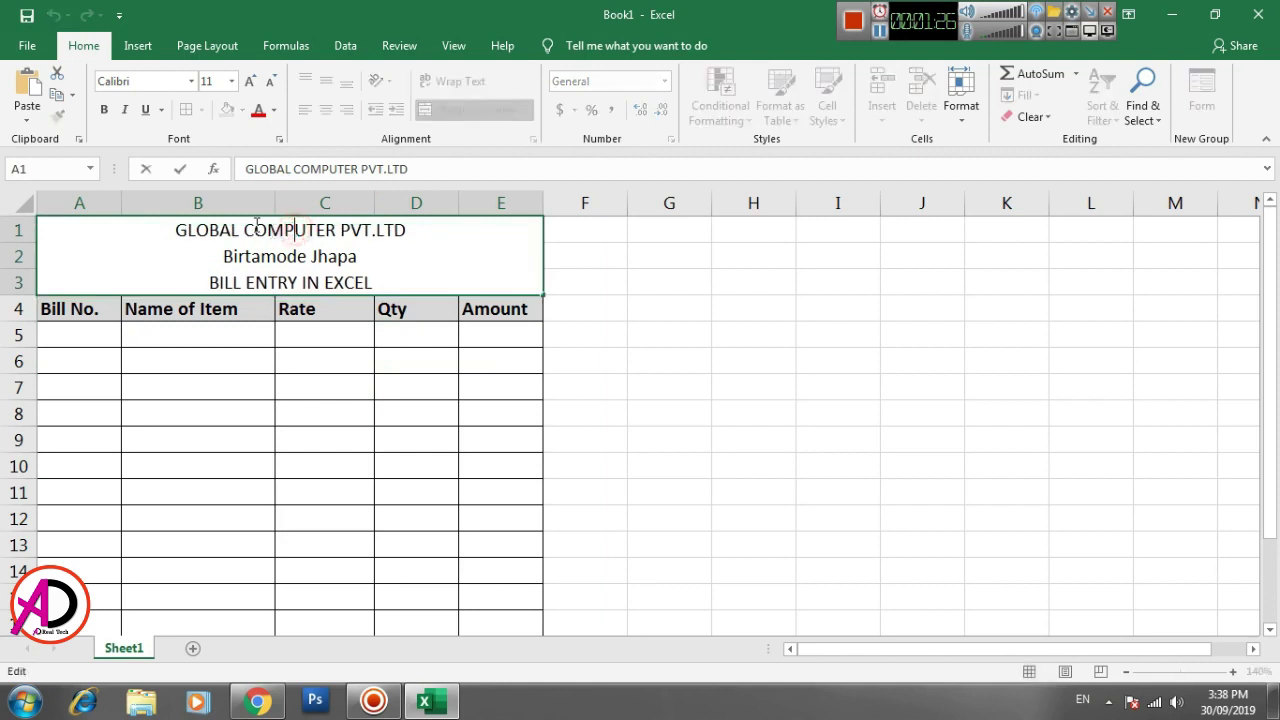
drag(170, 231, 406, 231)
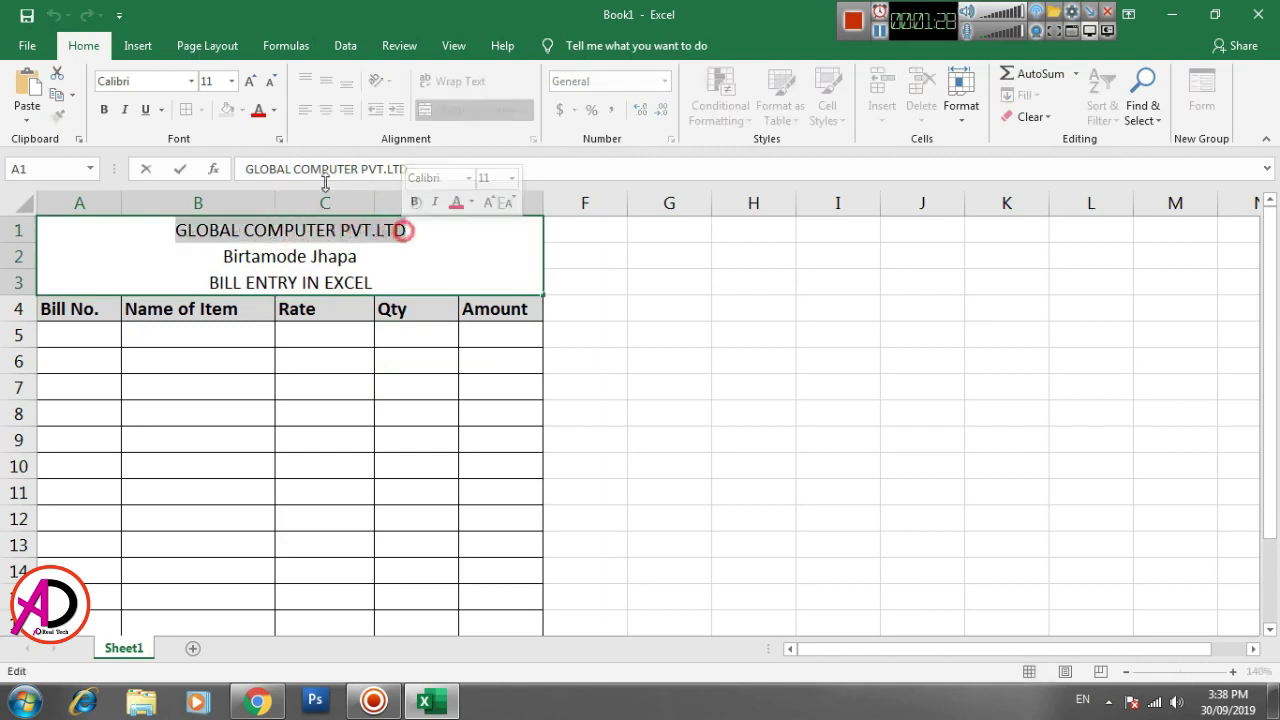
click(251, 81)
click(253, 82)
click(389, 288)
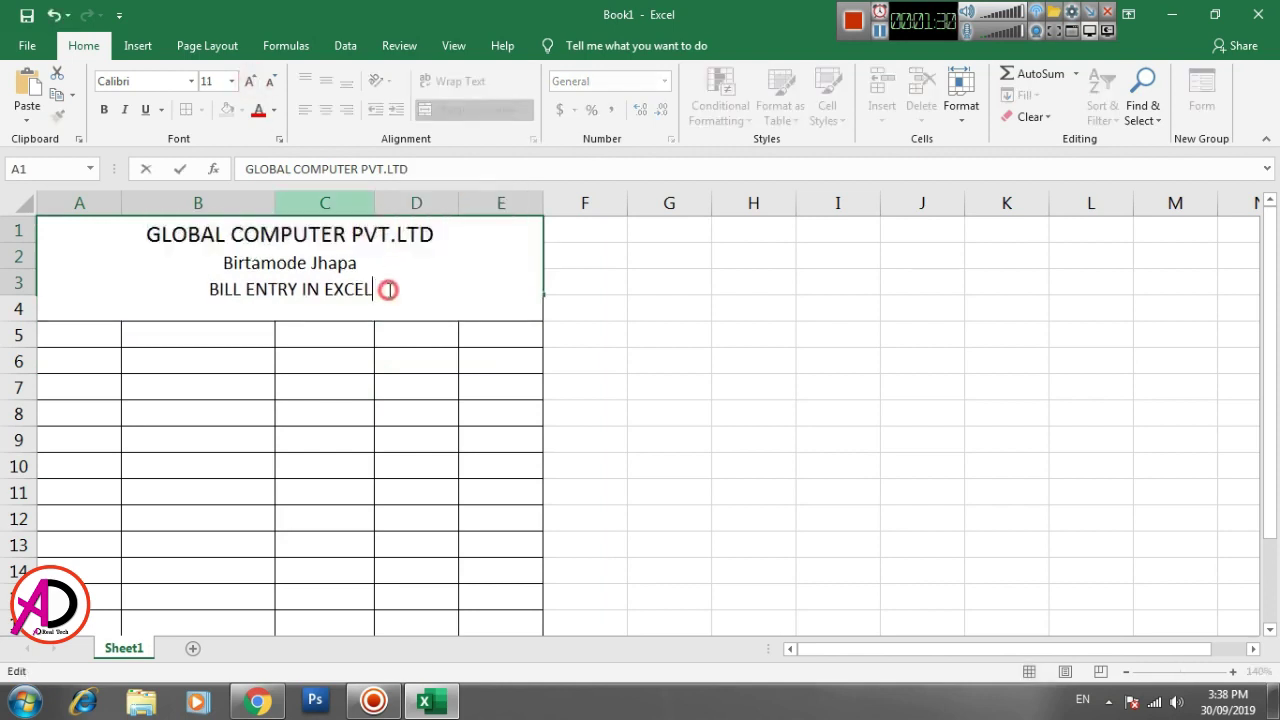
drag(212, 290, 373, 288)
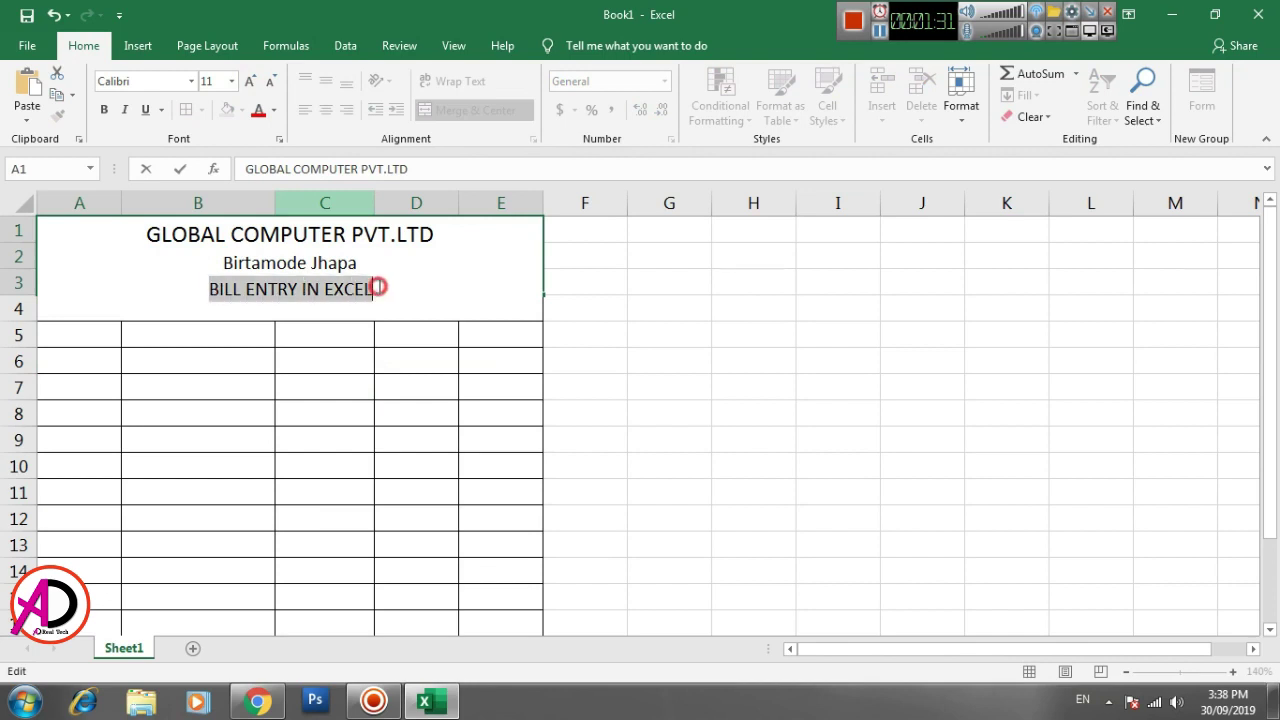
click(249, 82)
click(249, 82)
click(104, 109)
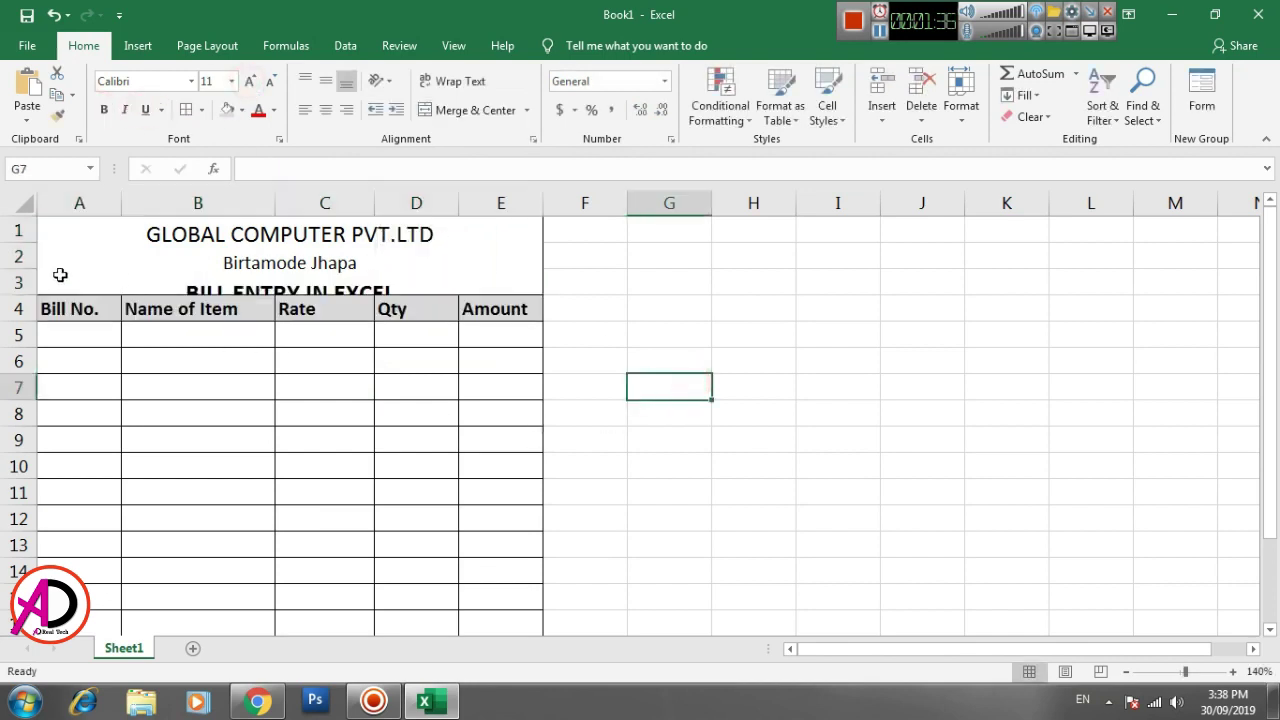
Make row 3 taller and shade the title block A1:E3 light green.
drag(18, 296, 16, 274)
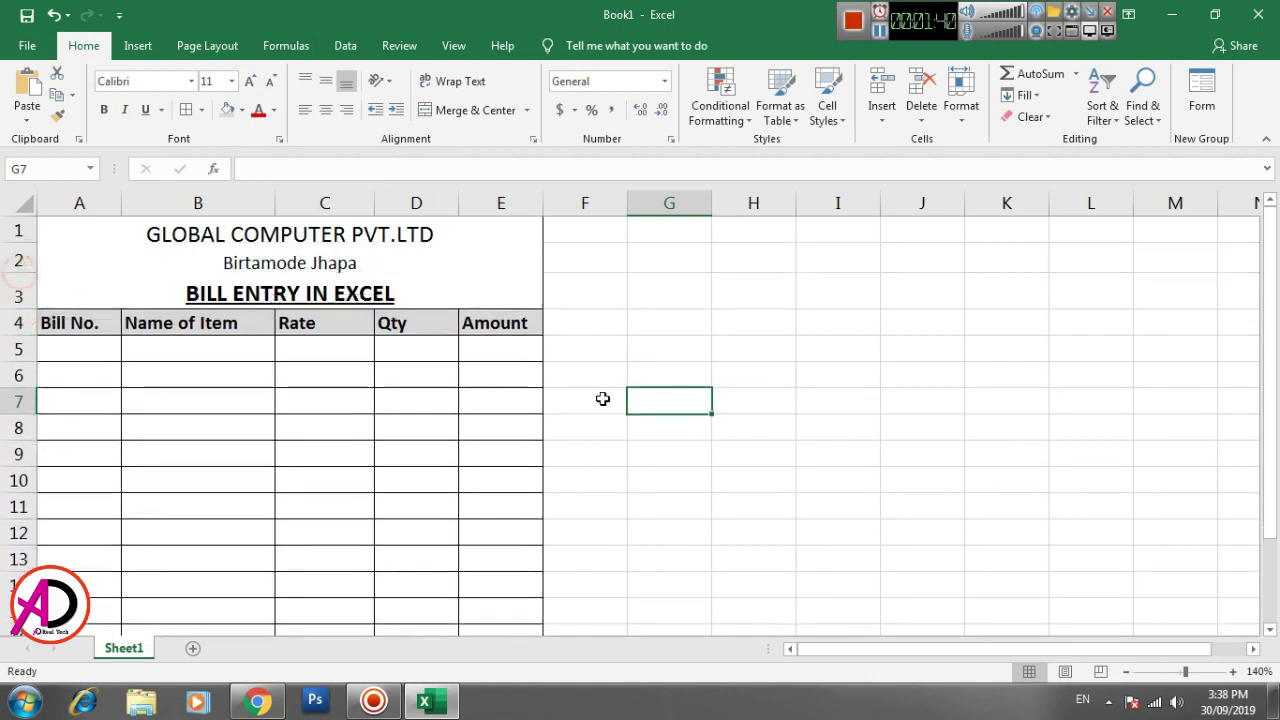
click(862, 420)
drag(350, 291, 407, 273)
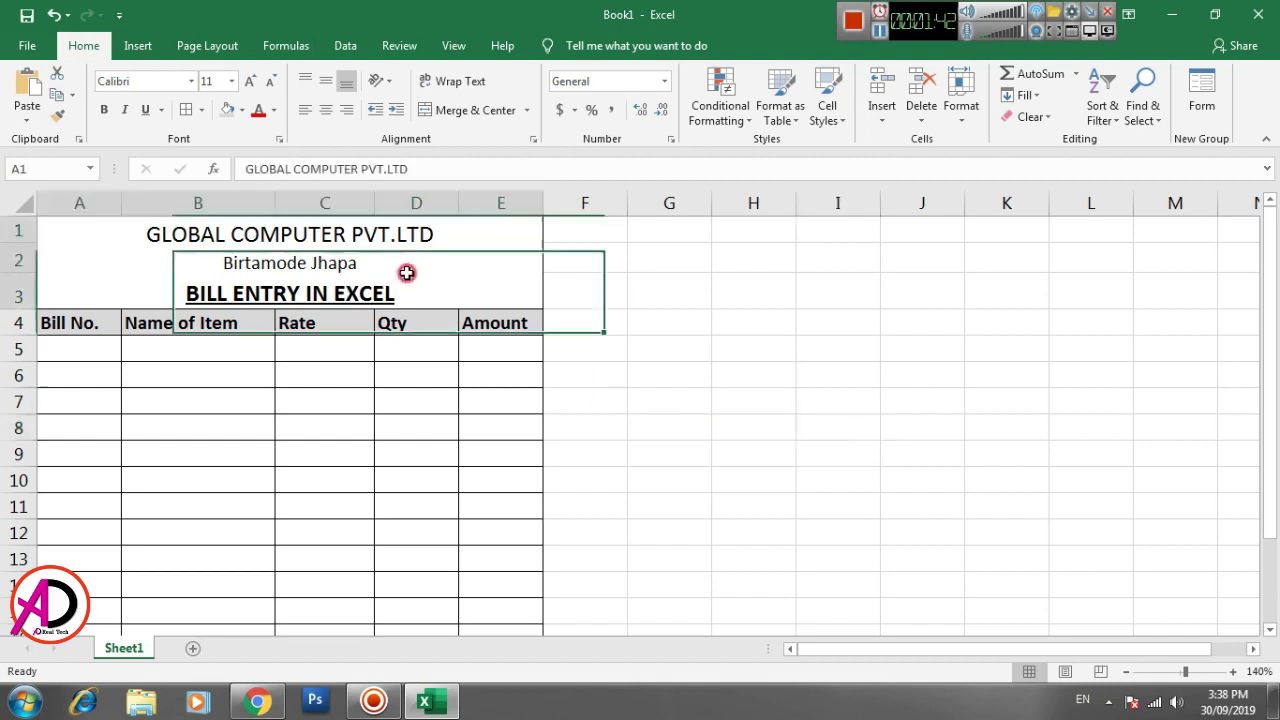
click(241, 110)
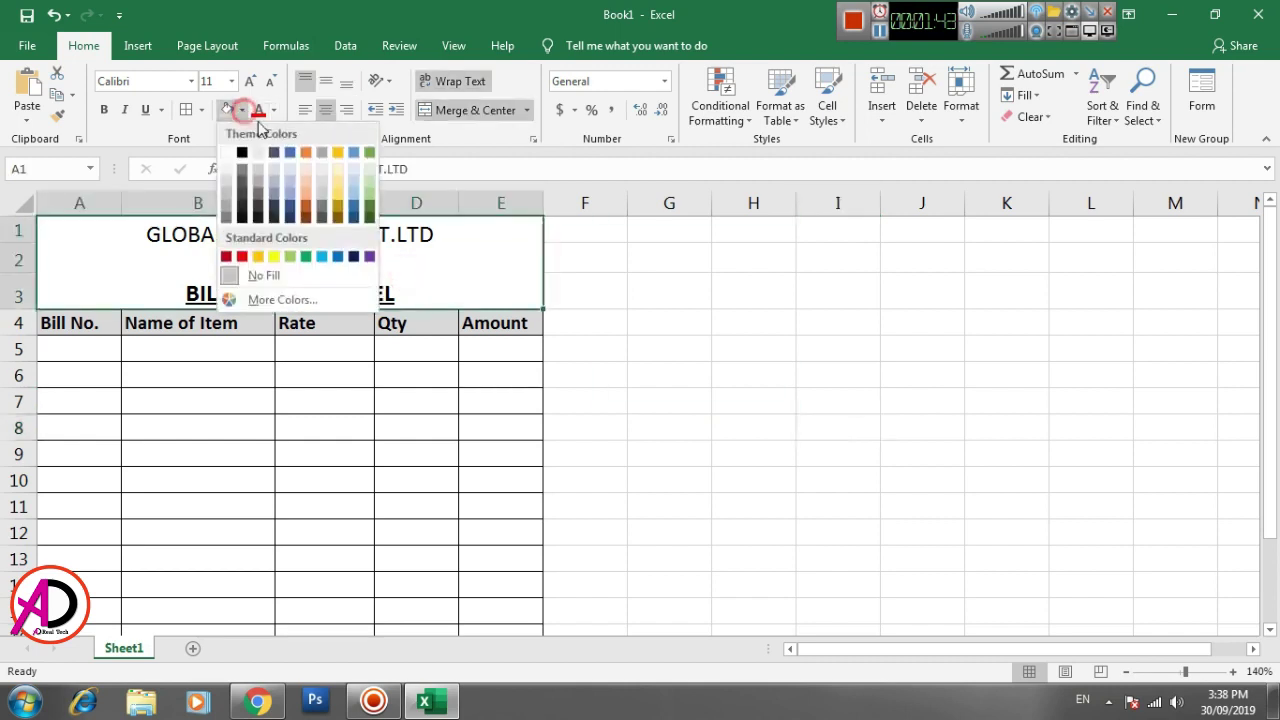
click(369, 178)
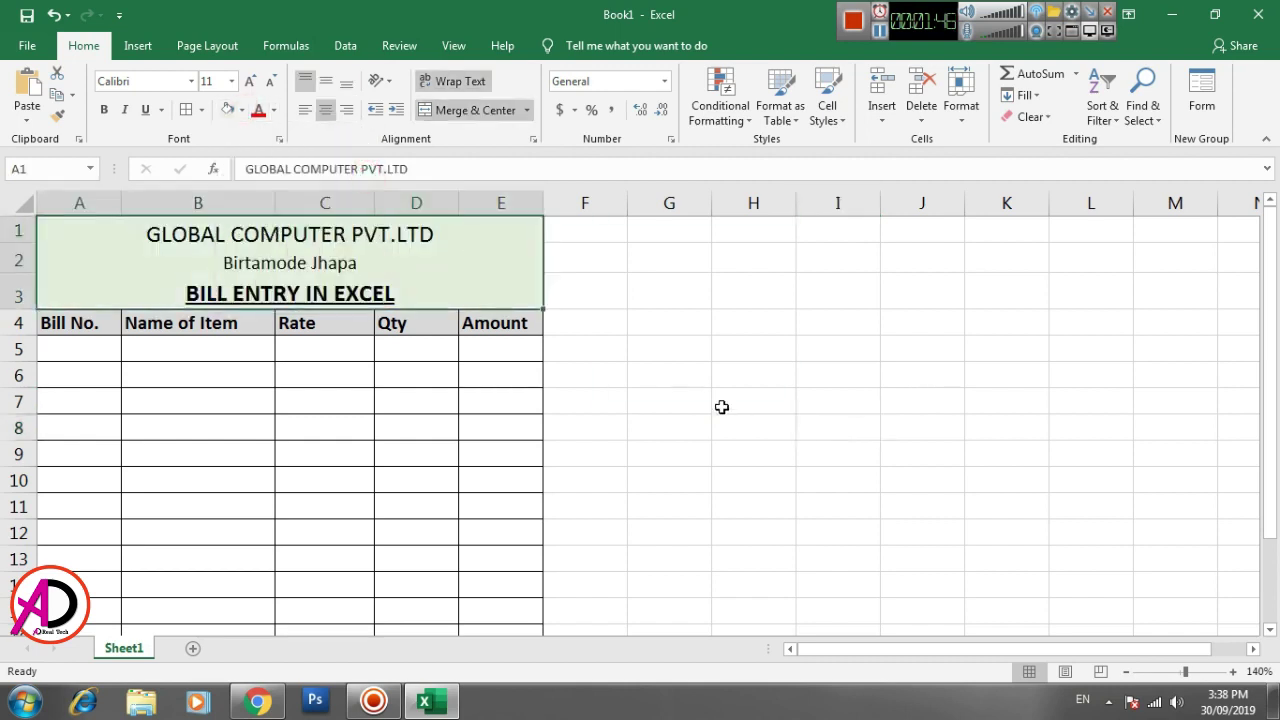
Make the GLOBAL COMPUTER PVT.LTD line bold.
double_click(258, 236)
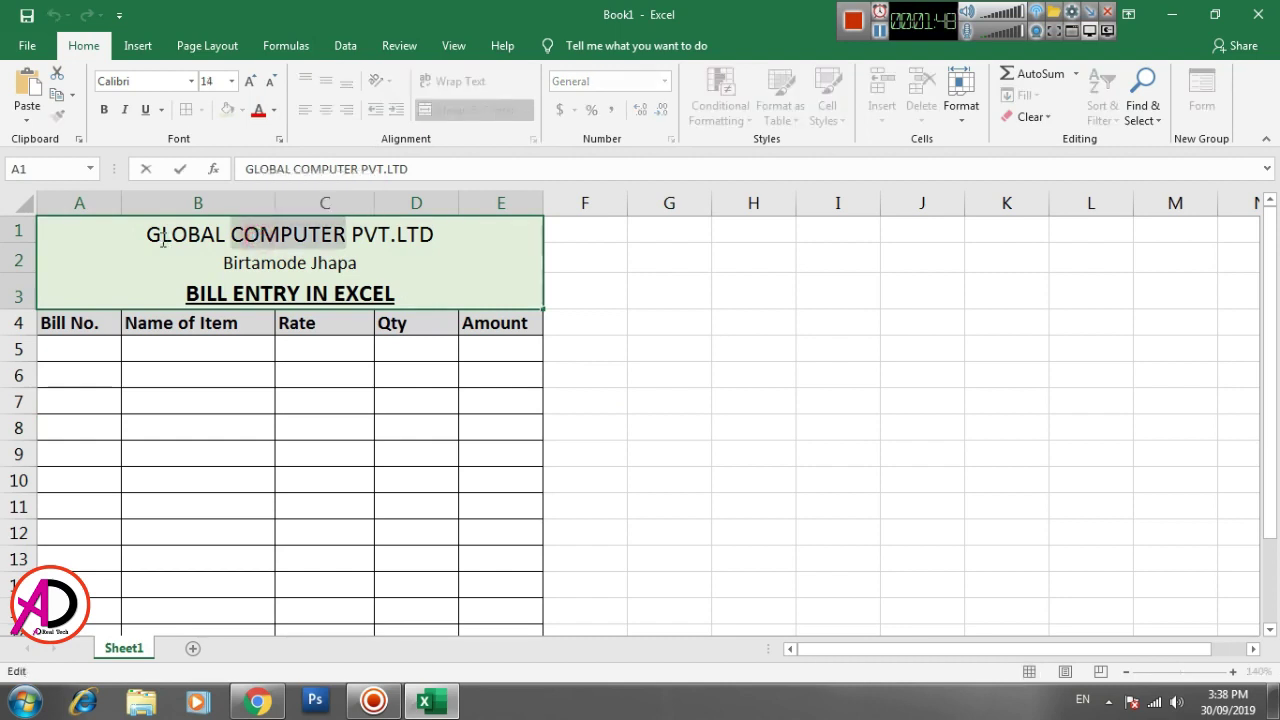
drag(147, 234, 434, 234)
click(103, 109)
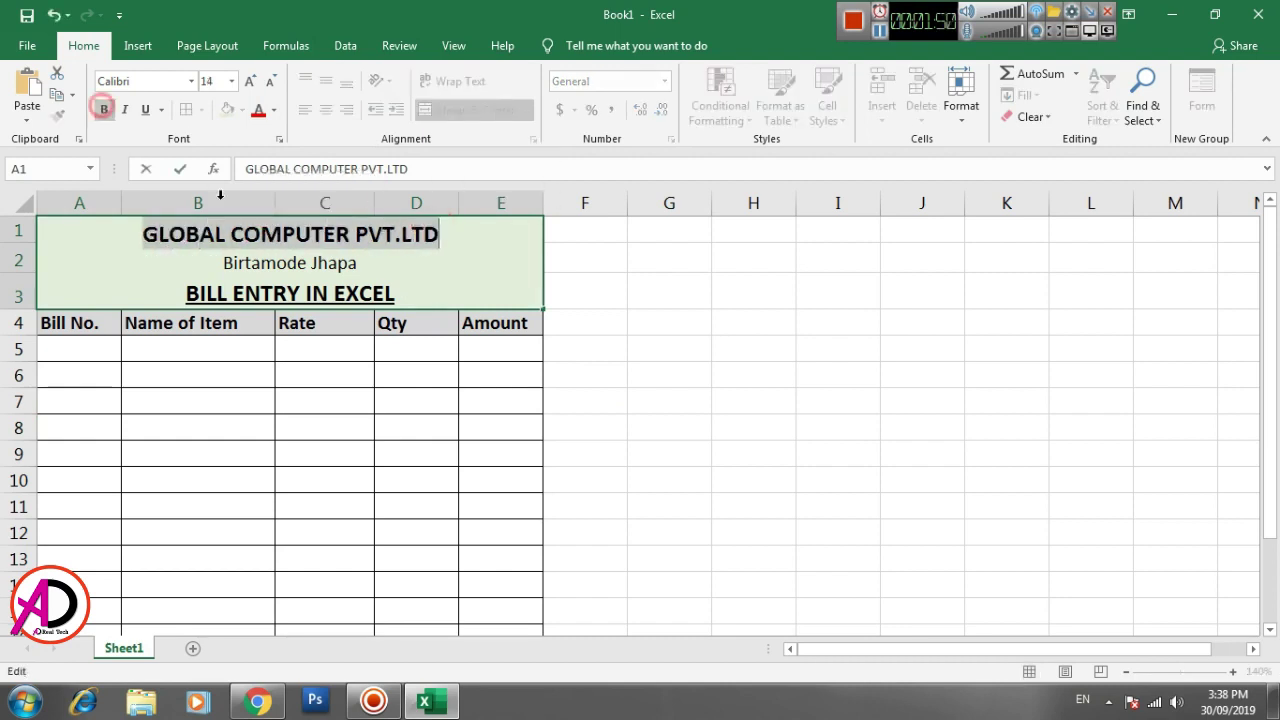
click(346, 425)
click(74, 345)
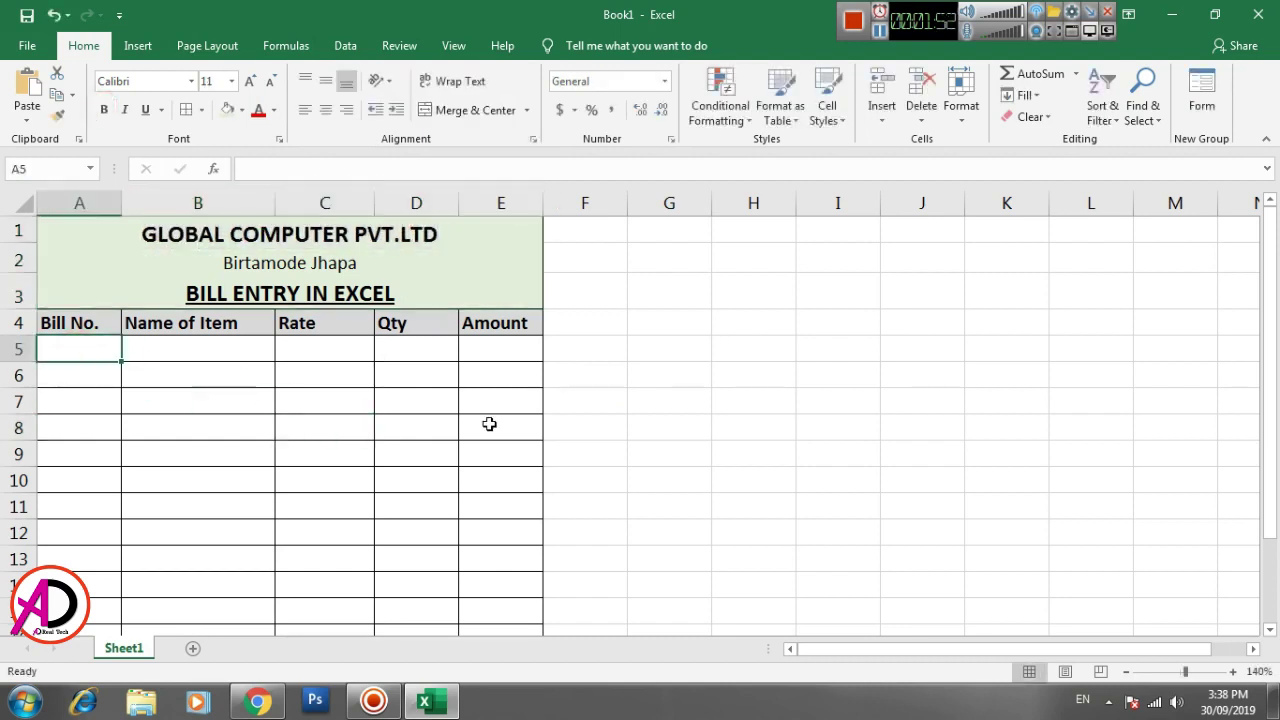
Enter 10010 in A5 and fill it down to A14 as a consecutive series.
text(10010)
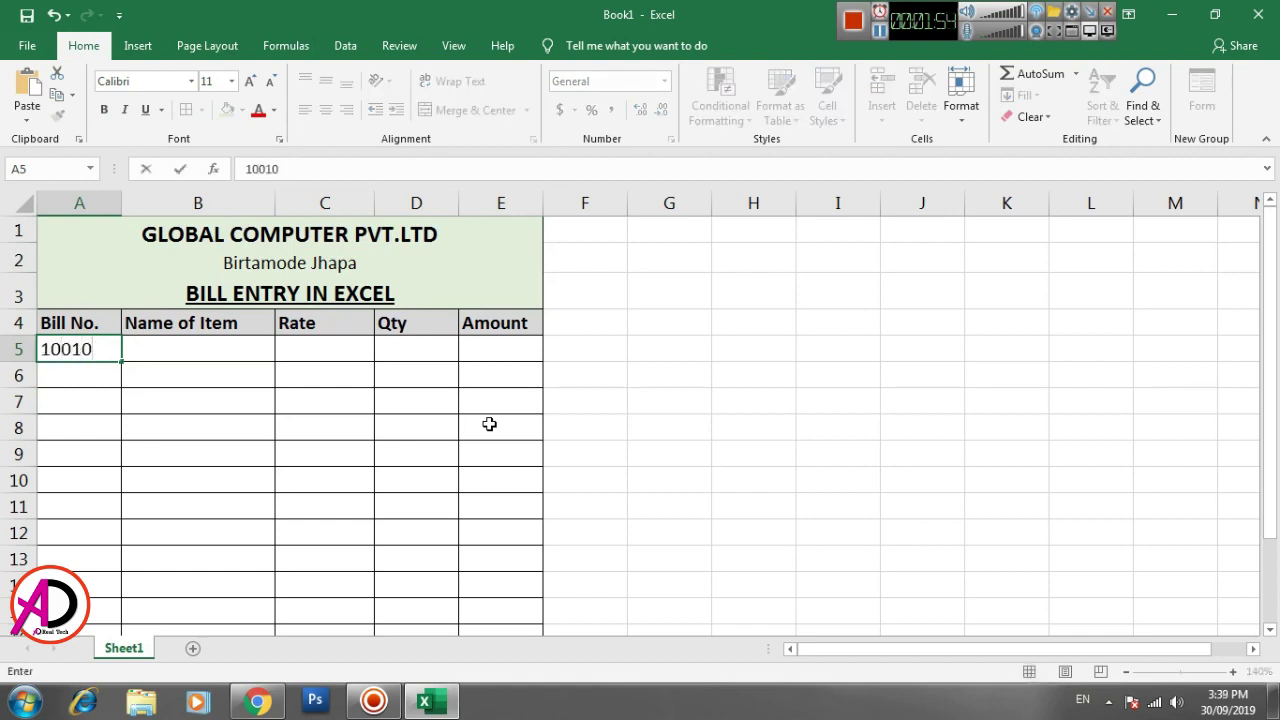
key(Return)
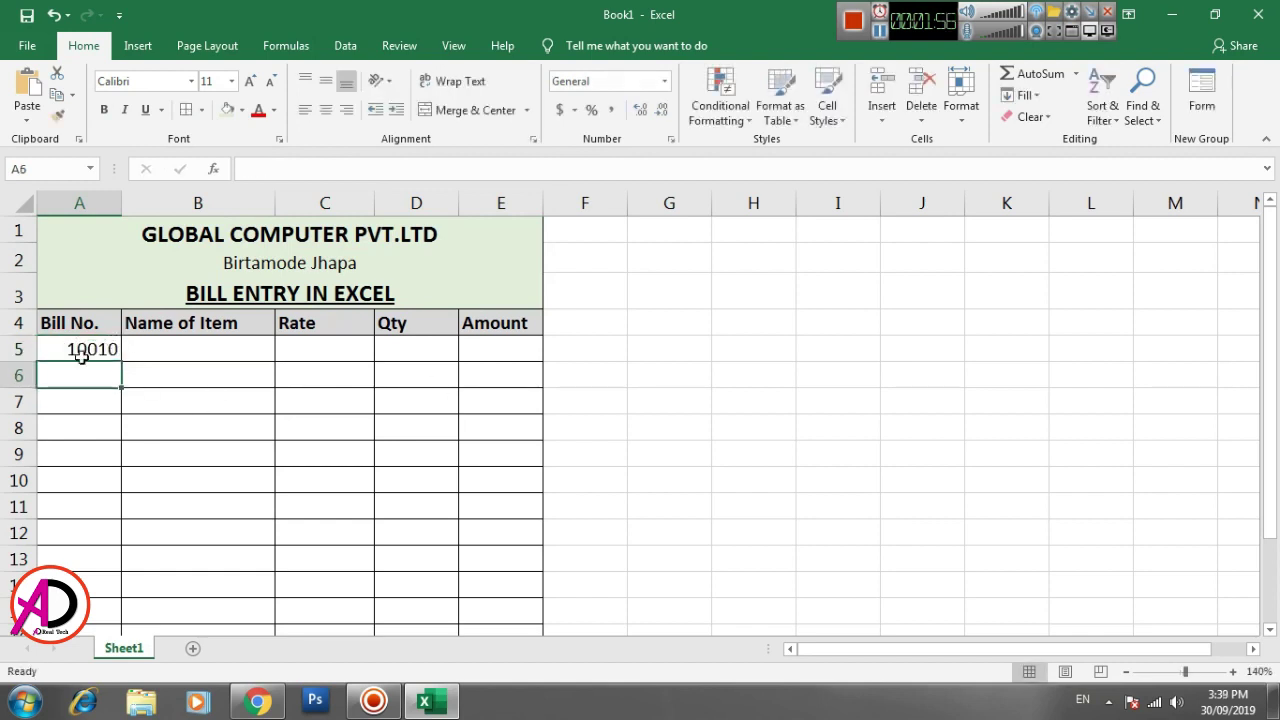
click(78, 350)
drag(121, 361, 112, 604)
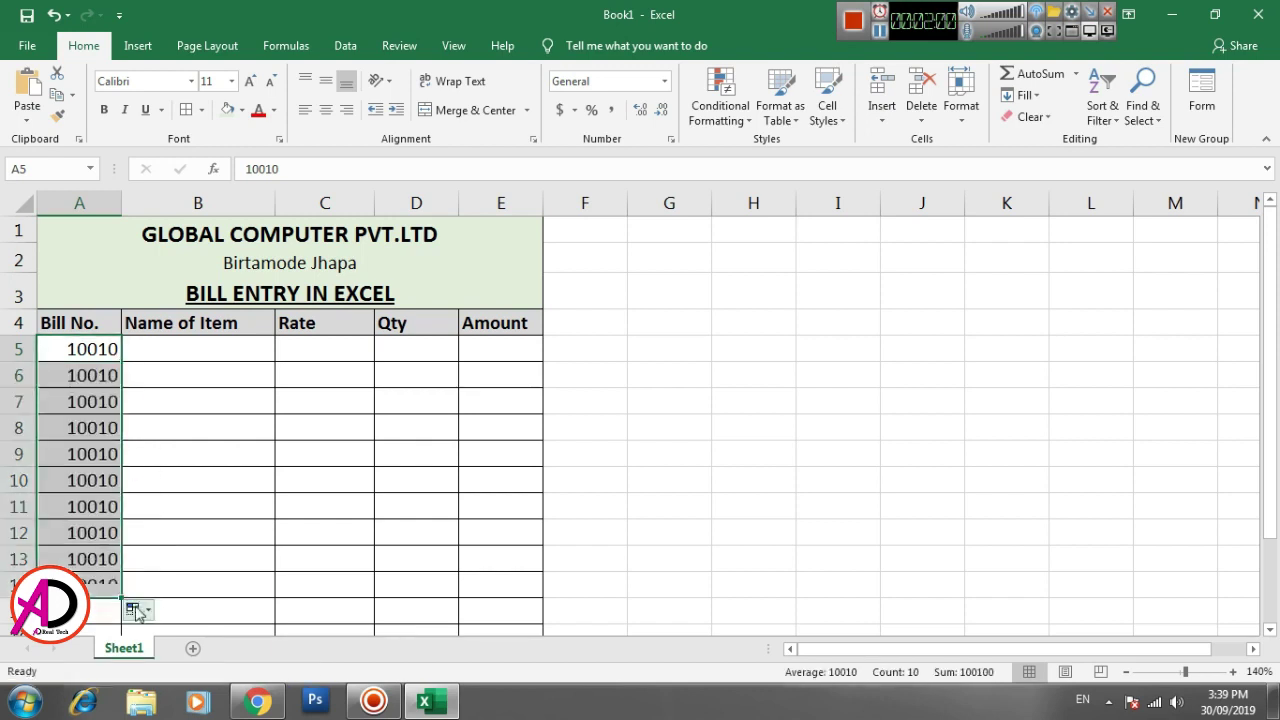
click(150, 610)
click(172, 522)
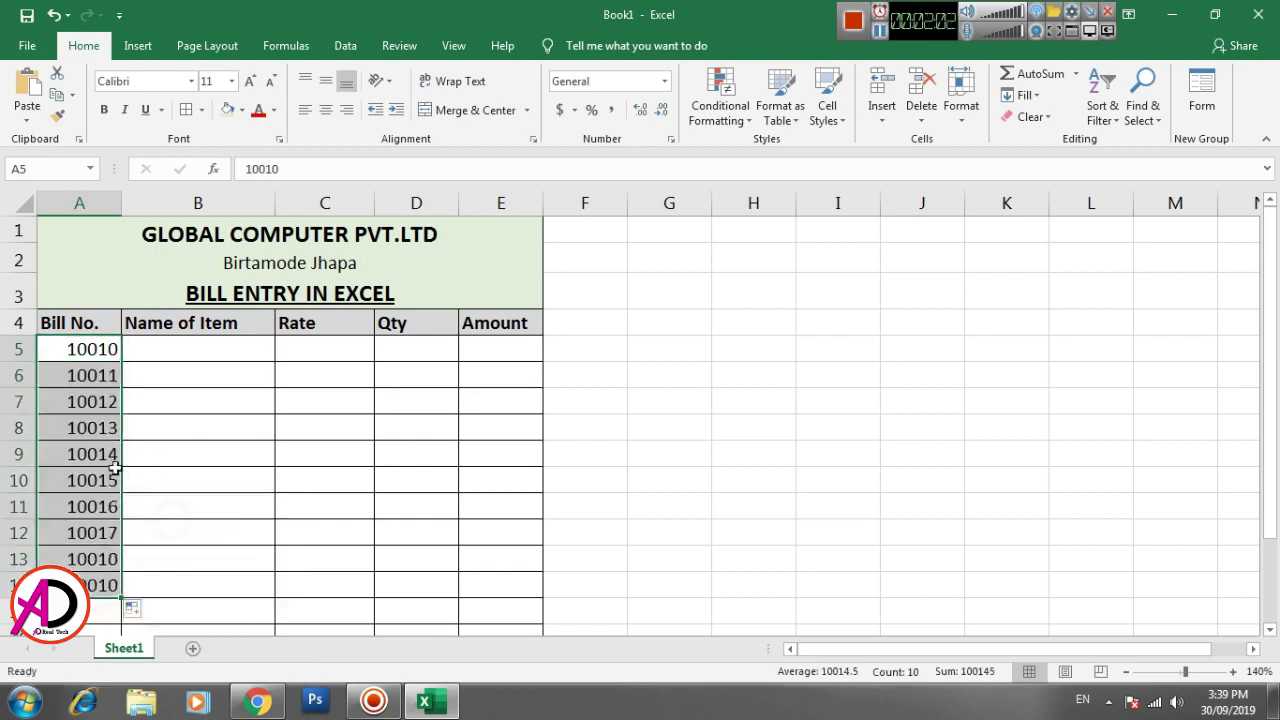
List Destop Computer, Printer, Mouse, Keyboard and Speaker in B5:B9.
click(173, 346)
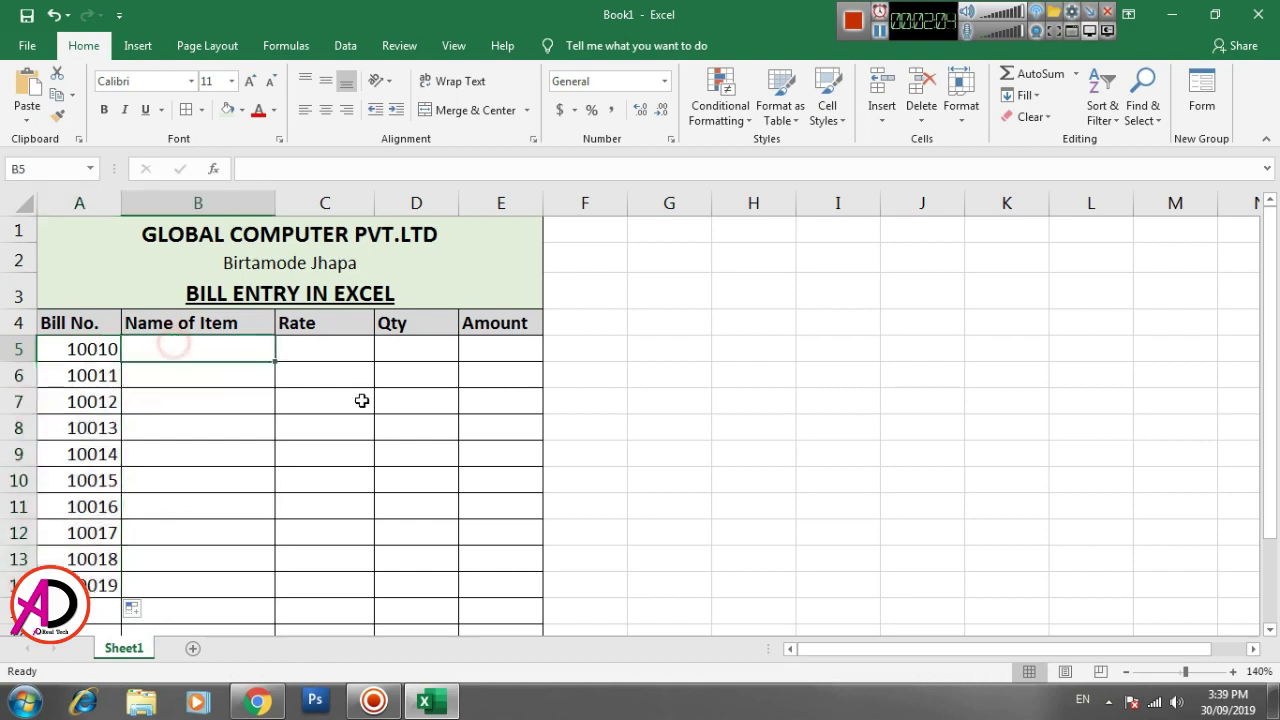
text(comp)
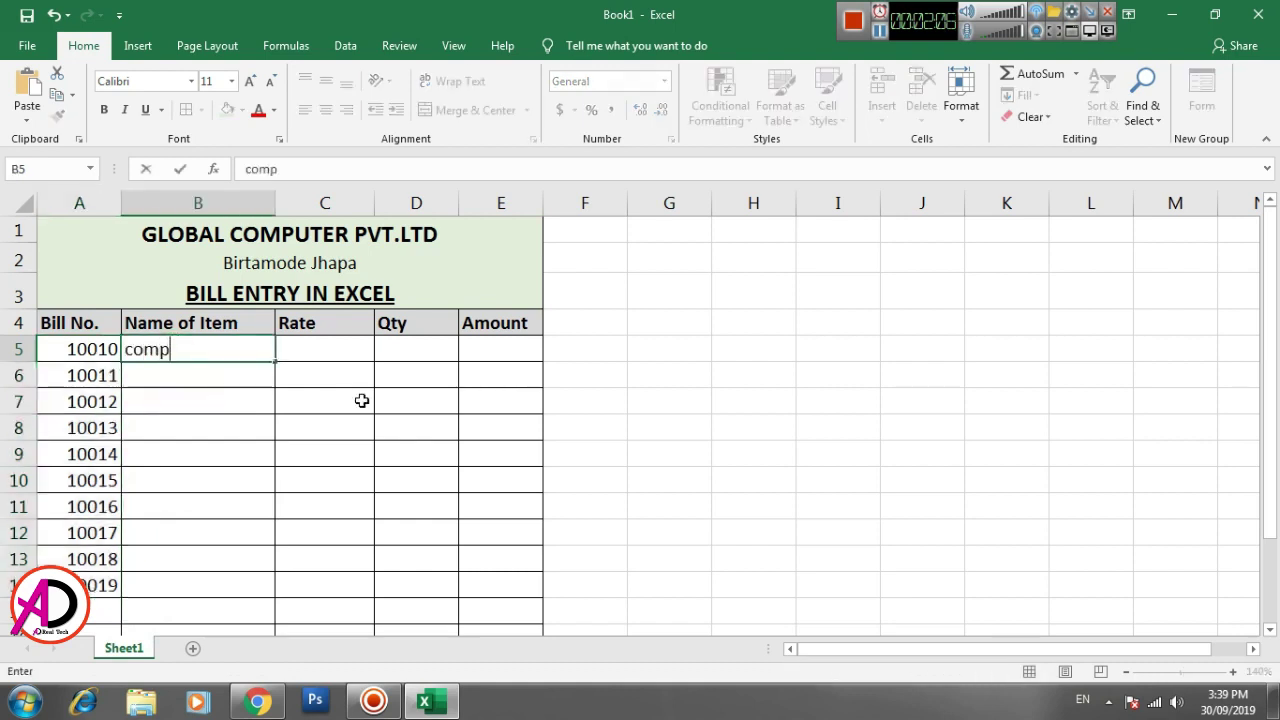
key(BackSpace)
key(BackSpace)
key(BackSpace)
key(BackSpace)
text(D)
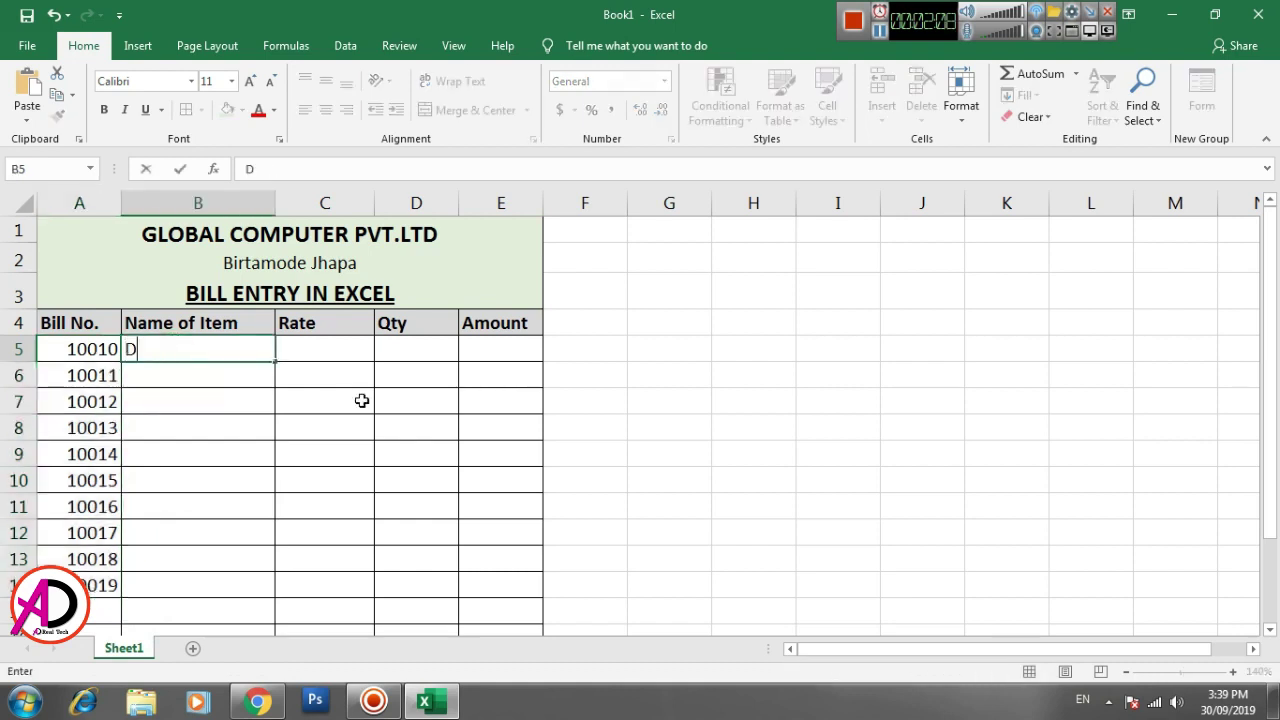
text(est)
text(op Com)
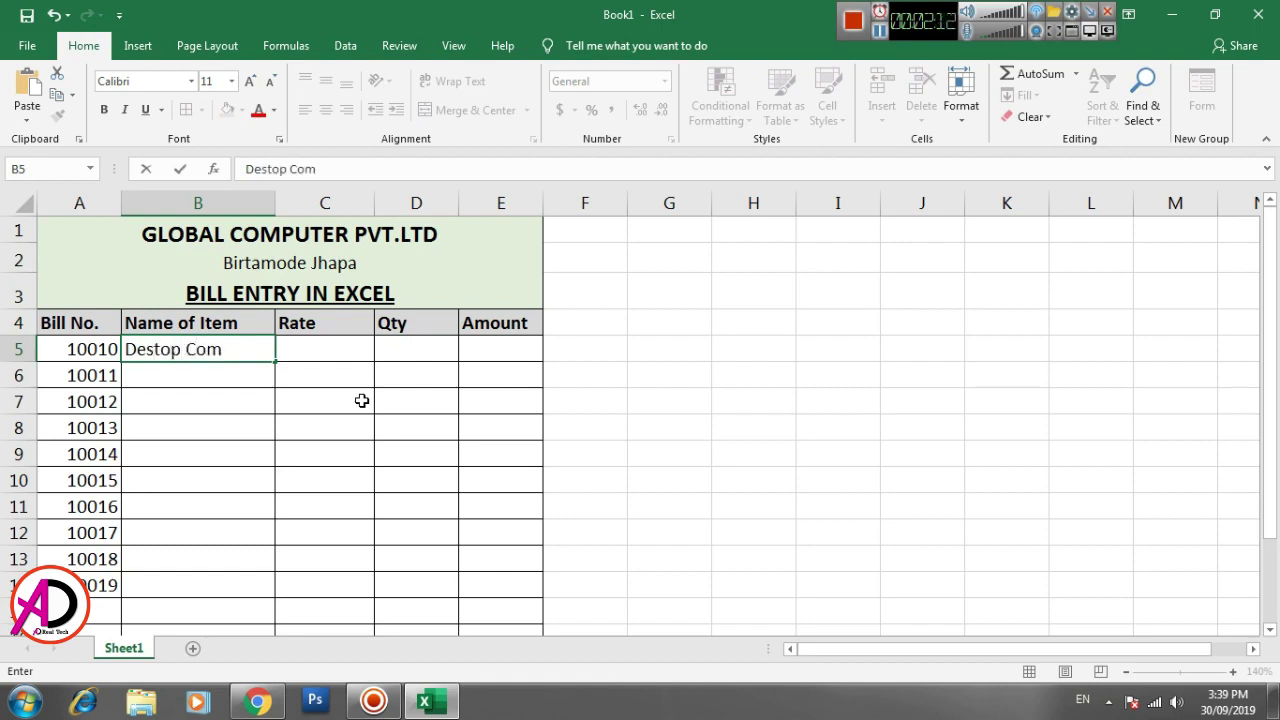
text(puter)
key(Return)
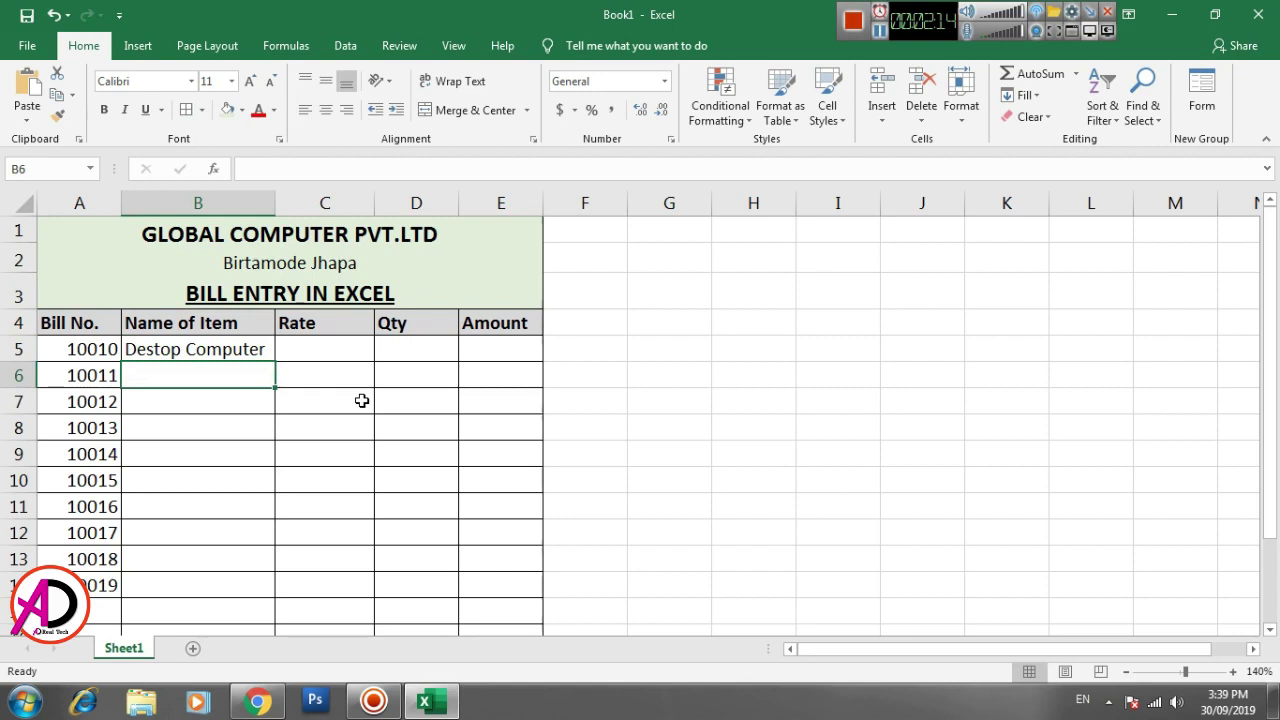
text(P)
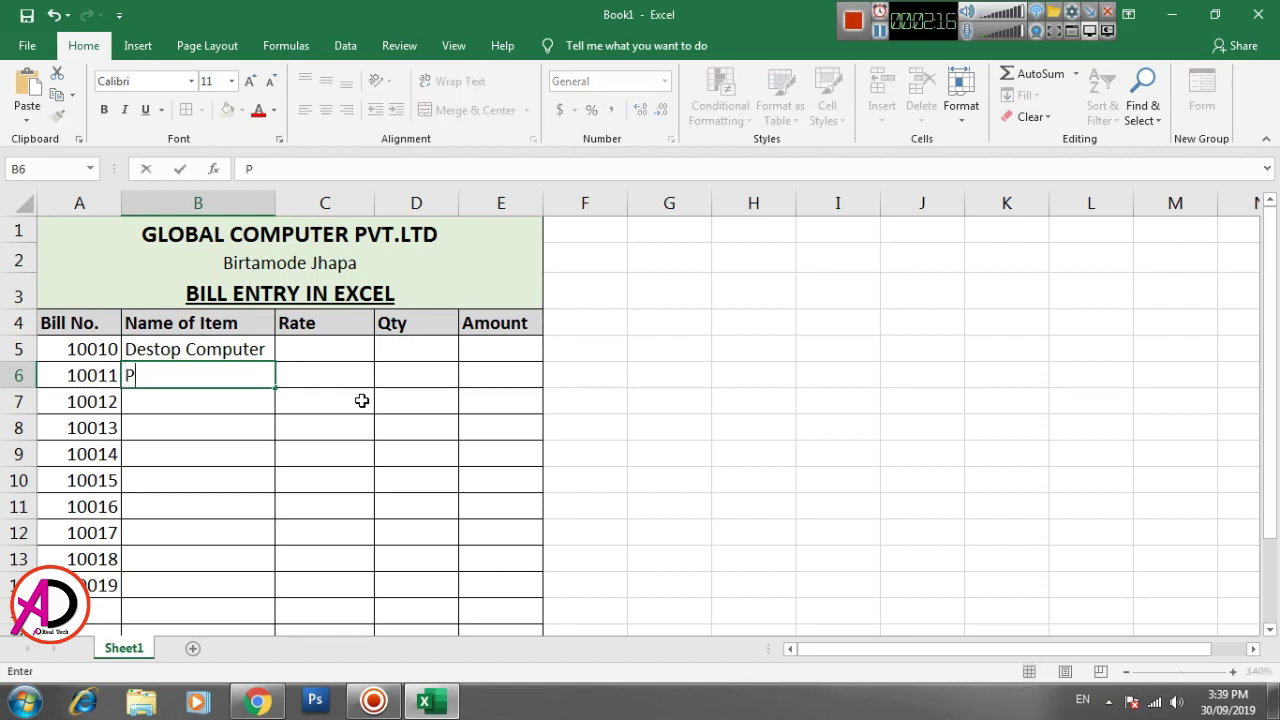
text(rintr)
key(Return)
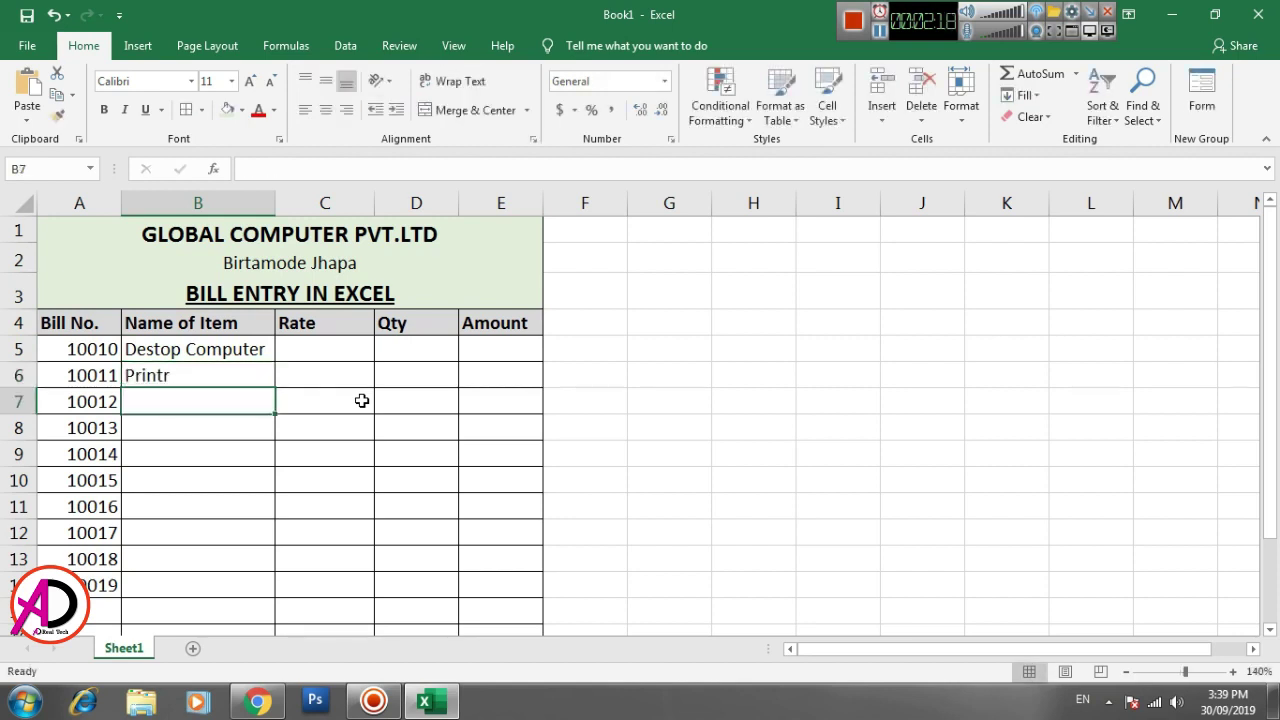
key(Up)
text(Print)
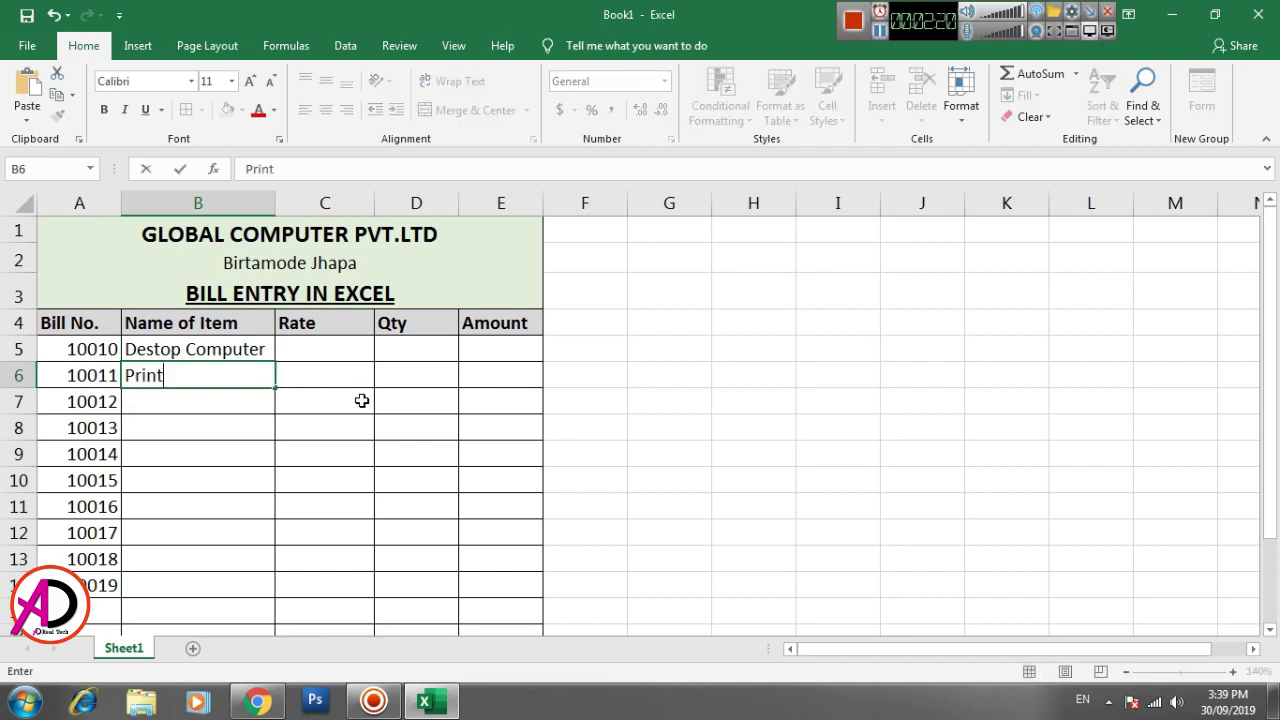
text(er)
key(Return)
text(M)
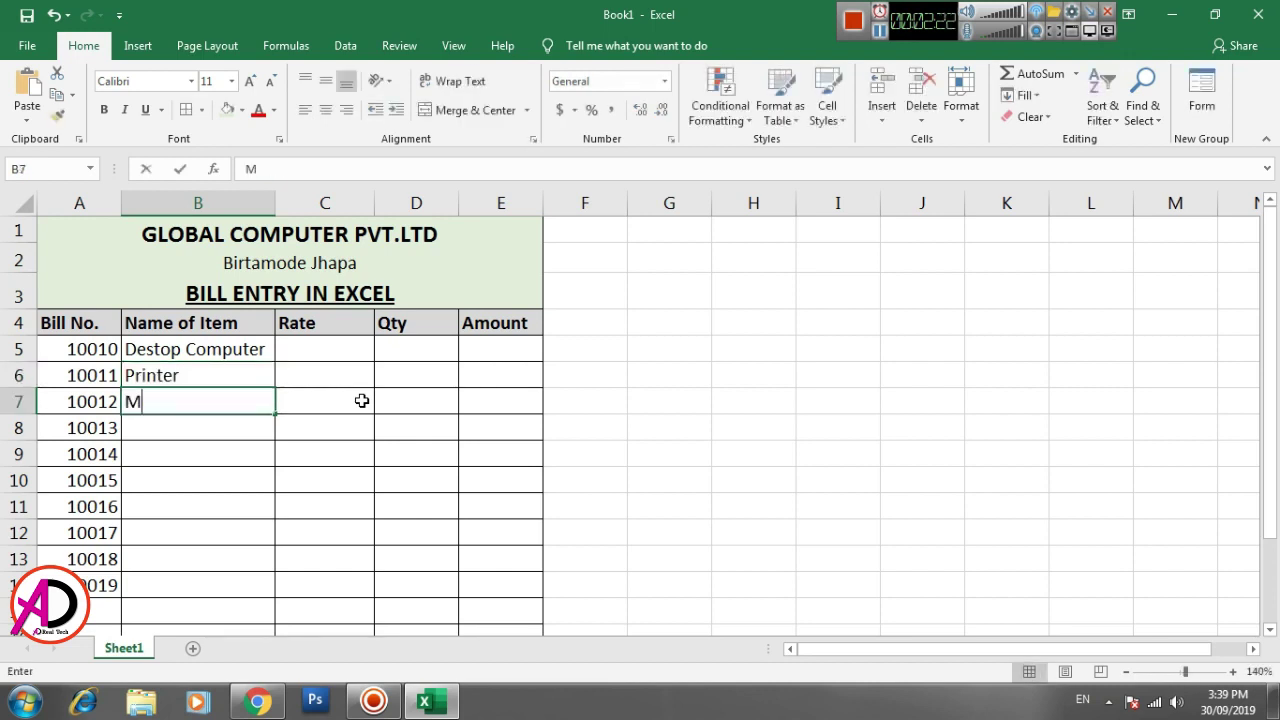
text(ouse)
key(Return)
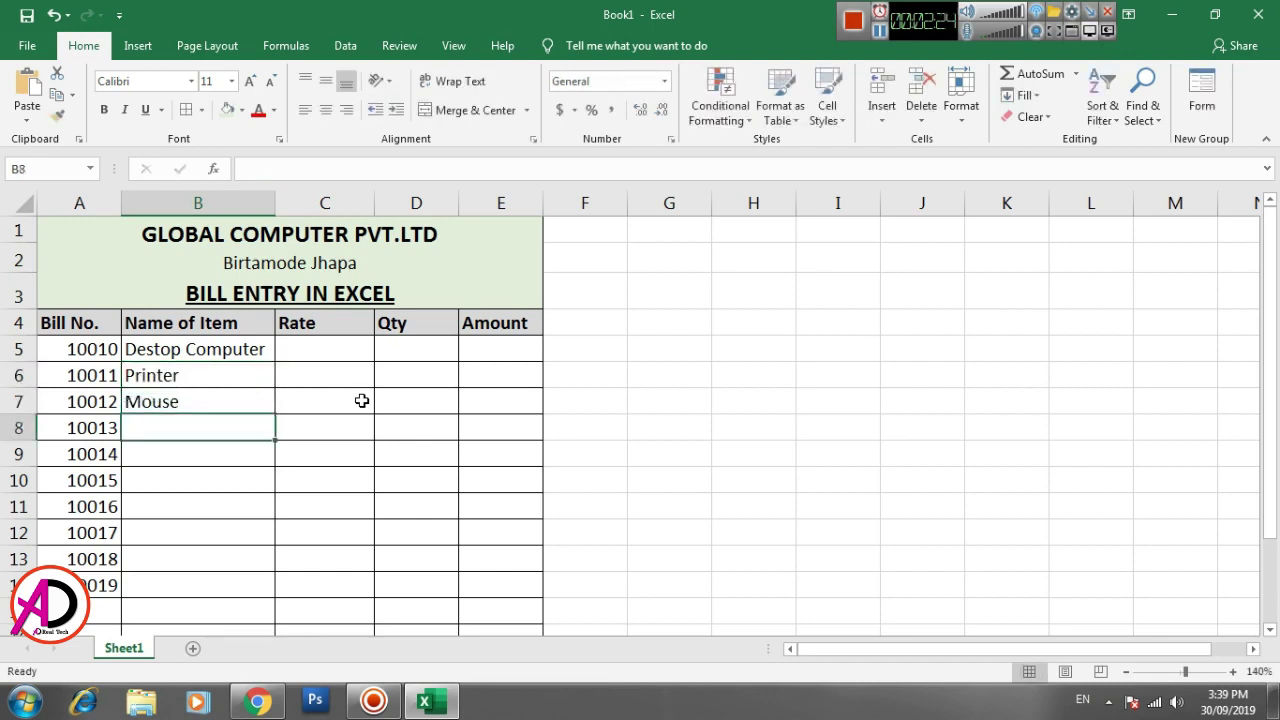
text(K)
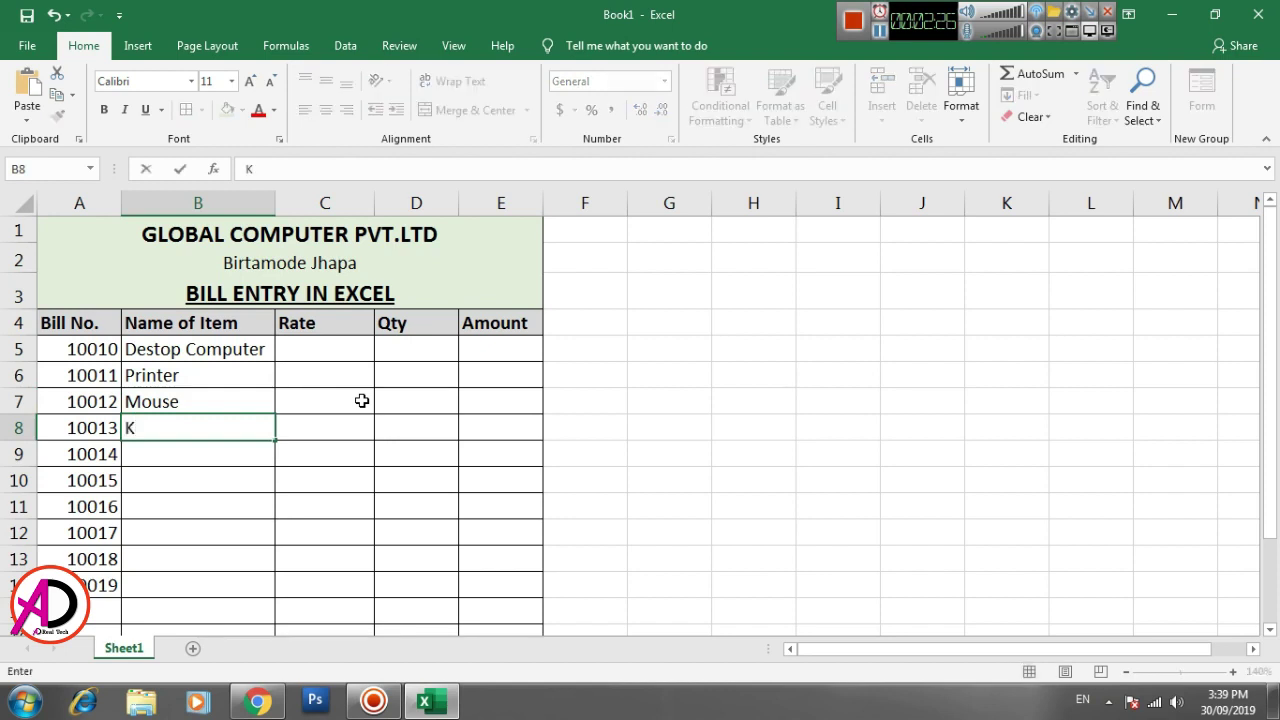
text(eyboard)
key(Return)
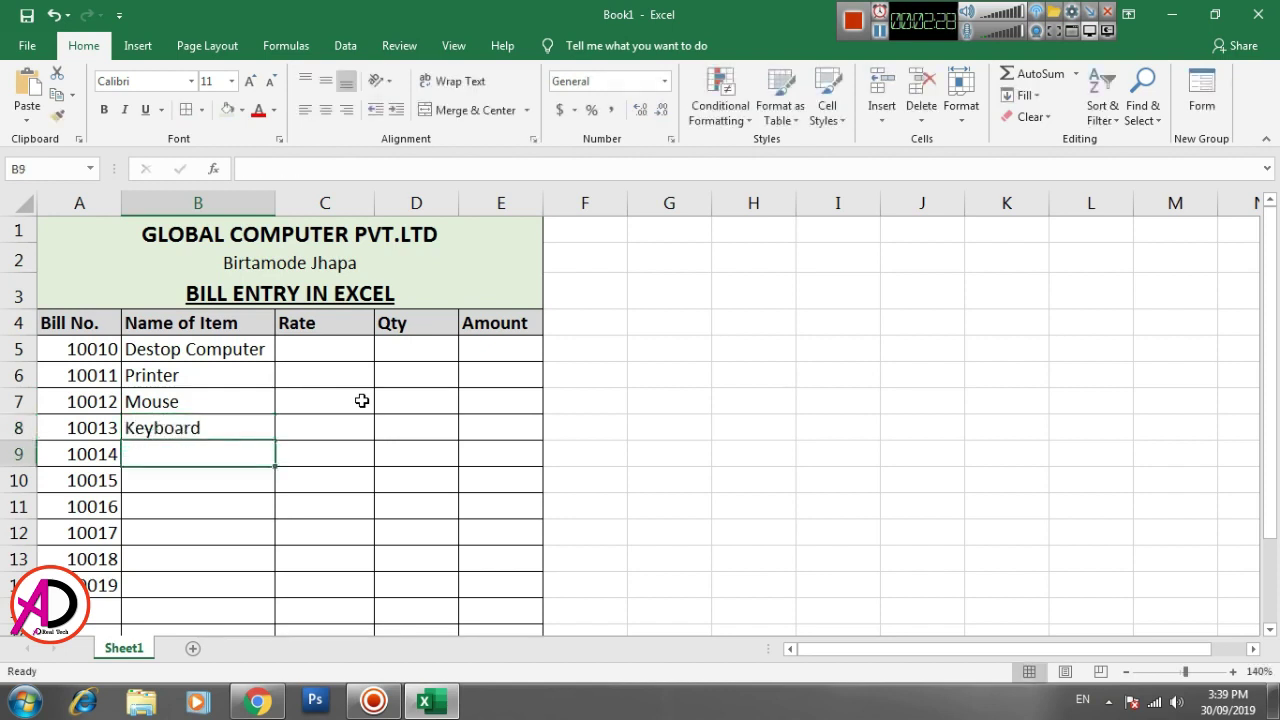
text(S)
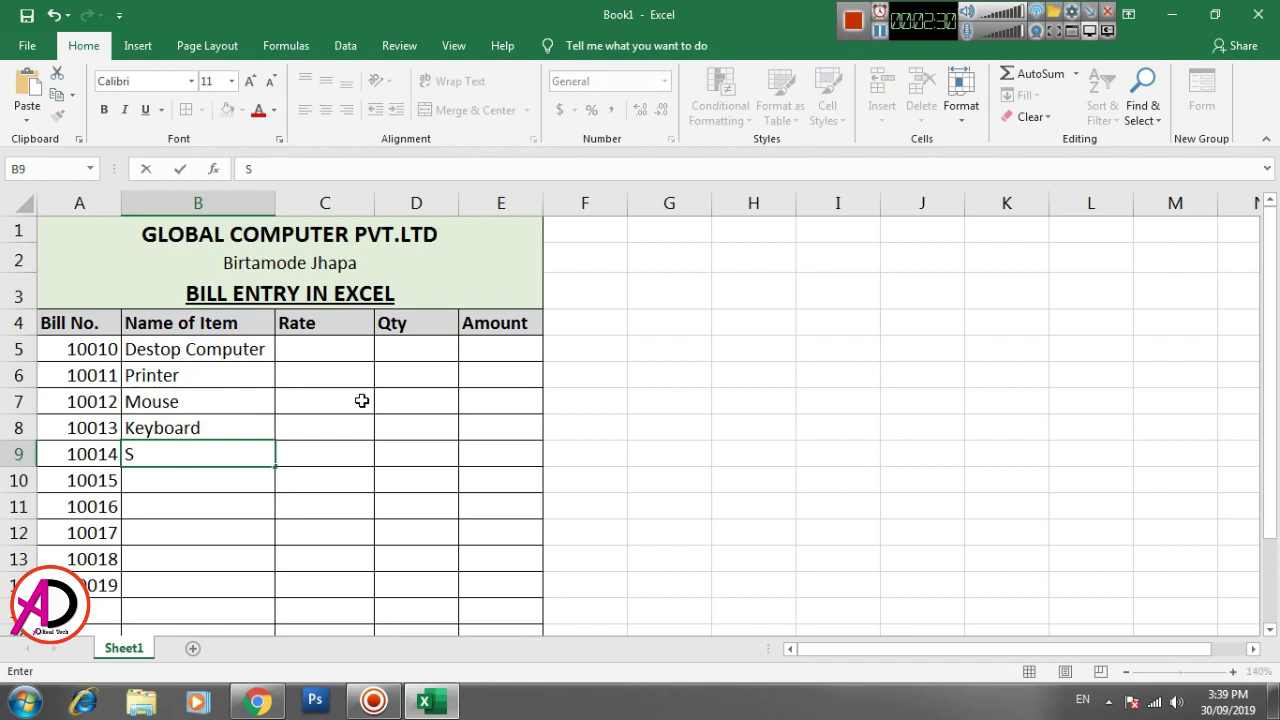
text(peaker)
key(Return)
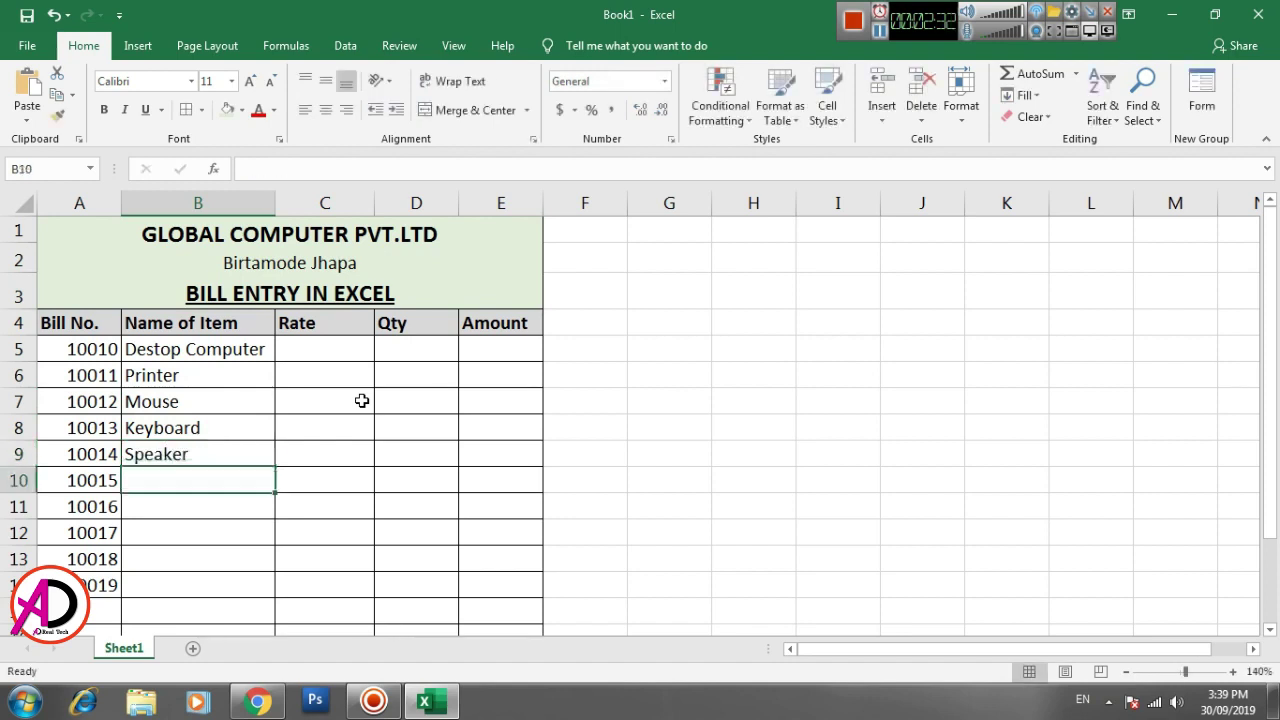
List Monitor, Pen Drive, Head Phones, Hard Disk and Mother Board in B10:B14.
text(Monit)
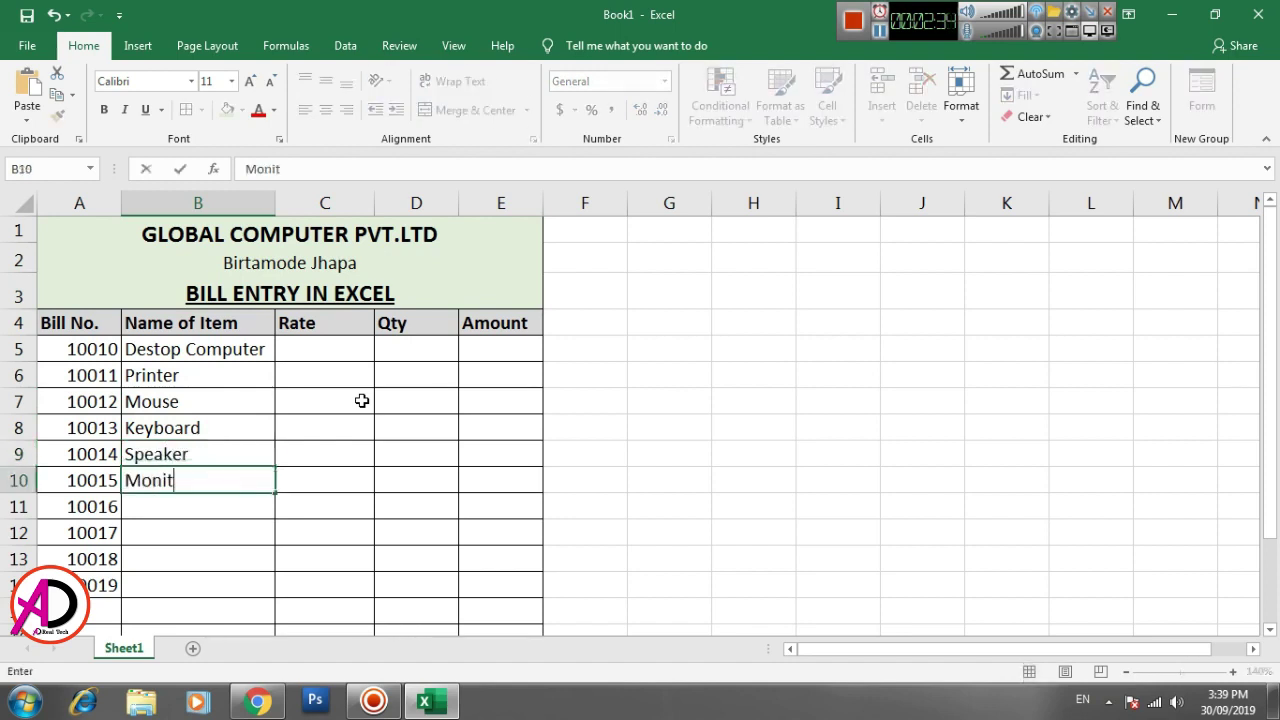
text(or)
key(Return)
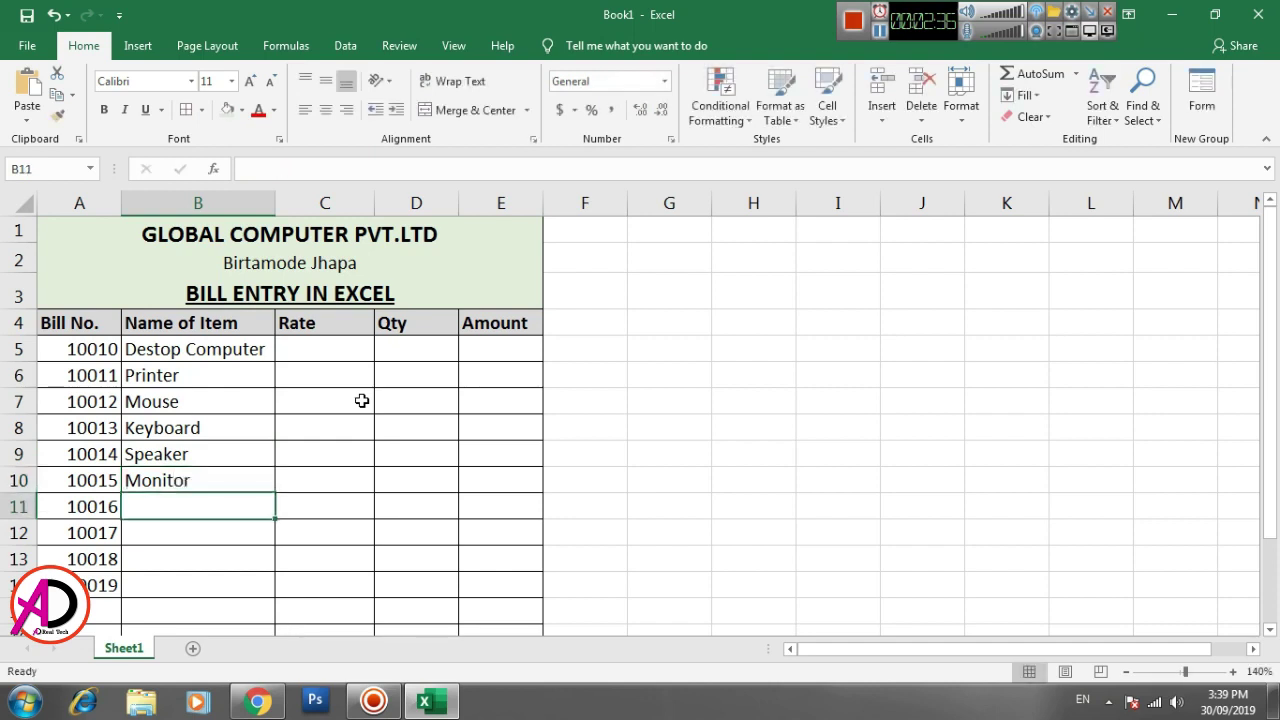
text(Pen )
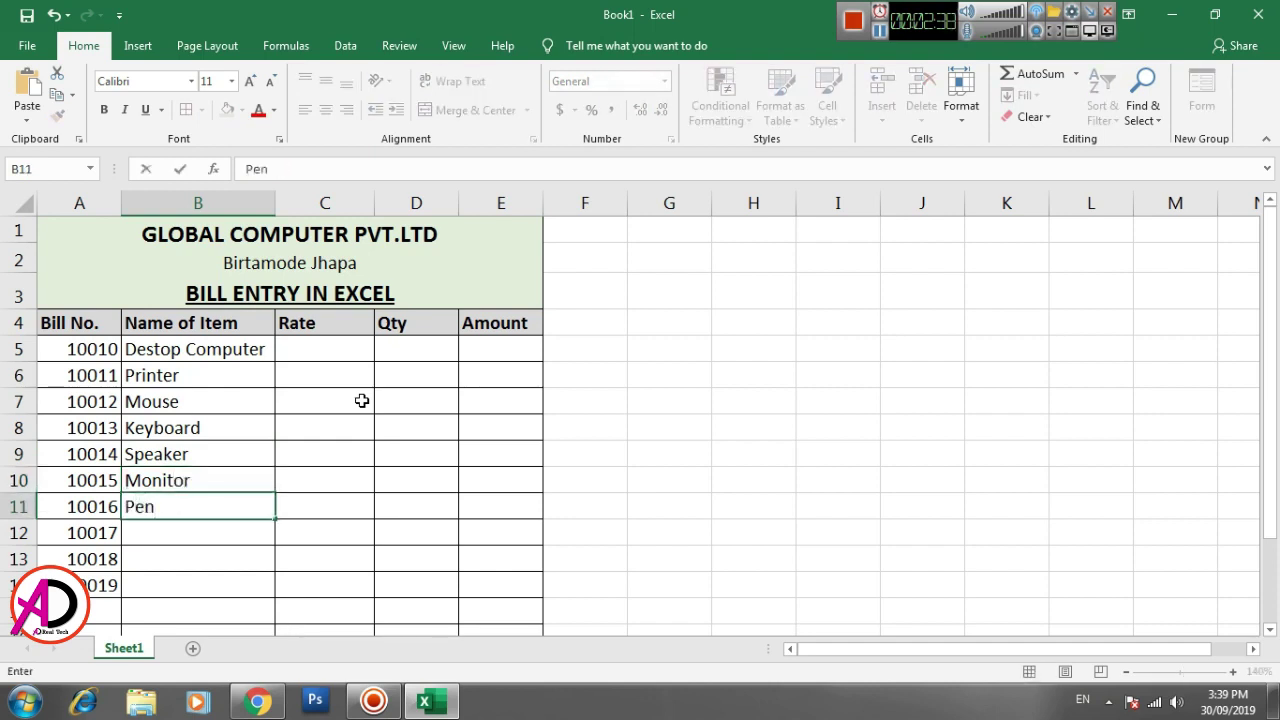
text(Drive)
key(Return)
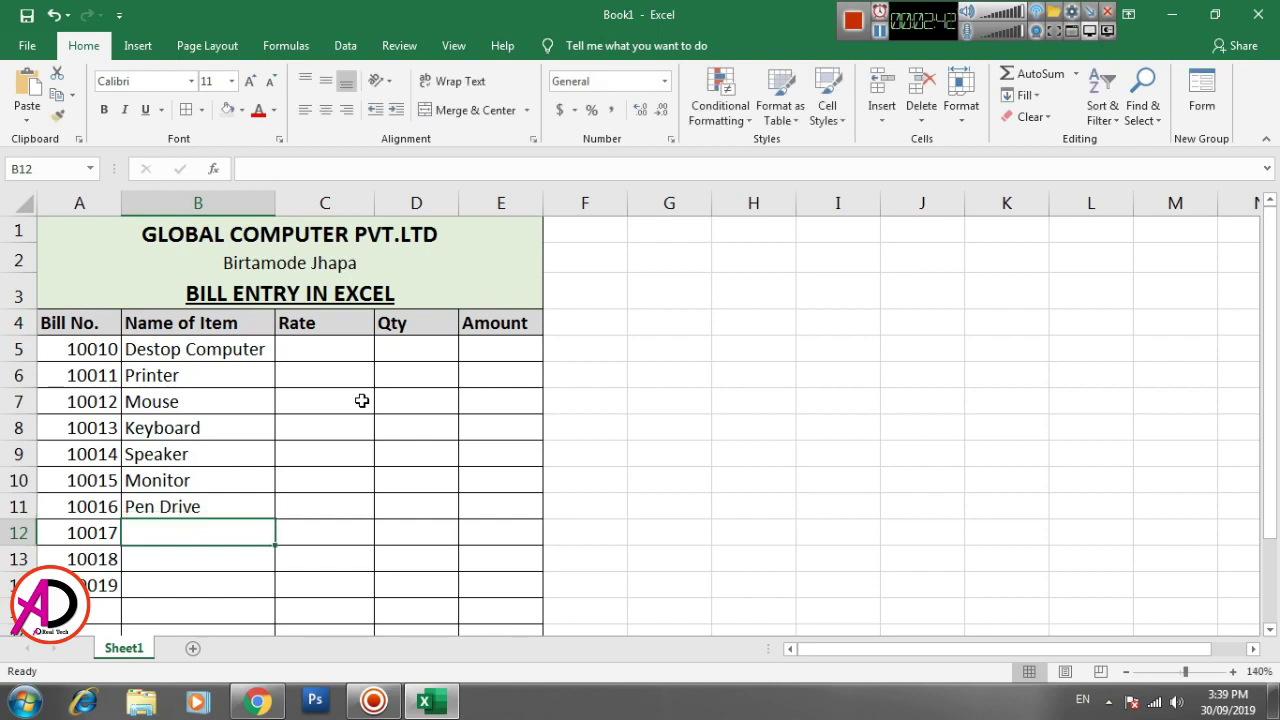
text(head)
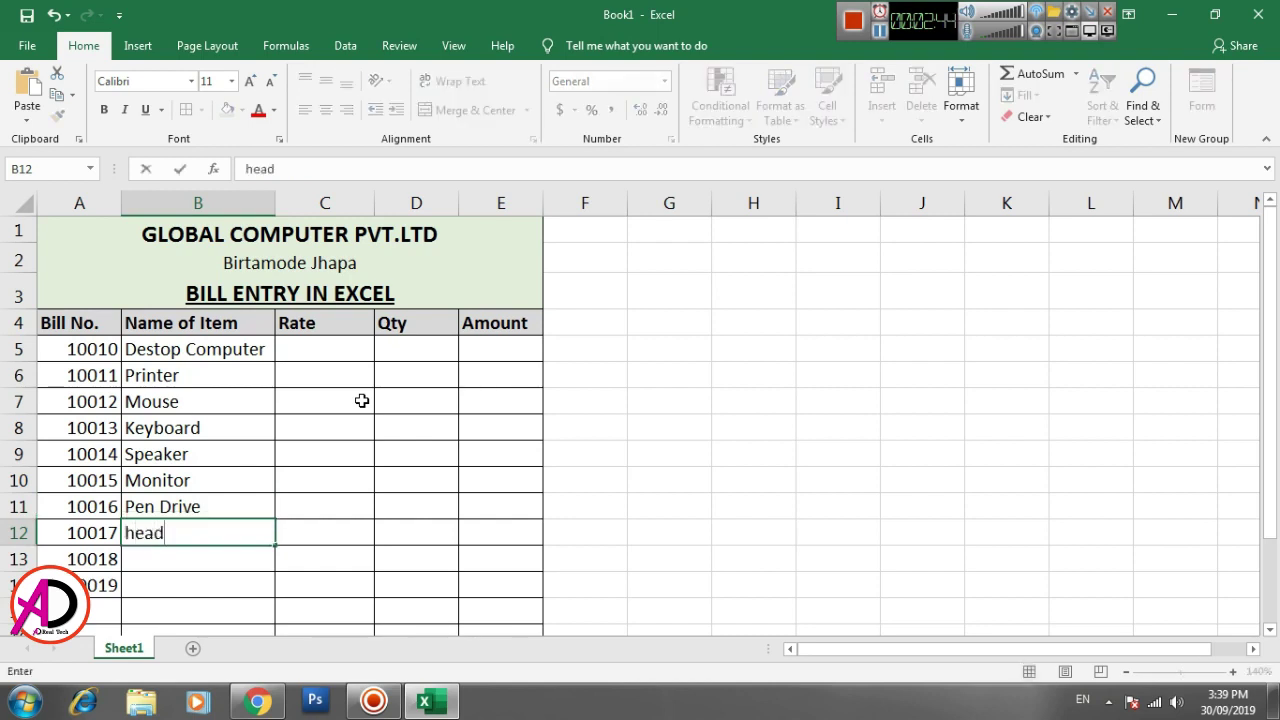
key(BackSpace)
key(BackSpace)
key(BackSpace)
text(Hea)
text(d Phones)
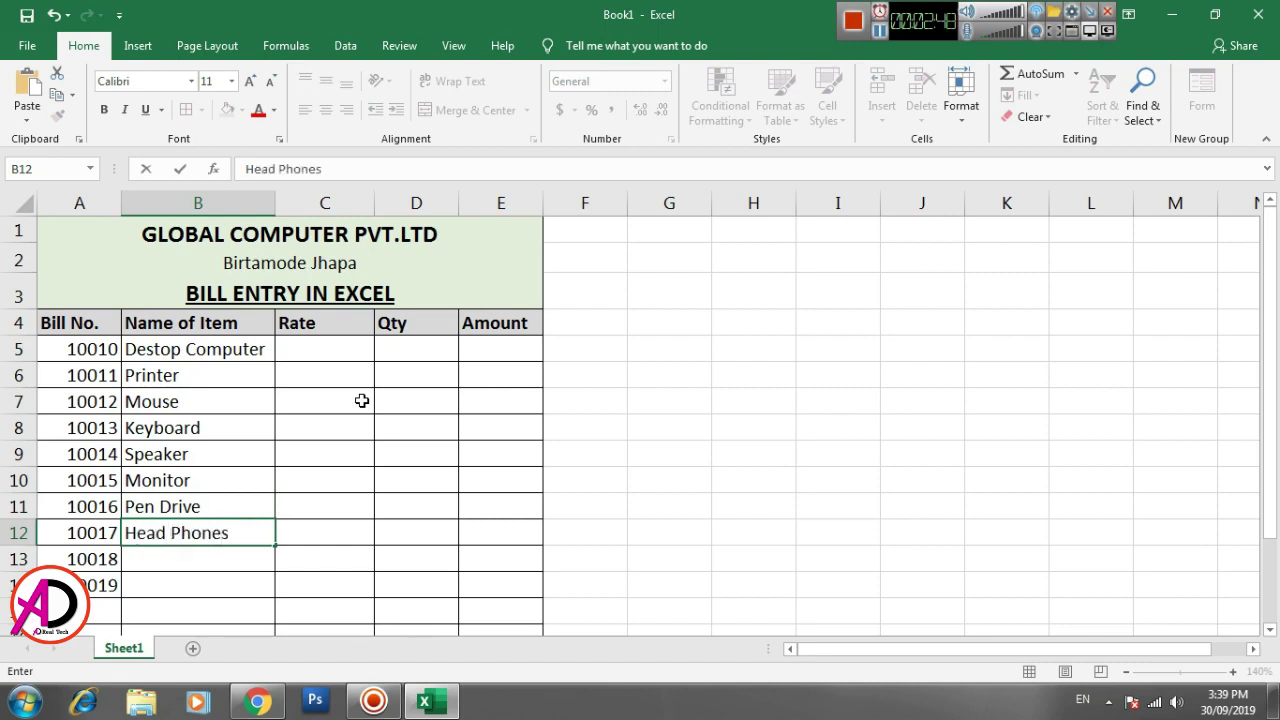
key(Return)
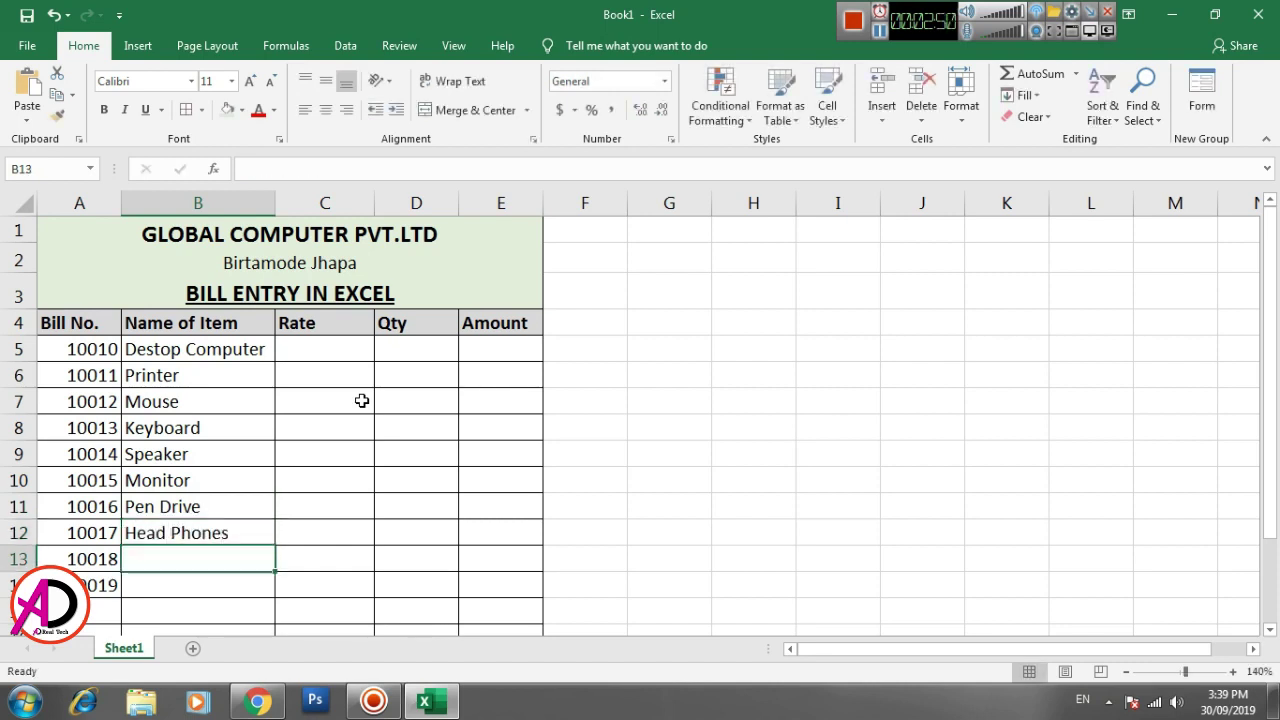
text(H)
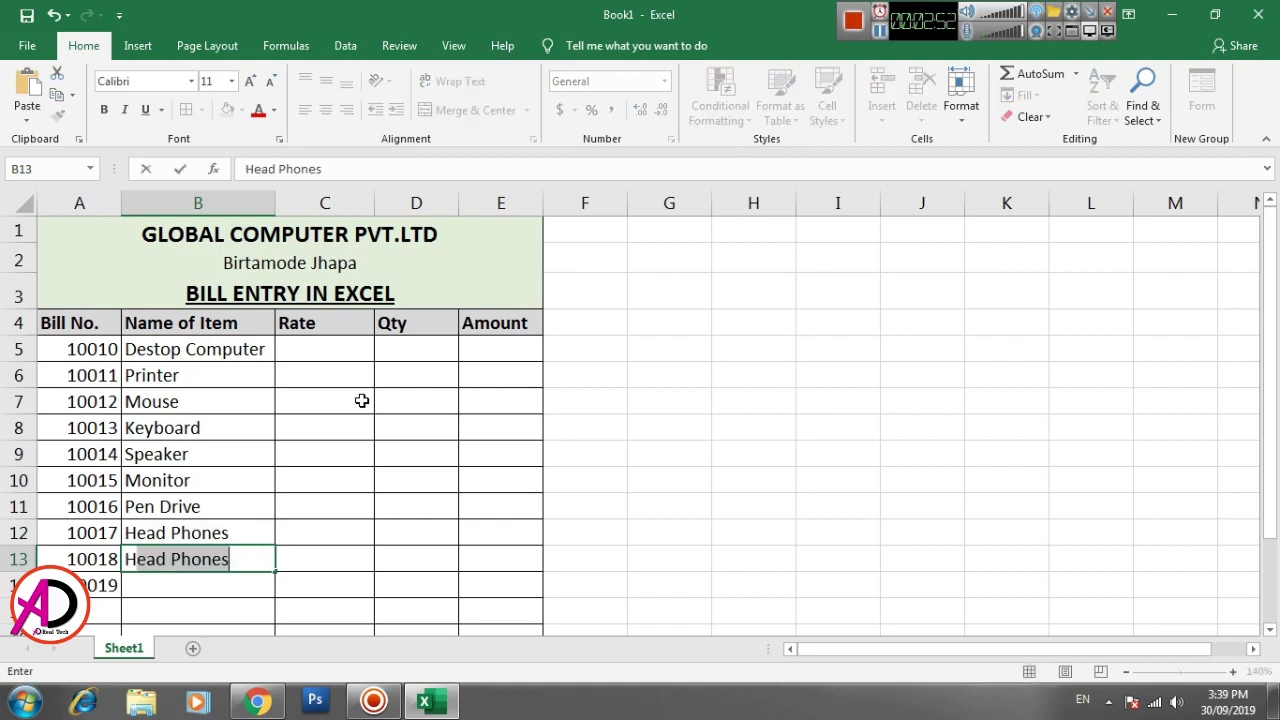
text(ard )
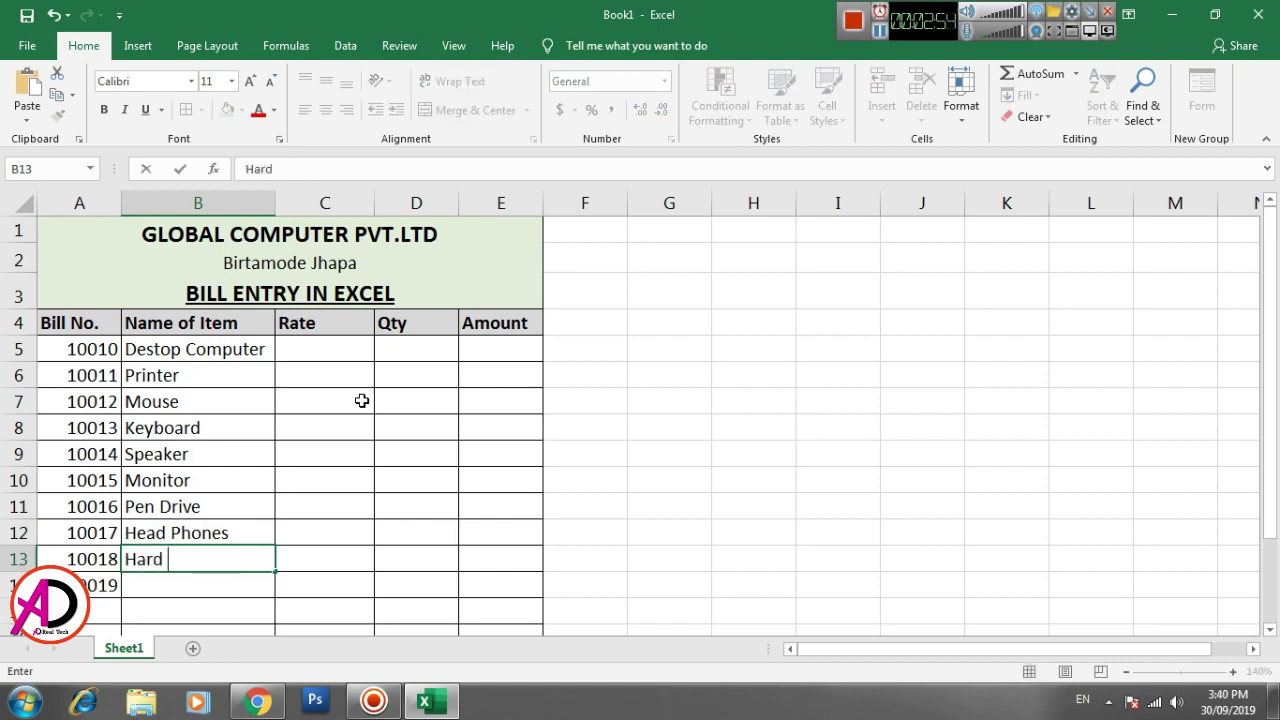
text(Disk)
key(Return)
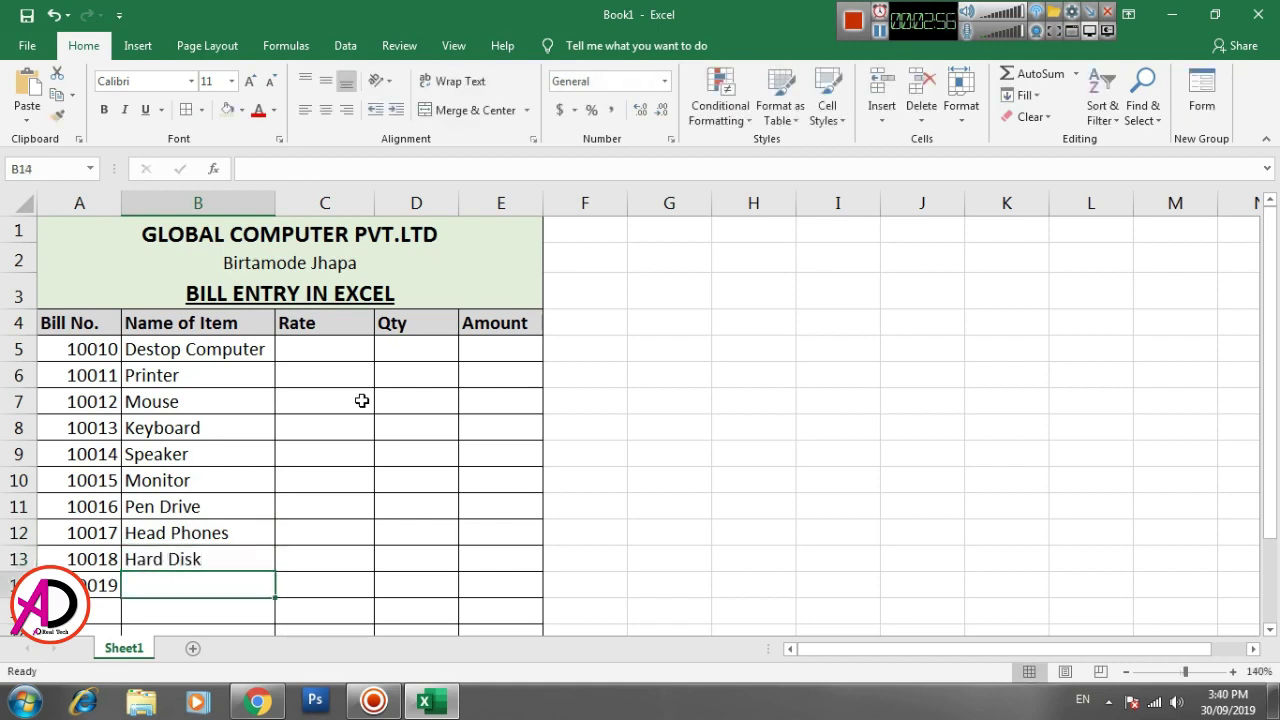
text(Mother )
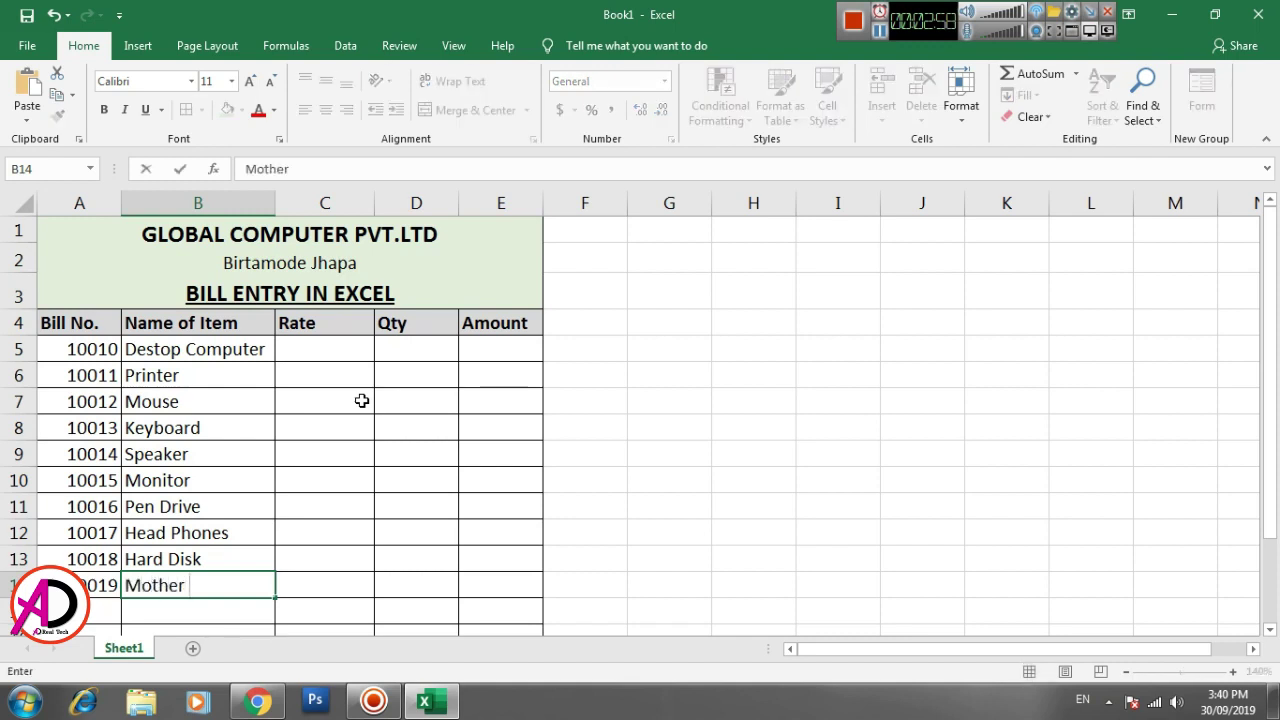
text(Board)
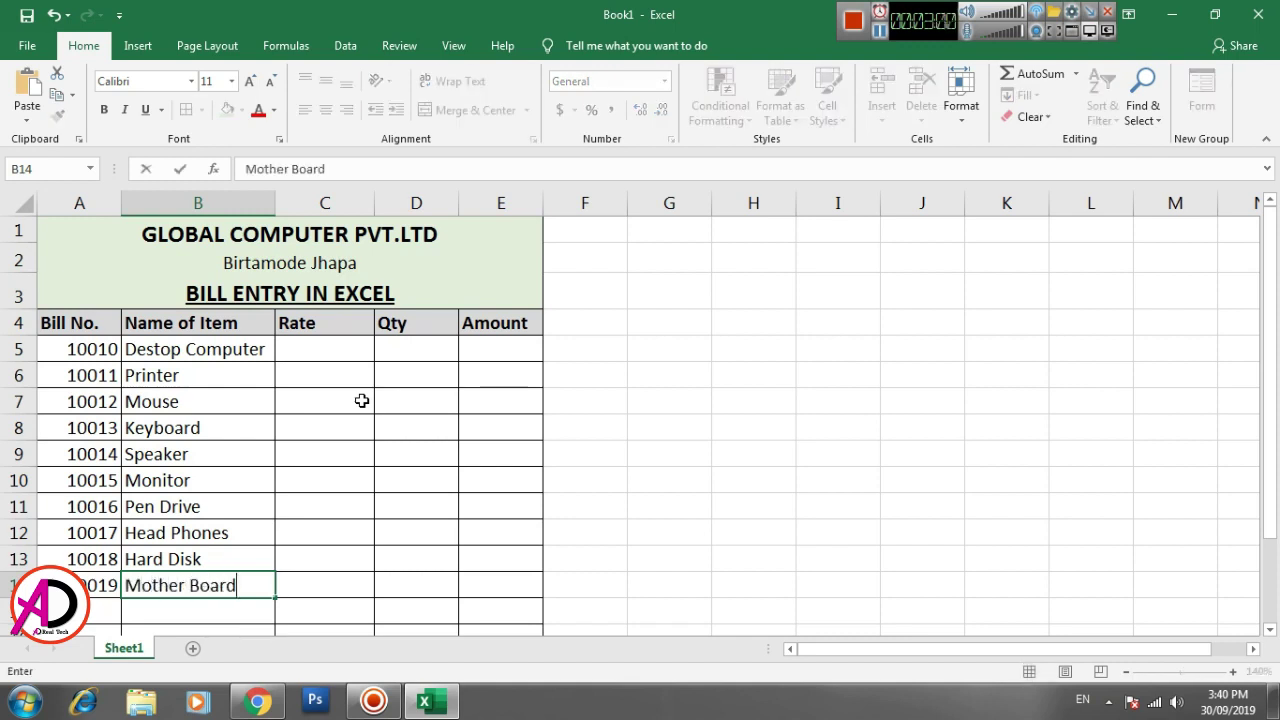
key(Return)
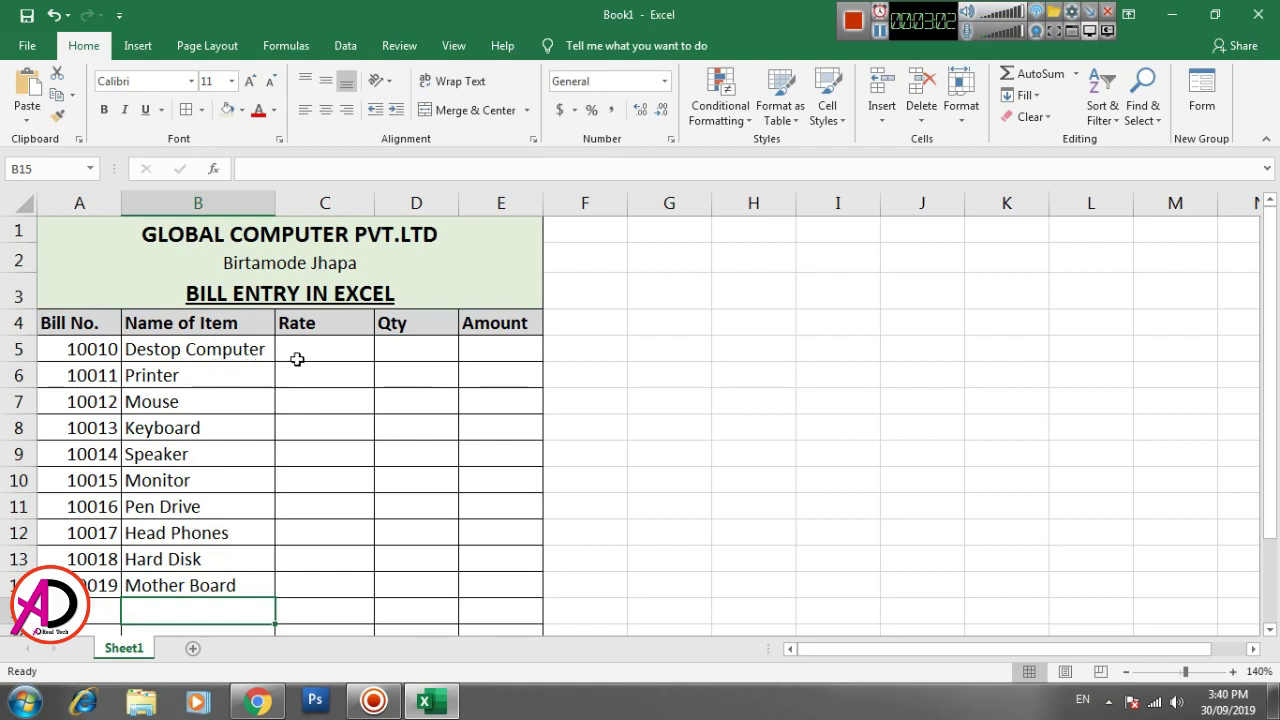
click(297, 359)
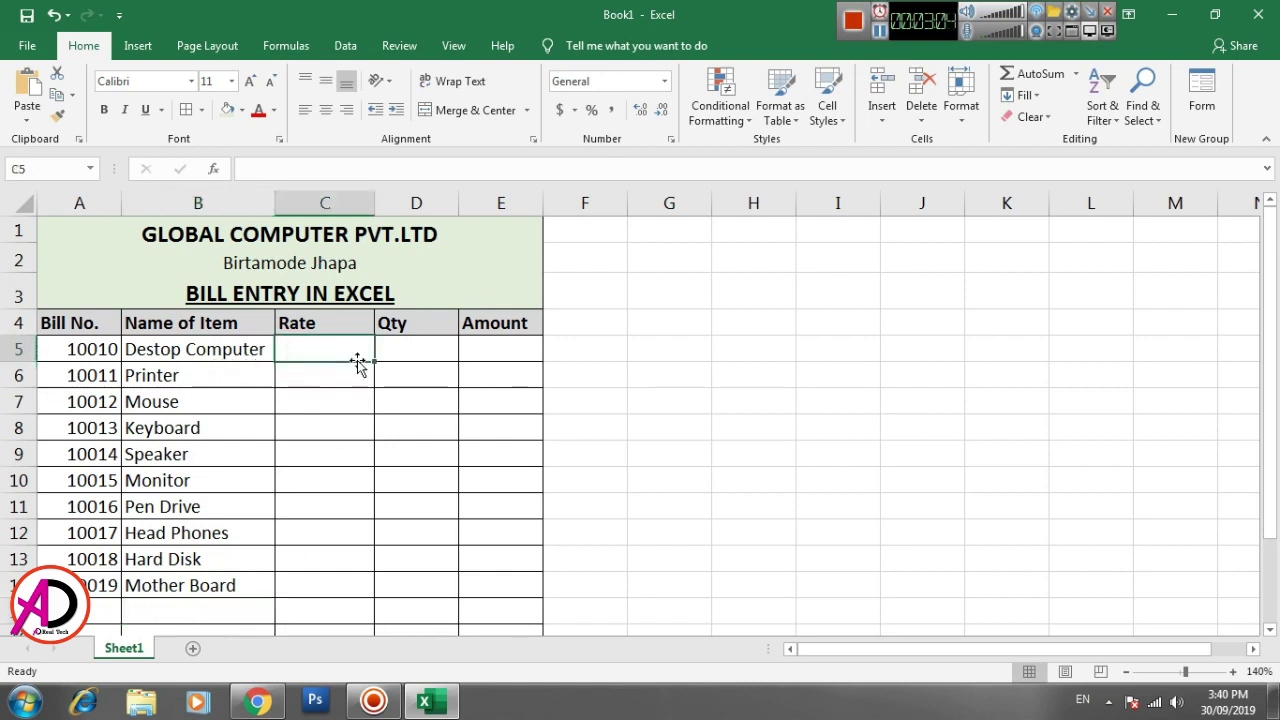
Enter rates 25000, 15000, 250, 450 and 500 for the first five items.
text(25000)
key(Return)
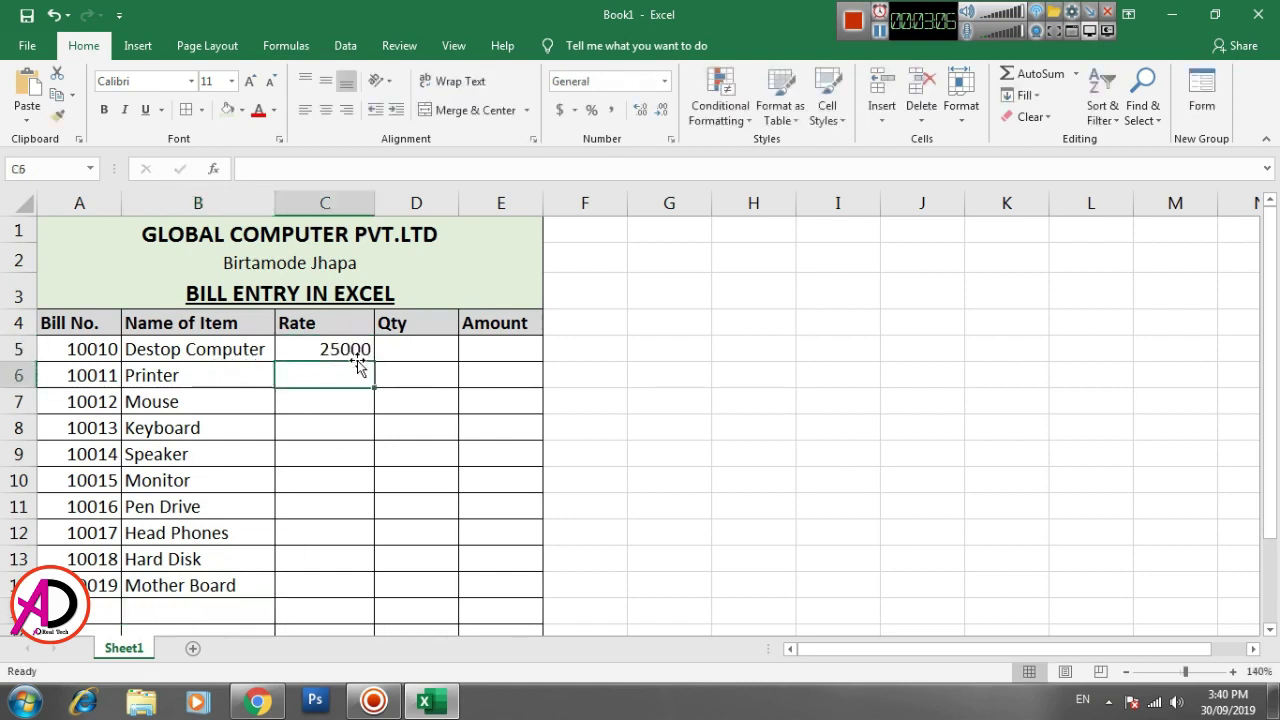
text(15)
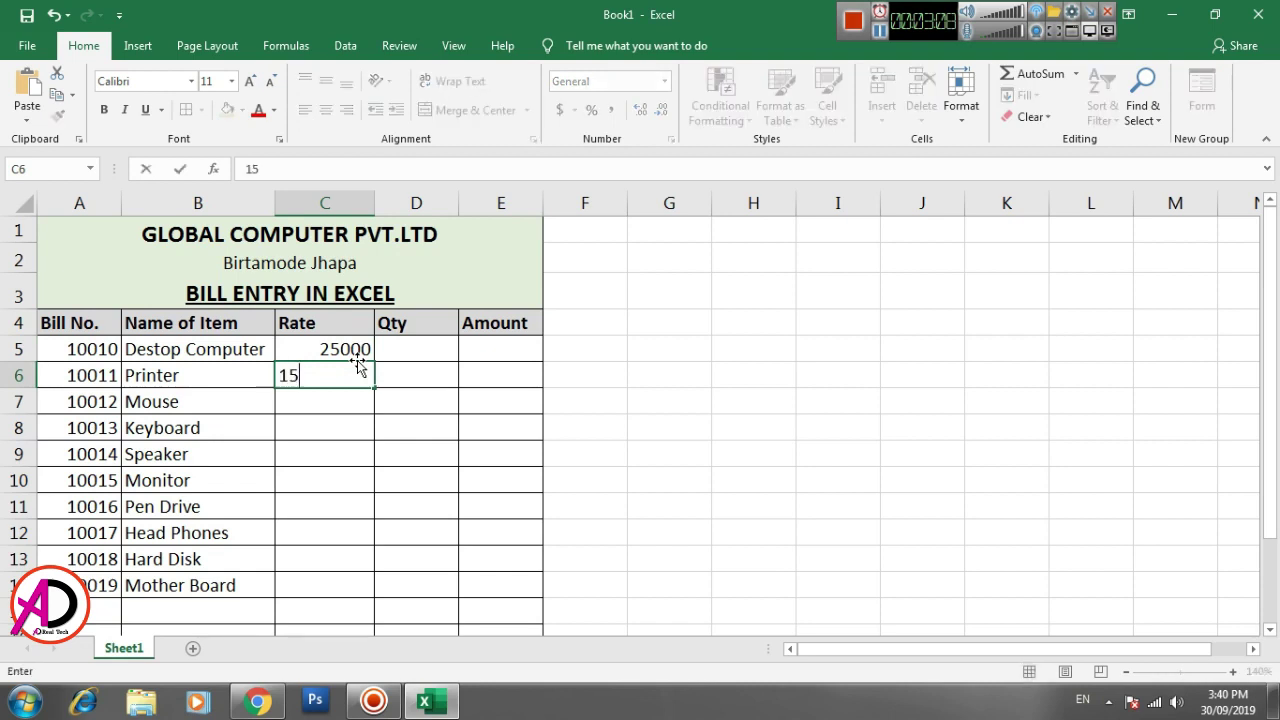
text(000)
key(Return)
text(15)
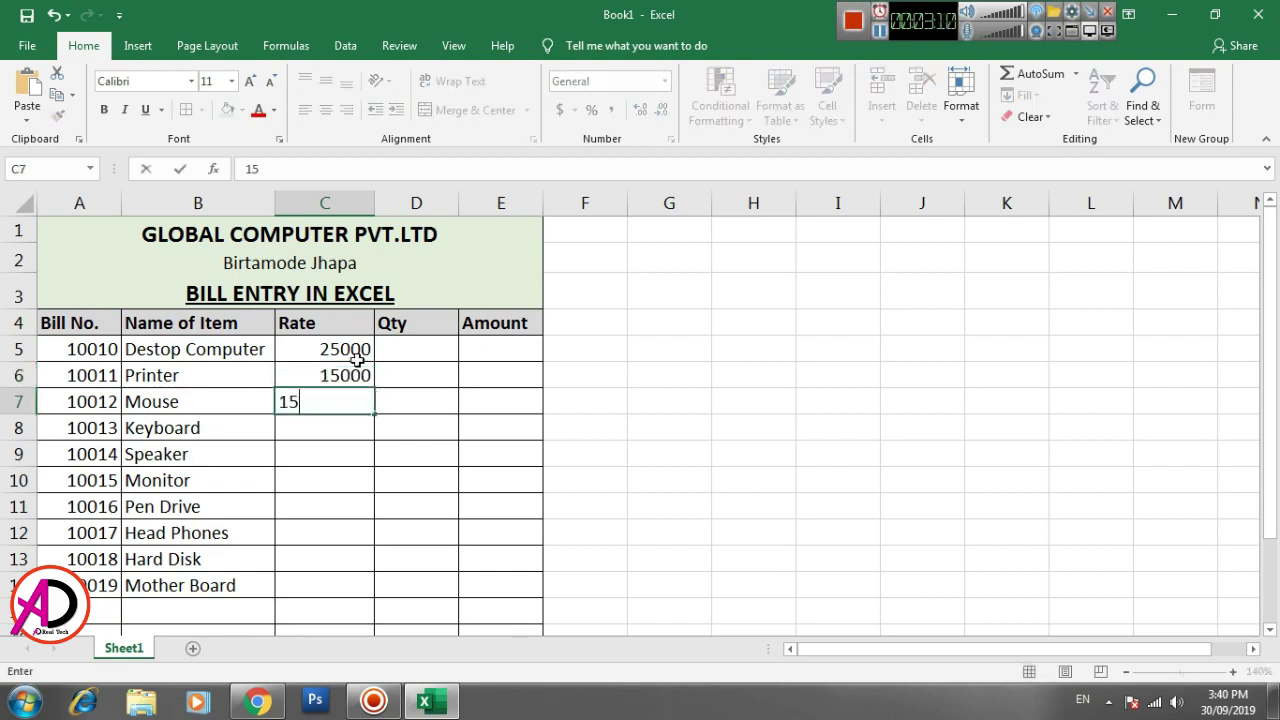
text(0)
key(Return)
key(Up)
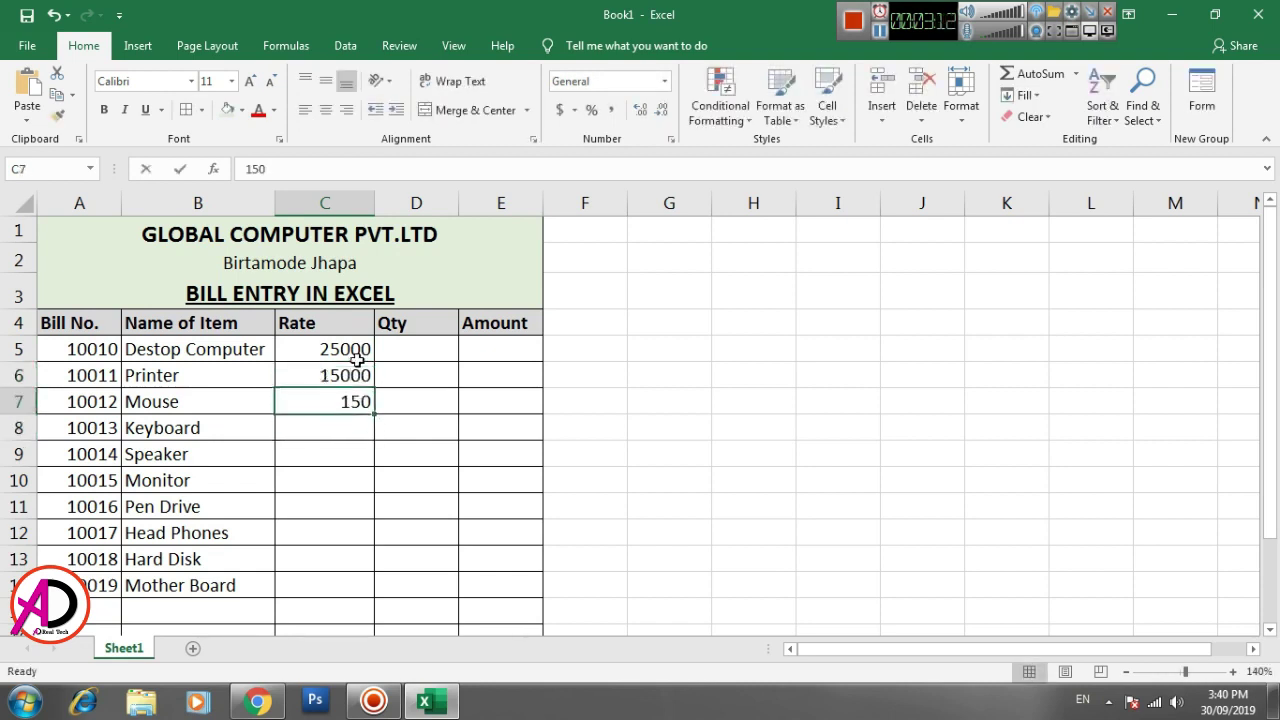
text(250)
key(Return)
text(450)
key(Return)
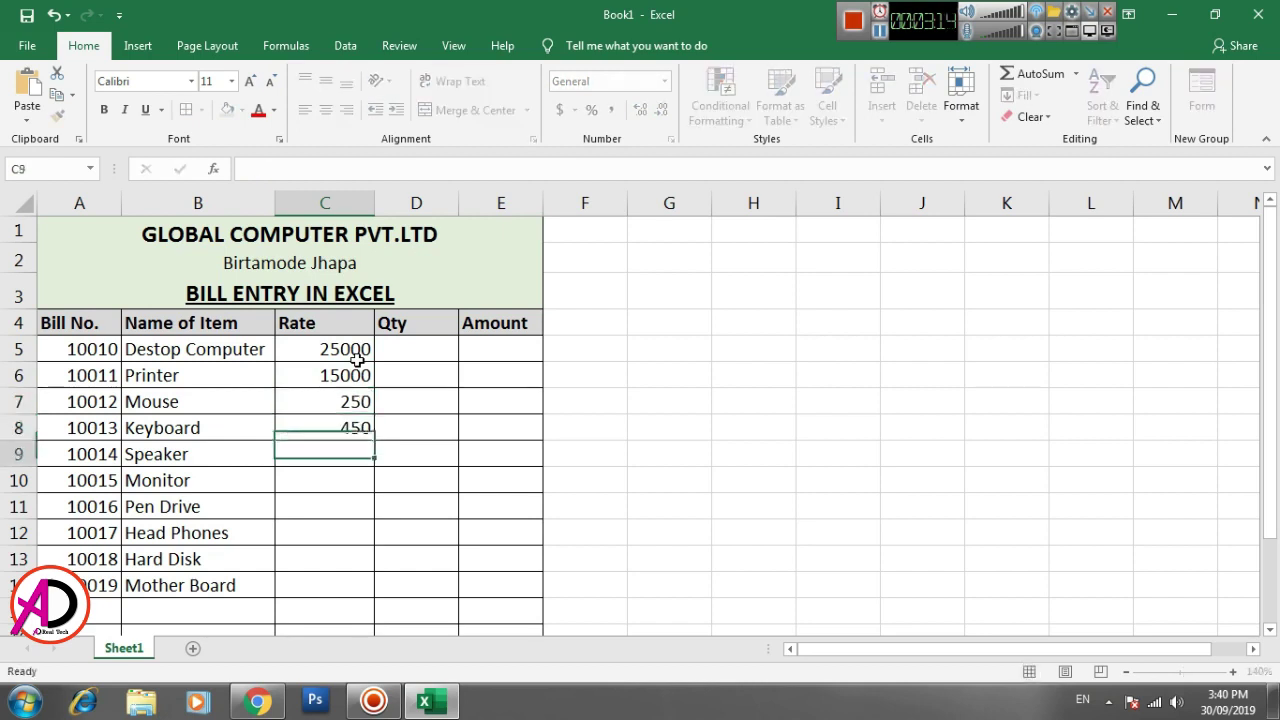
text(50)
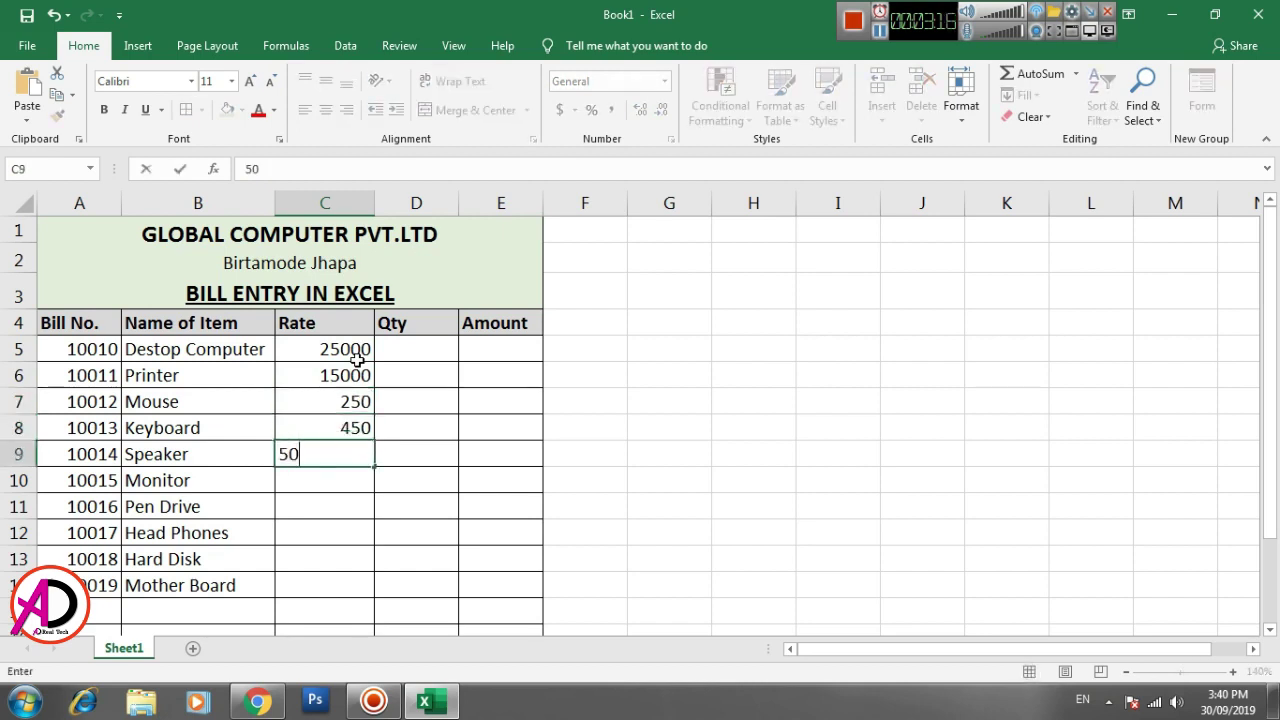
text(0)
key(Return)
Enter rates 5000, 700, 500, 3500 and 4500 for Monitor through Mother Board.
text(50)
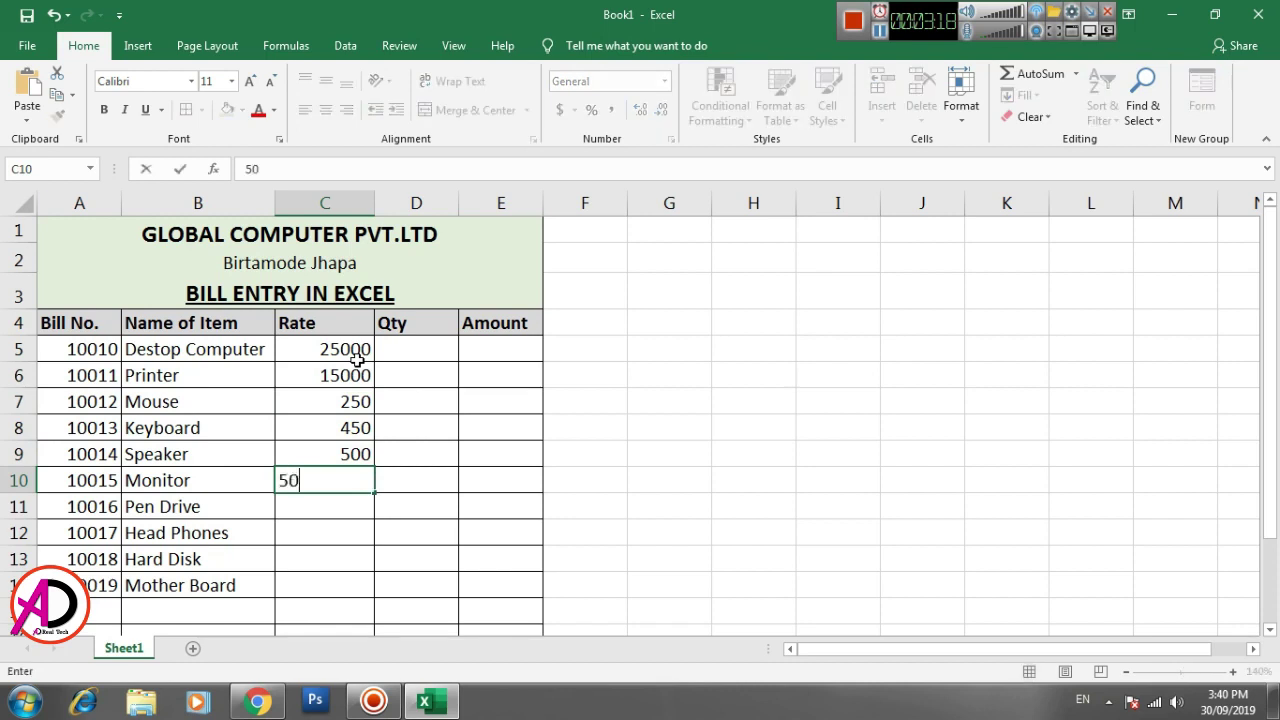
text(00)
key(Return)
text(5)
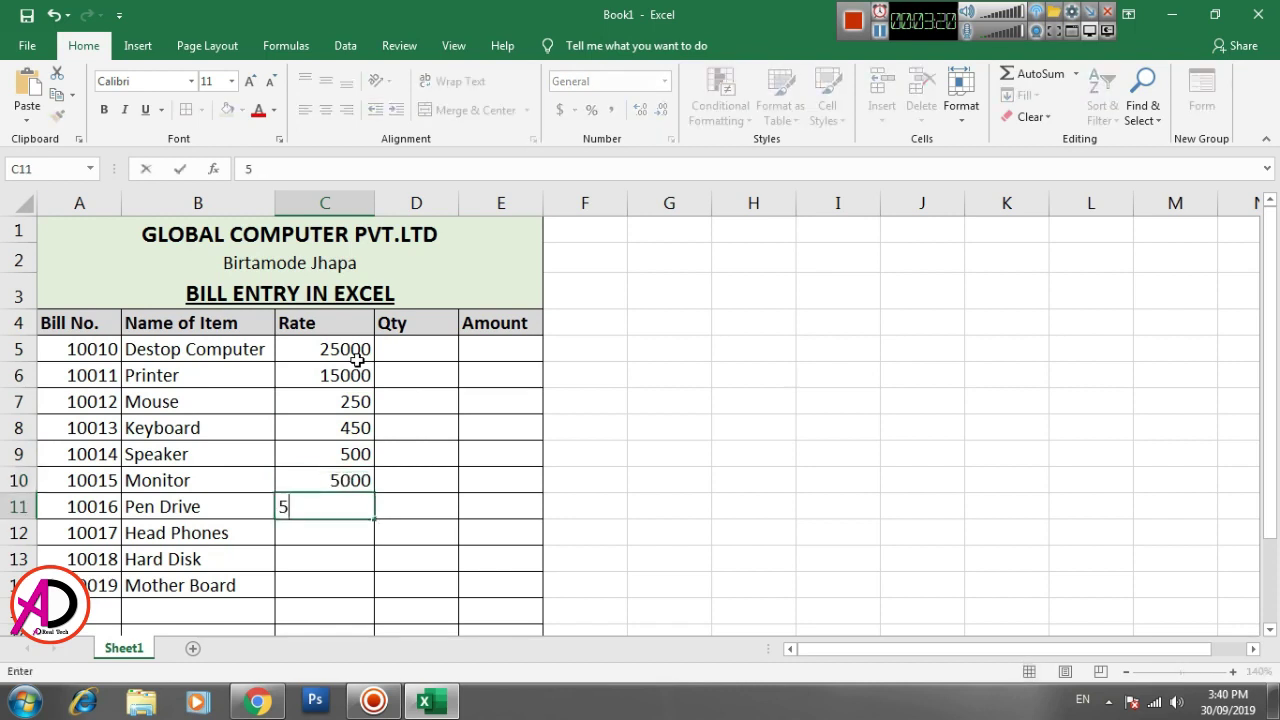
text(00)
key(BackSpace)
key(BackSpace)
key(Return)
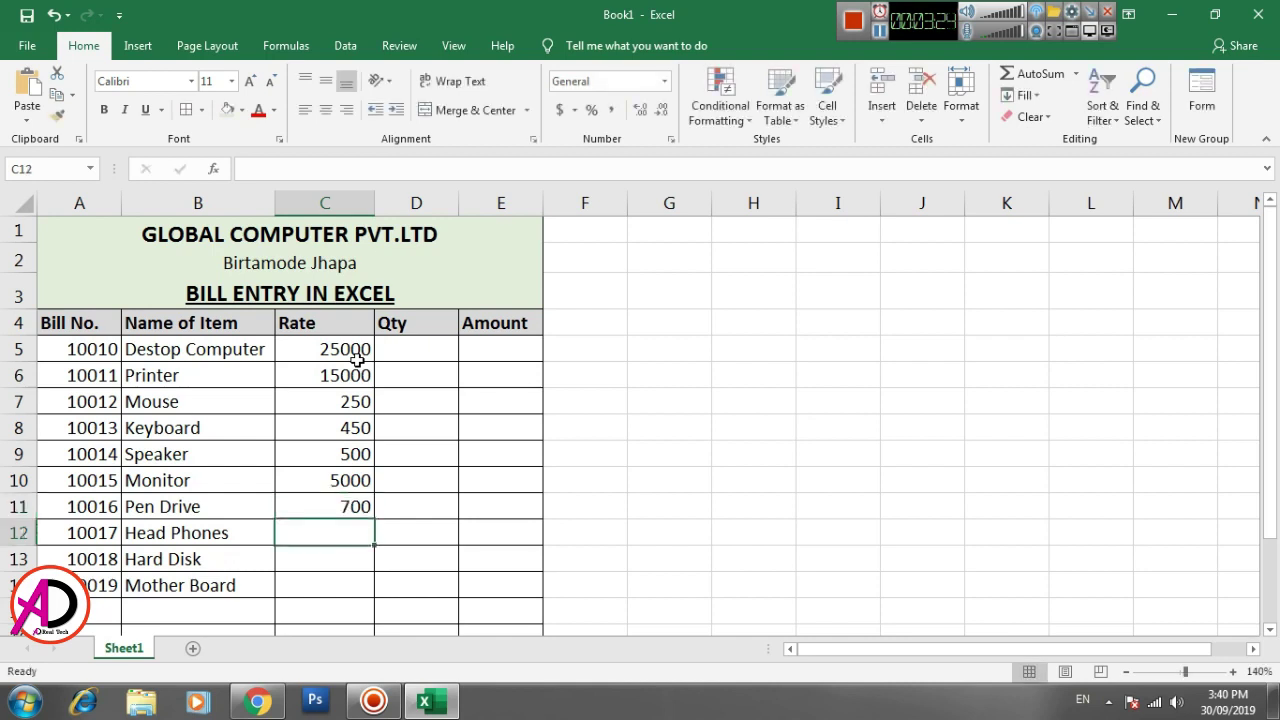
text(500)
key(Return)
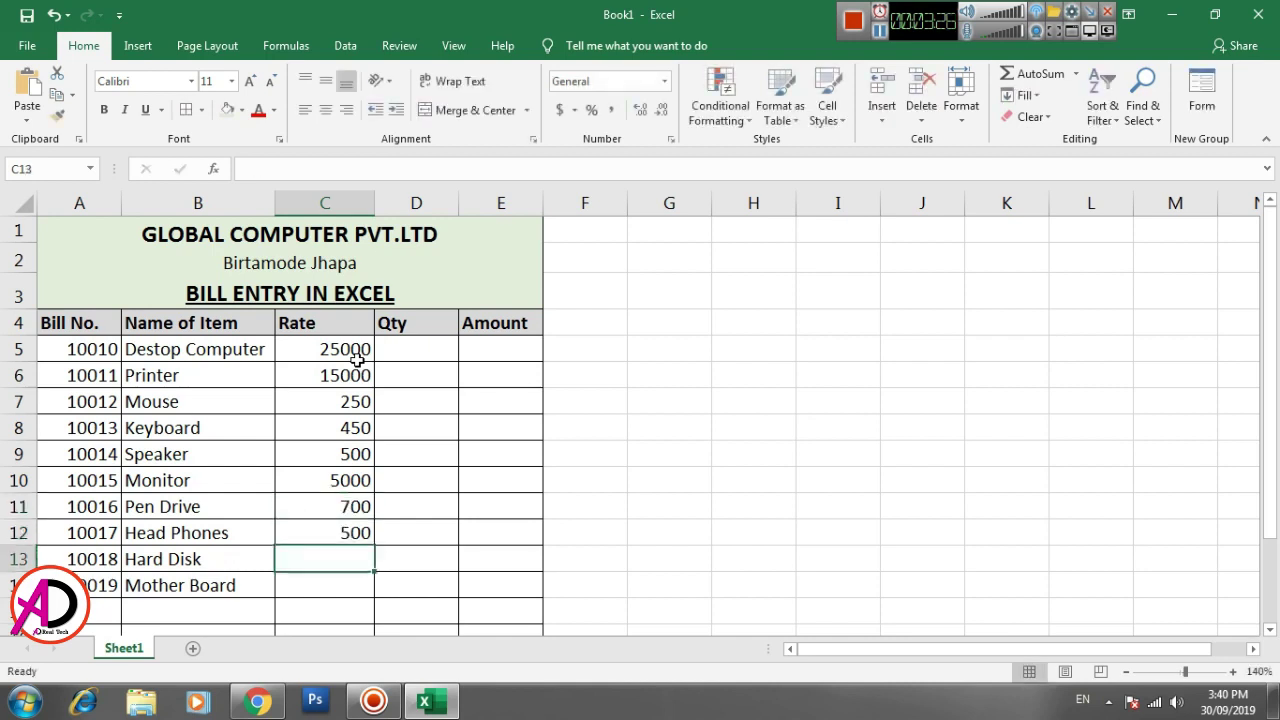
text(3500)
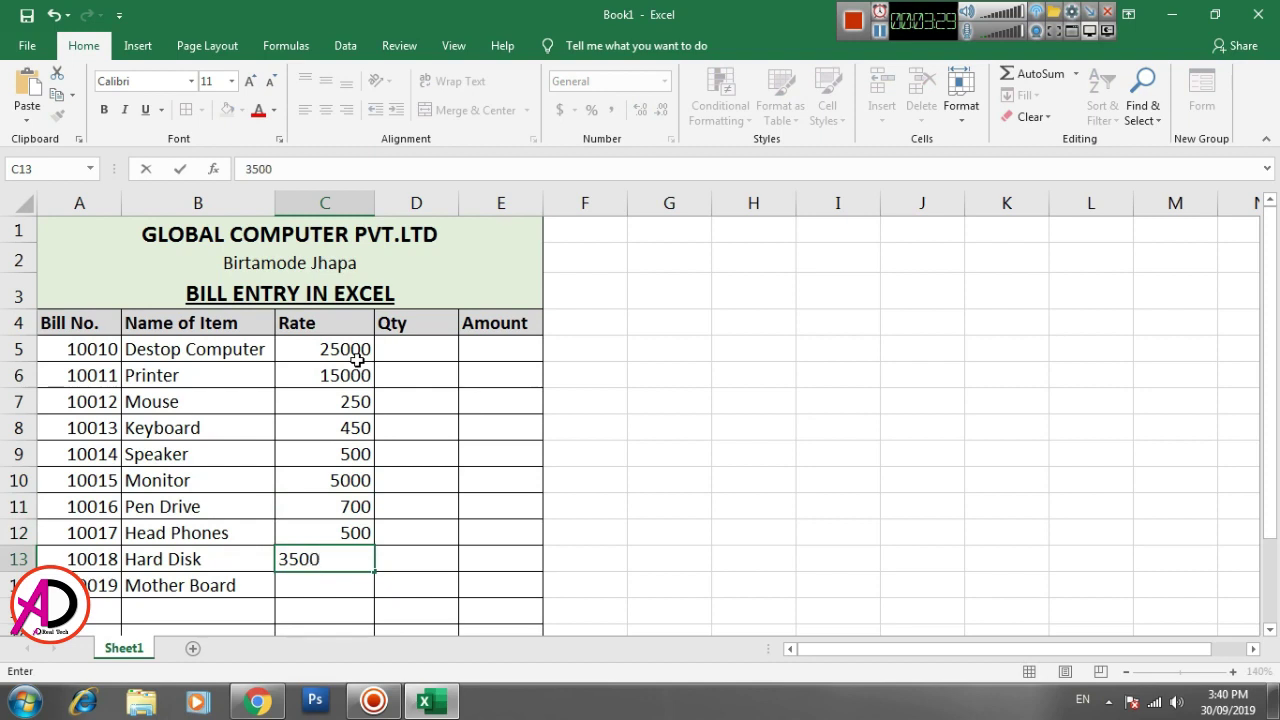
key(Return)
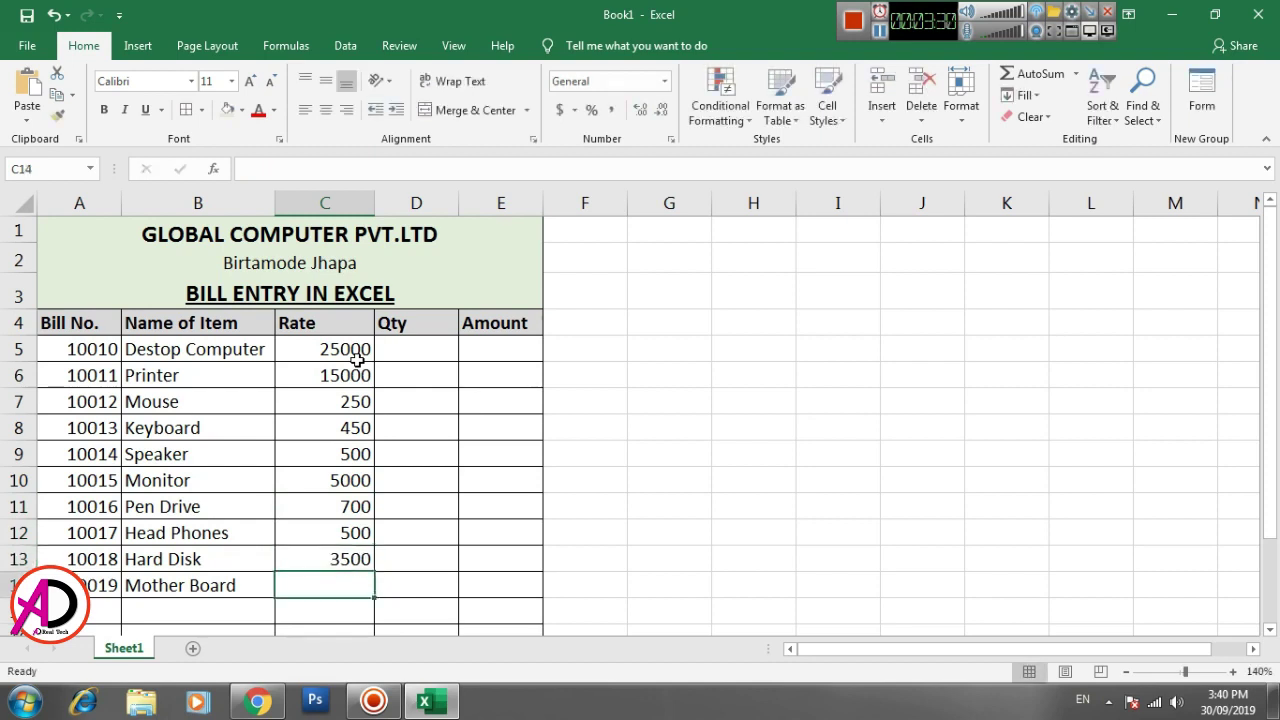
text(450)
key(Right)
Enter quantities 10, 5, 200, 300 and 50 for Destop Computer through Speaker.
key(Up)
key(Up)
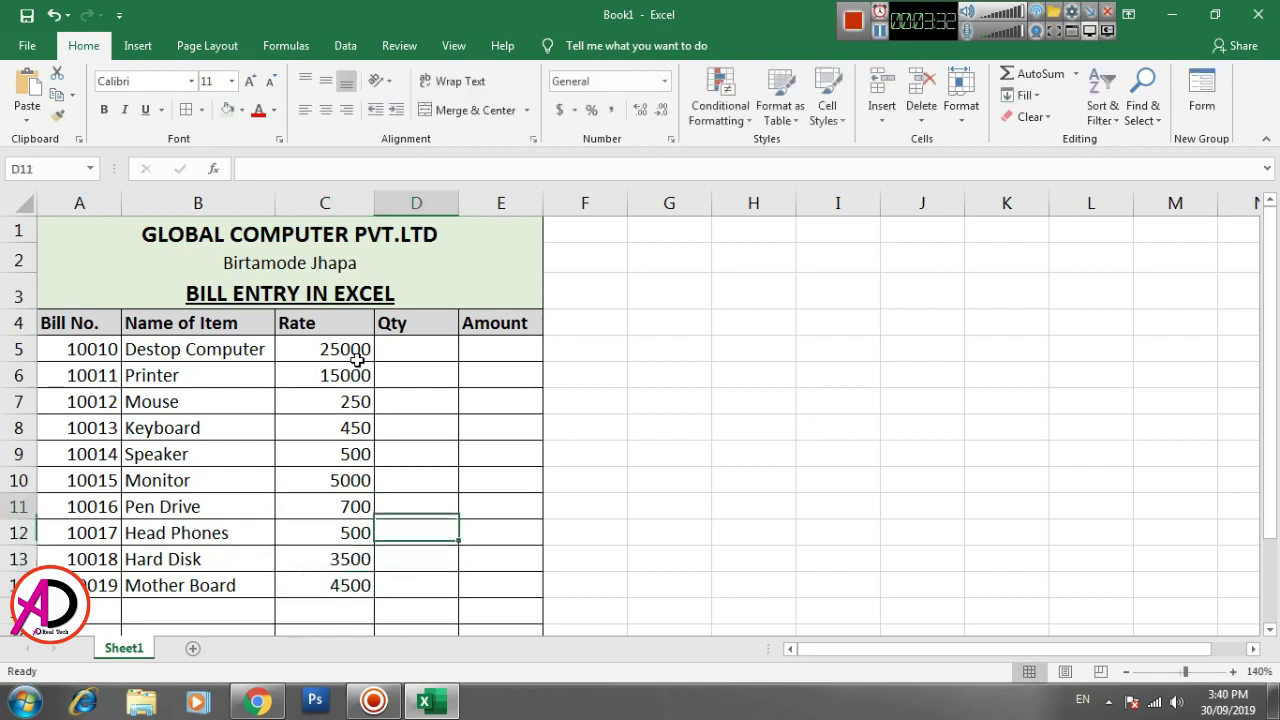
key(Up)
key(Up)
key(Up)
key(Up)
key(Up)
key(Up)
key(Up)
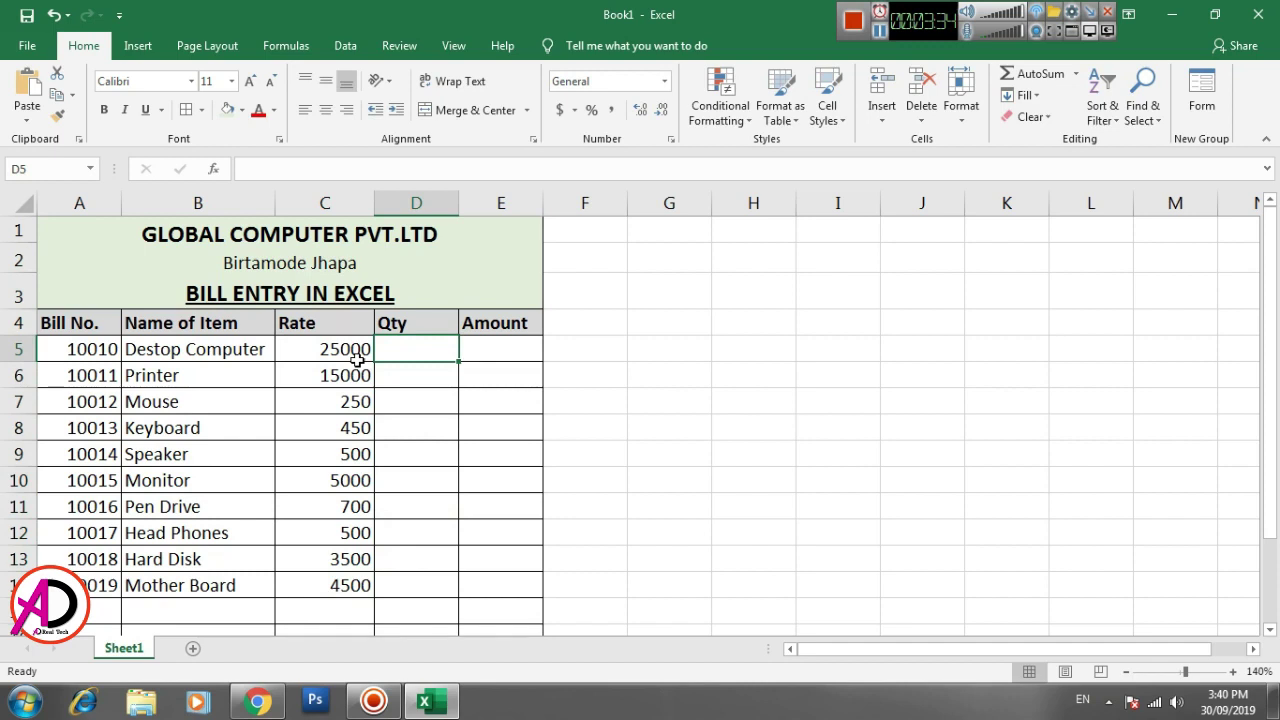
text(10)
key(Return)
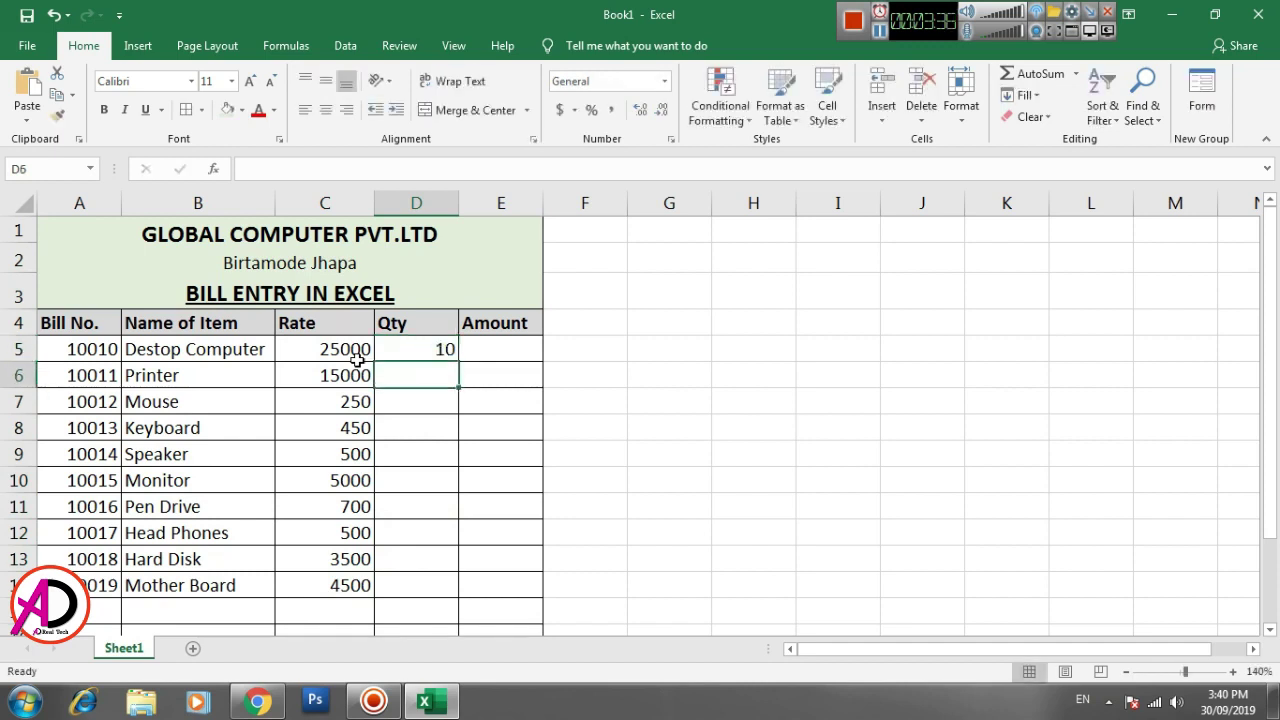
text(5)
key(Return)
text(200)
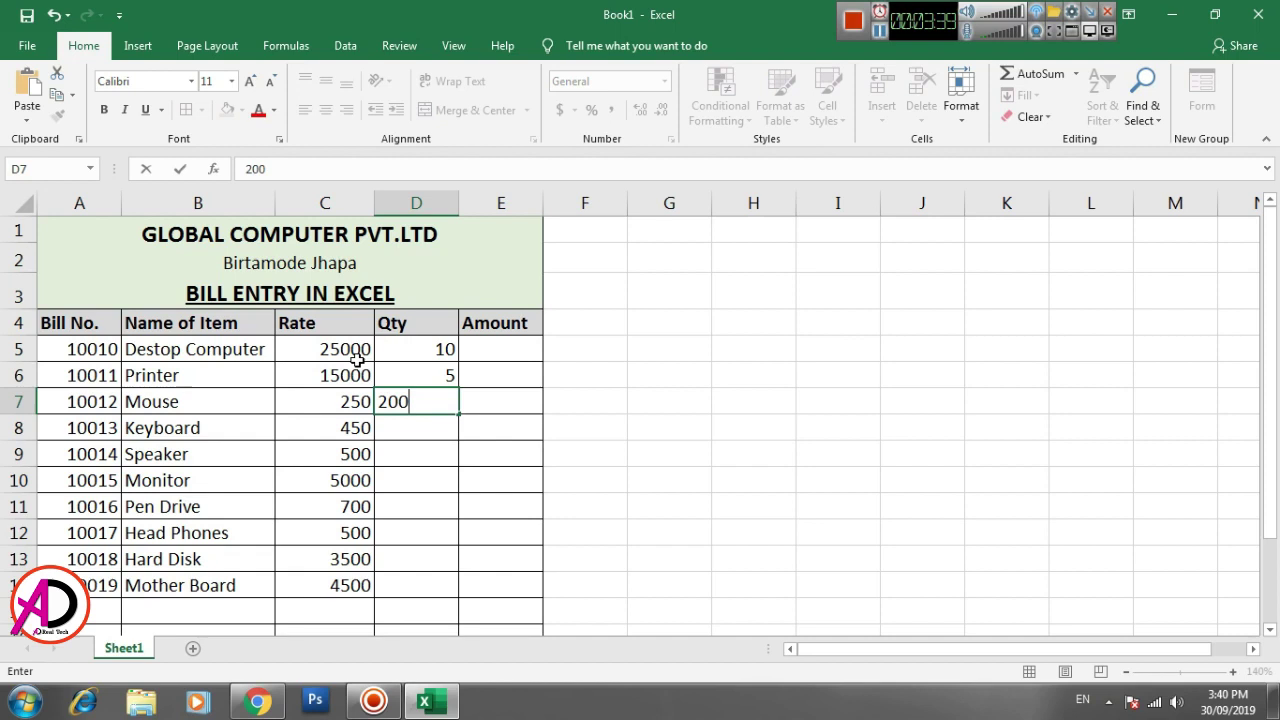
key(Return)
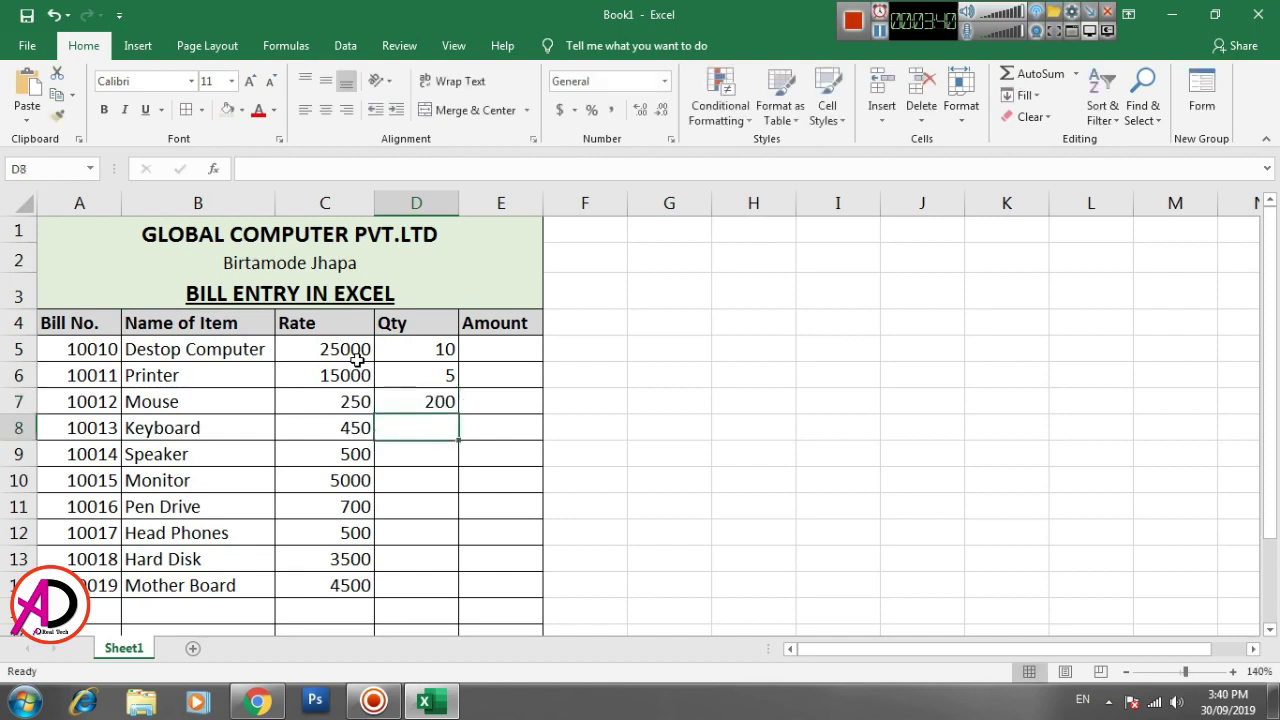
text(300)
key(Return)
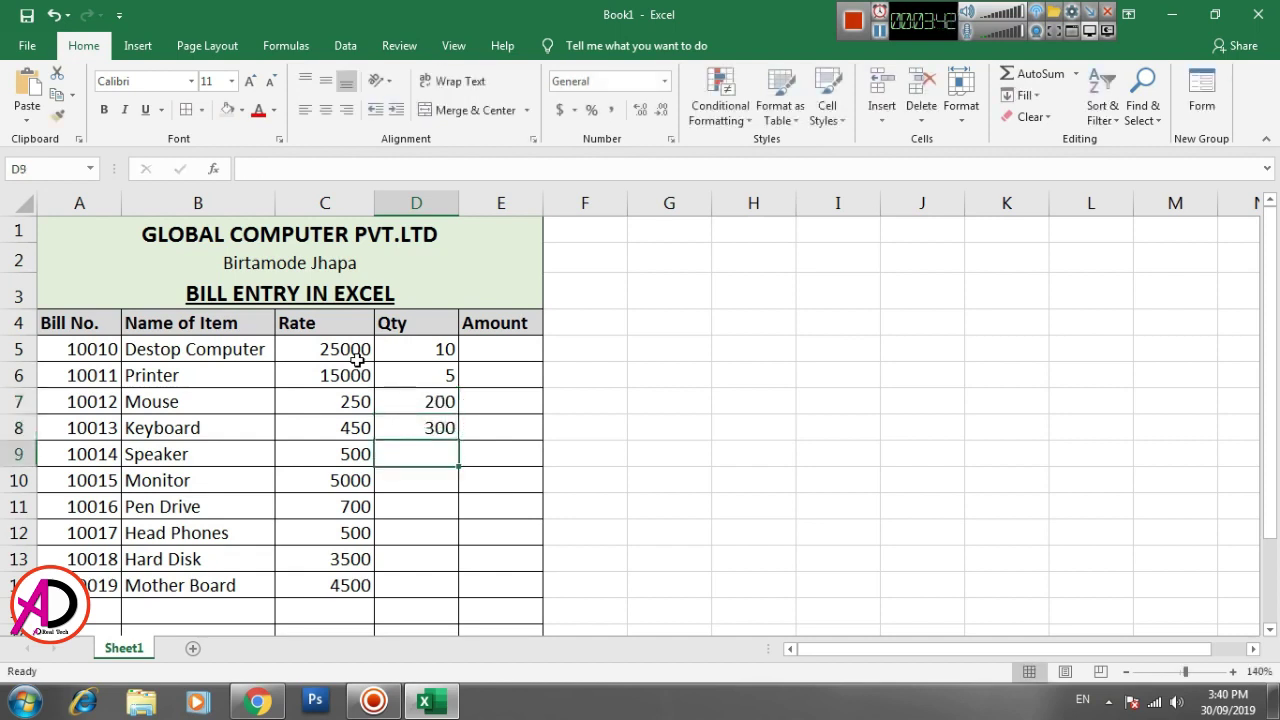
text(50)
key(Return)
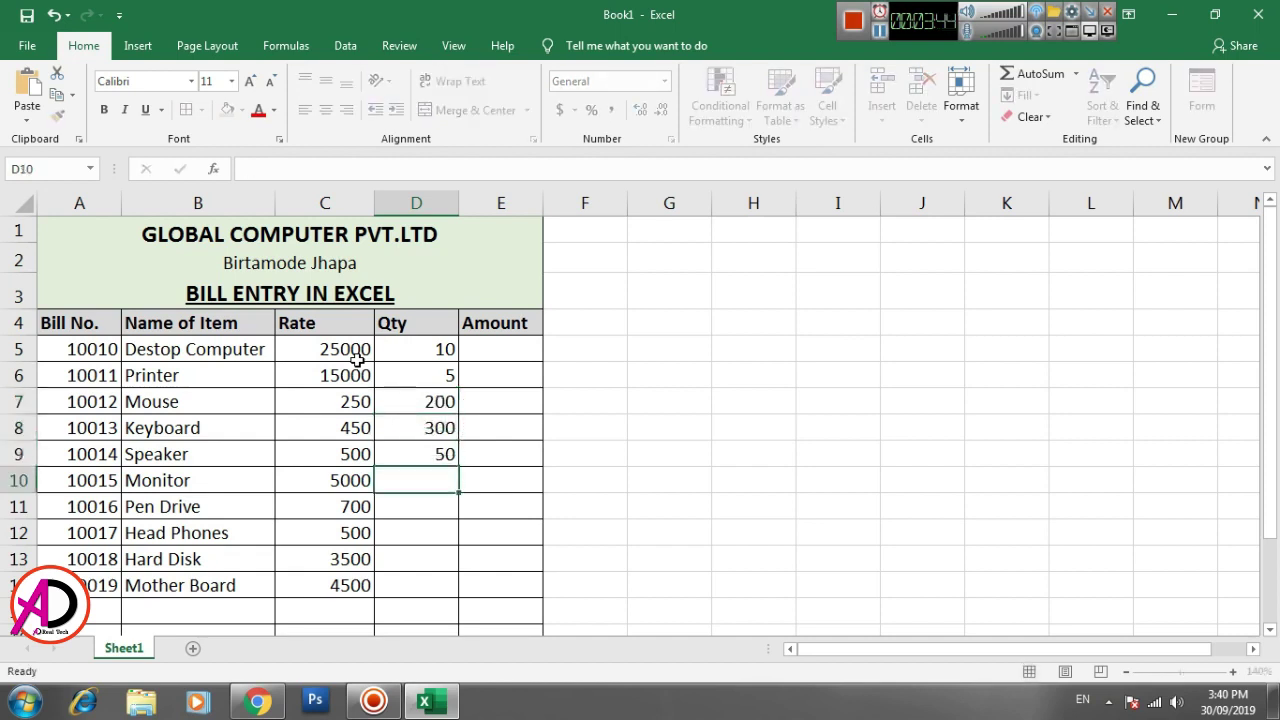
Enter quantities 15, 25, 45, 75 and 65 for Monitor through Mother Board.
text(15)
key(Return)
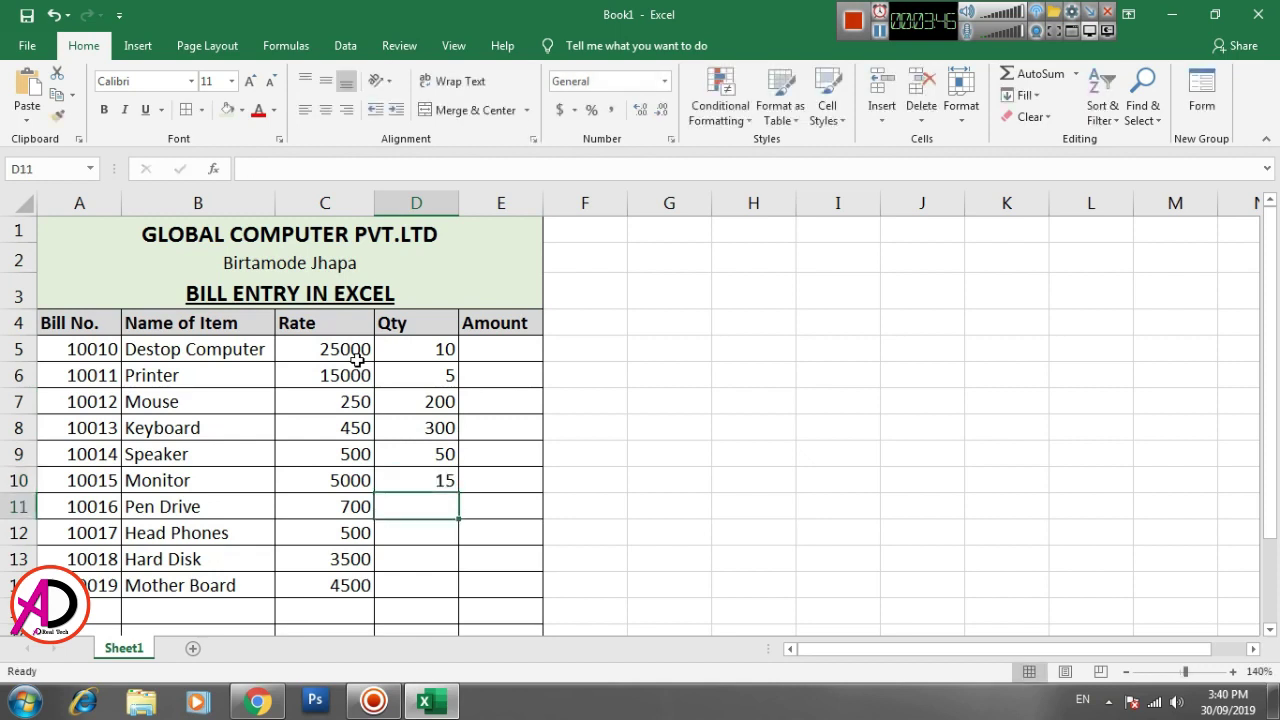
text(25)
key(Return)
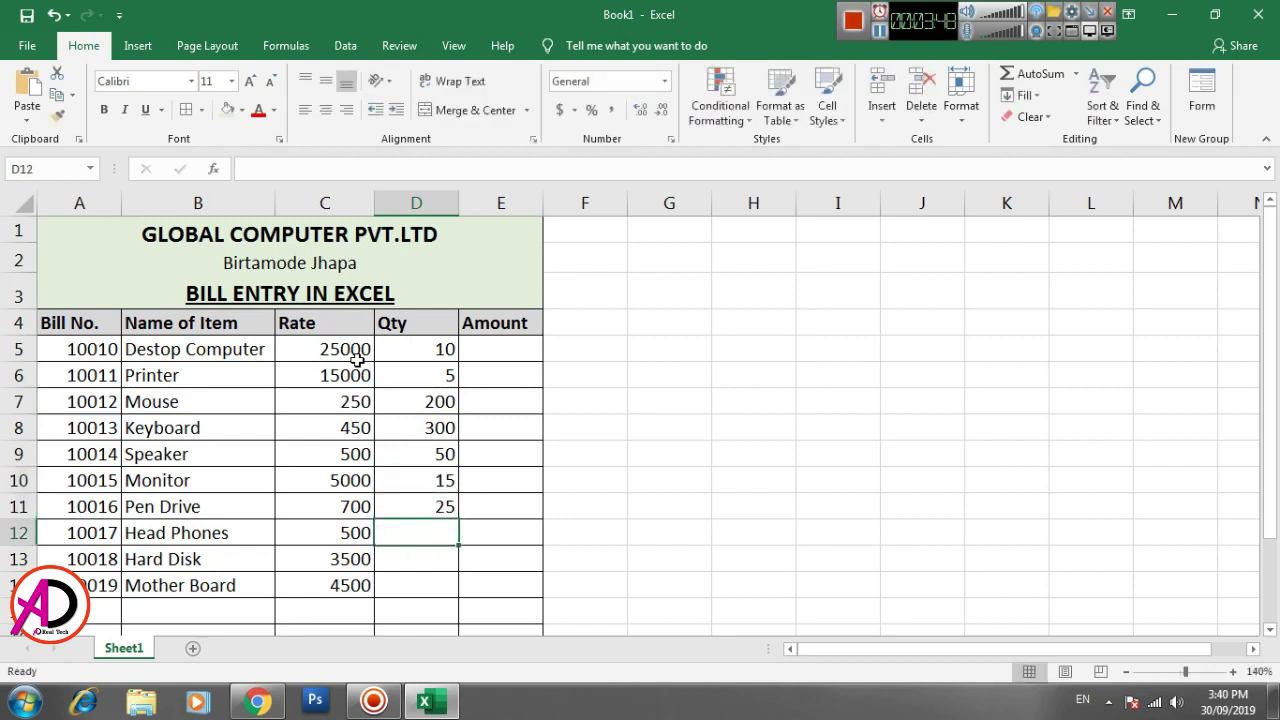
text(45)
key(Return)
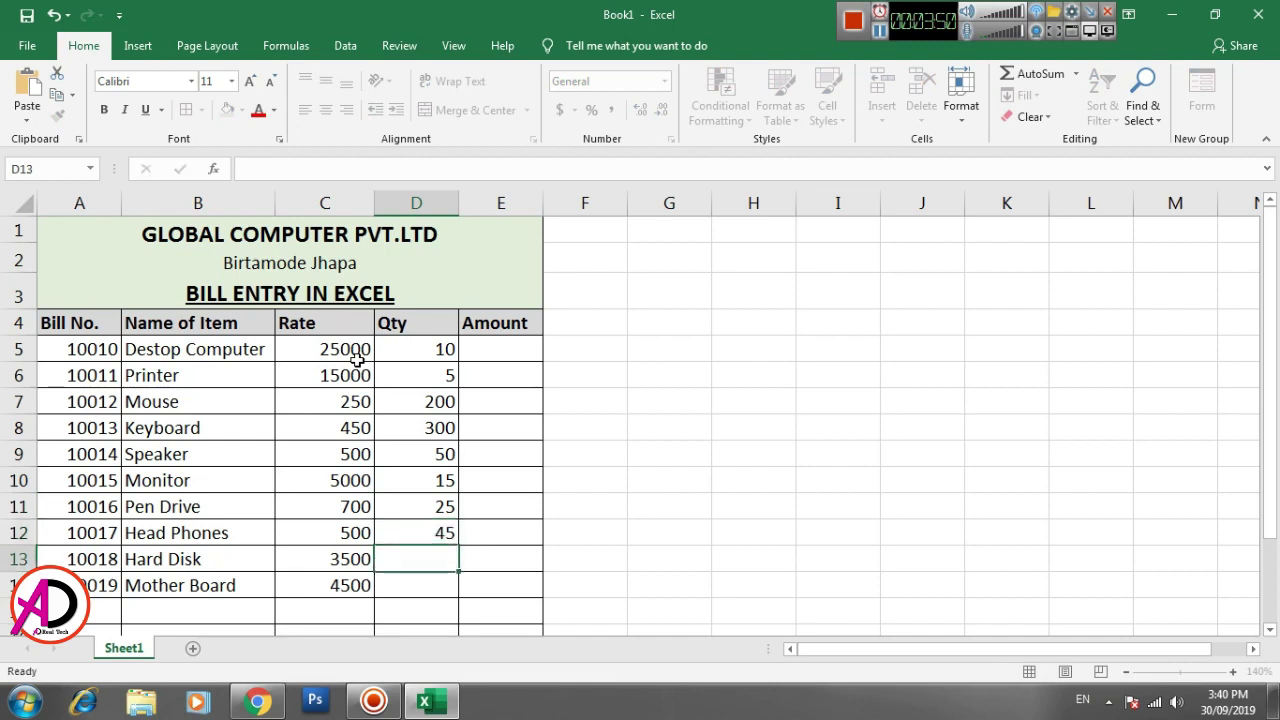
text(4)
key(Return)
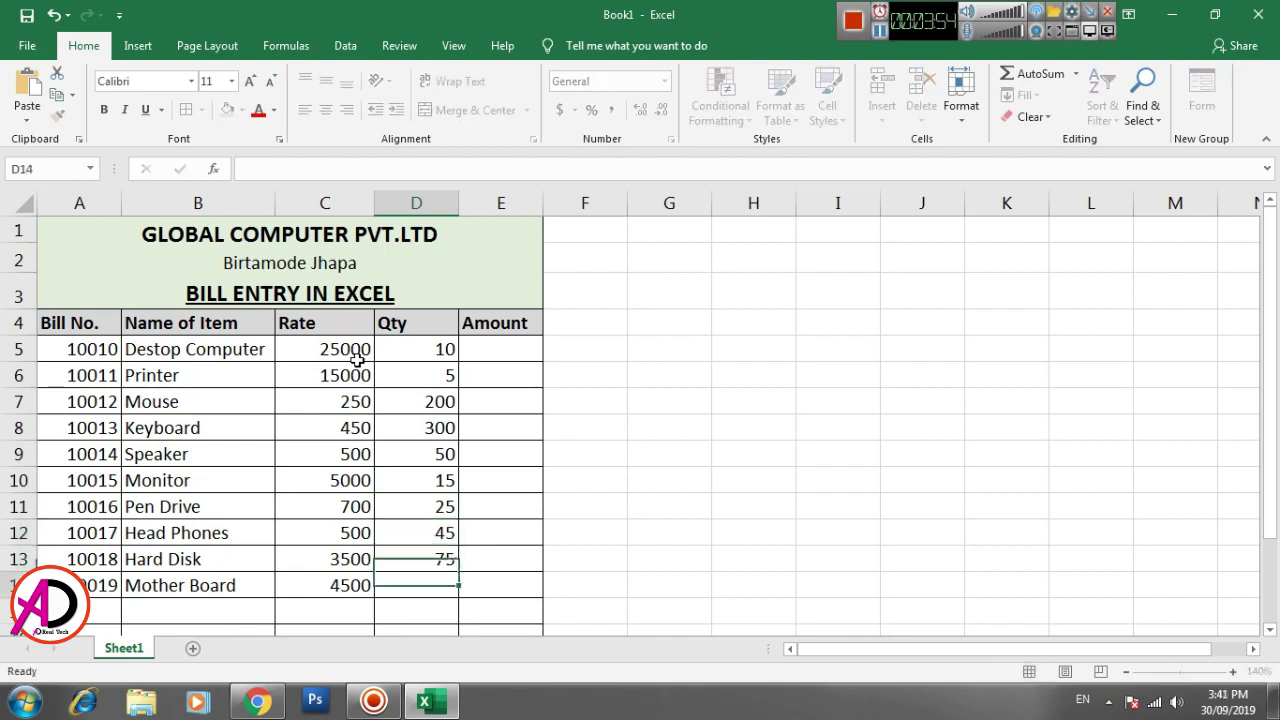
text(6)
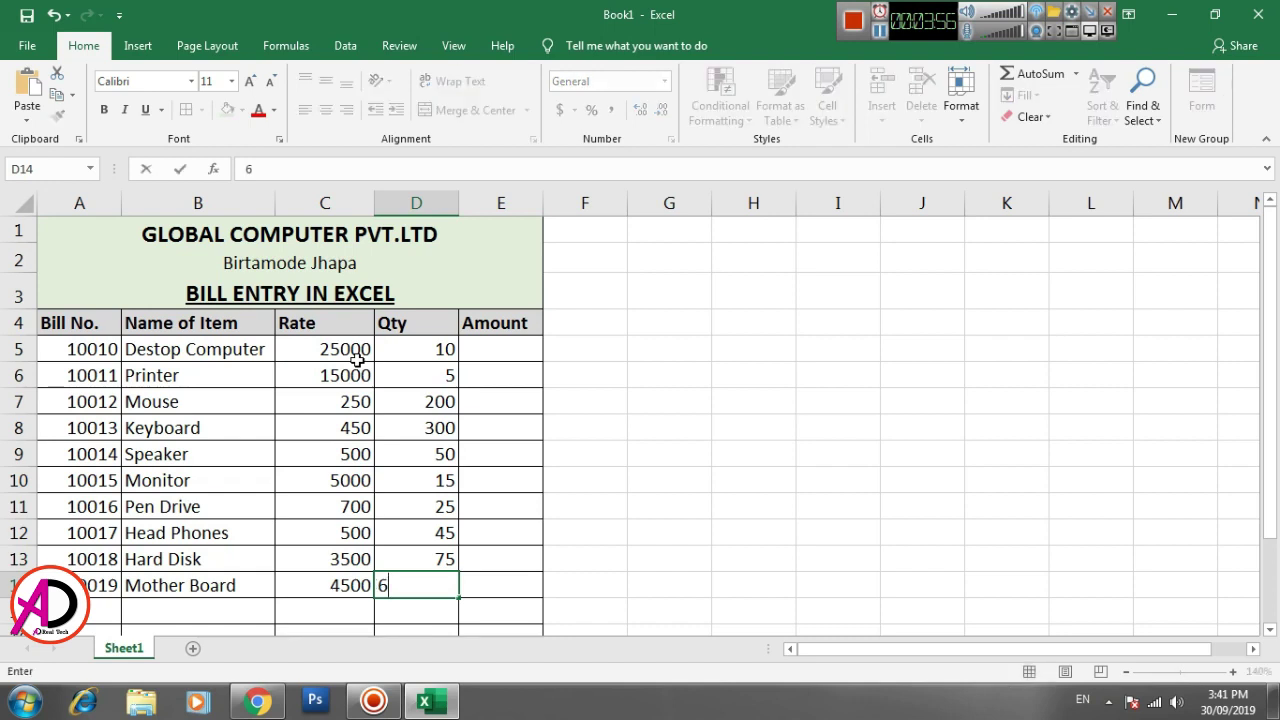
text(5)
key(Return)
scroll(385, 422, down, 1)
scroll(385, 422, down, 2)
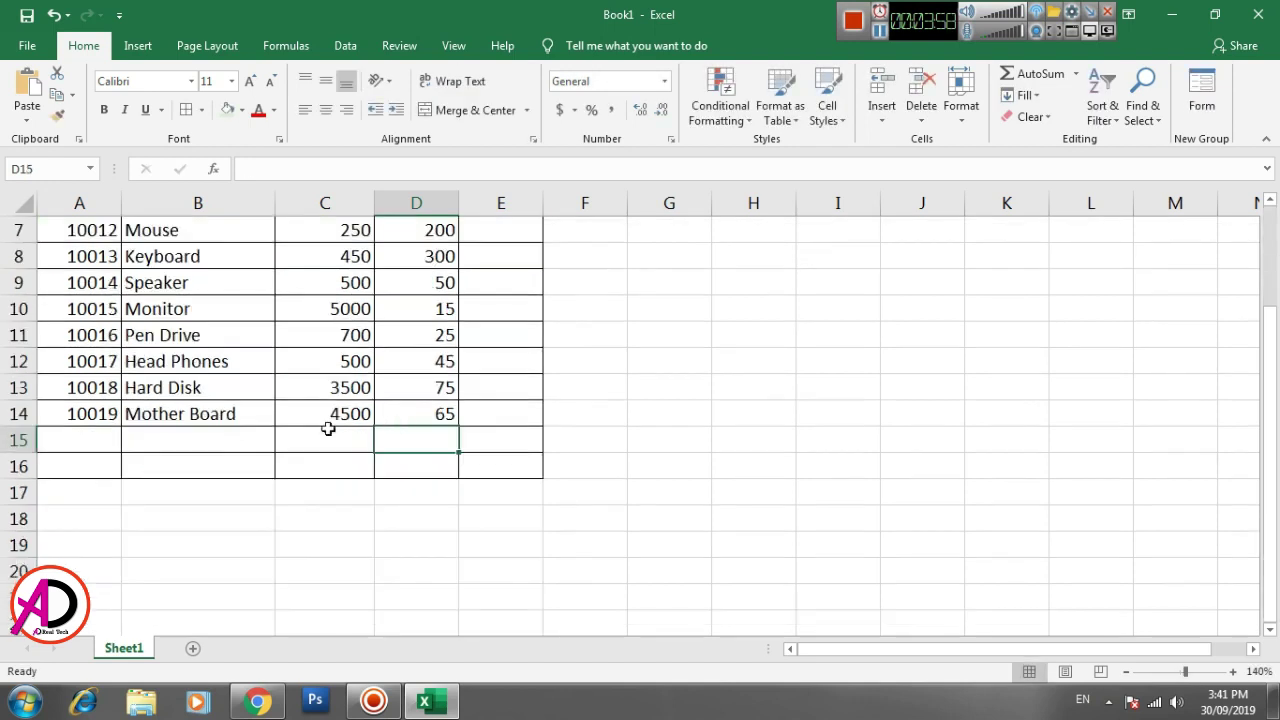
Apply all borders to cells A17:E18 below the table.
drag(63, 486, 521, 520)
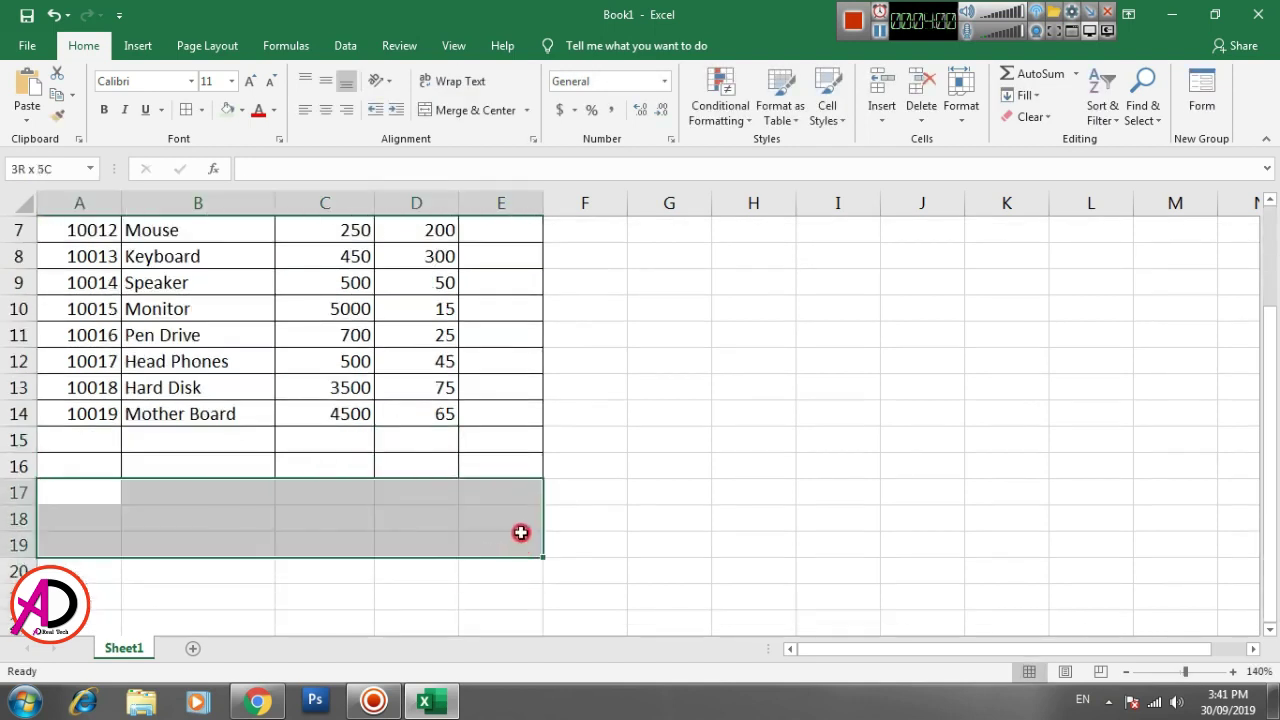
click(186, 109)
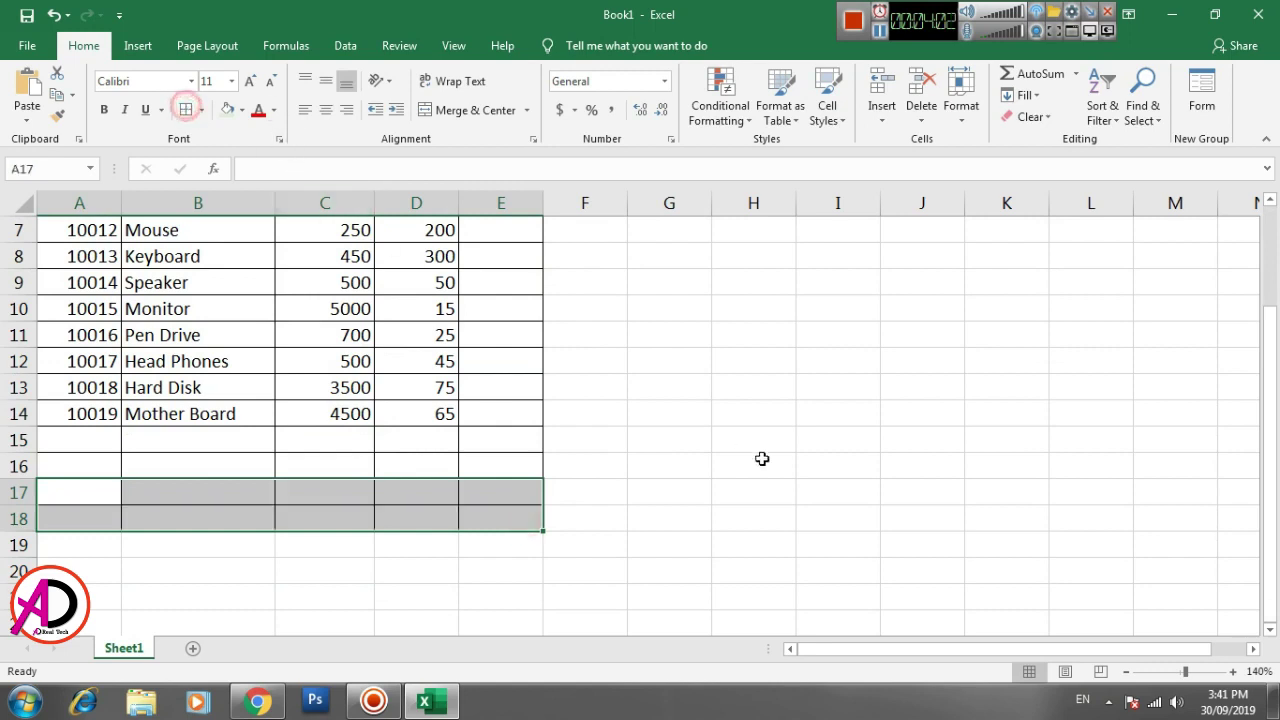
click(760, 460)
Enter =C5*D5 in E5 and fill it down through E14.
scroll(496, 494, up, 2)
click(497, 350)
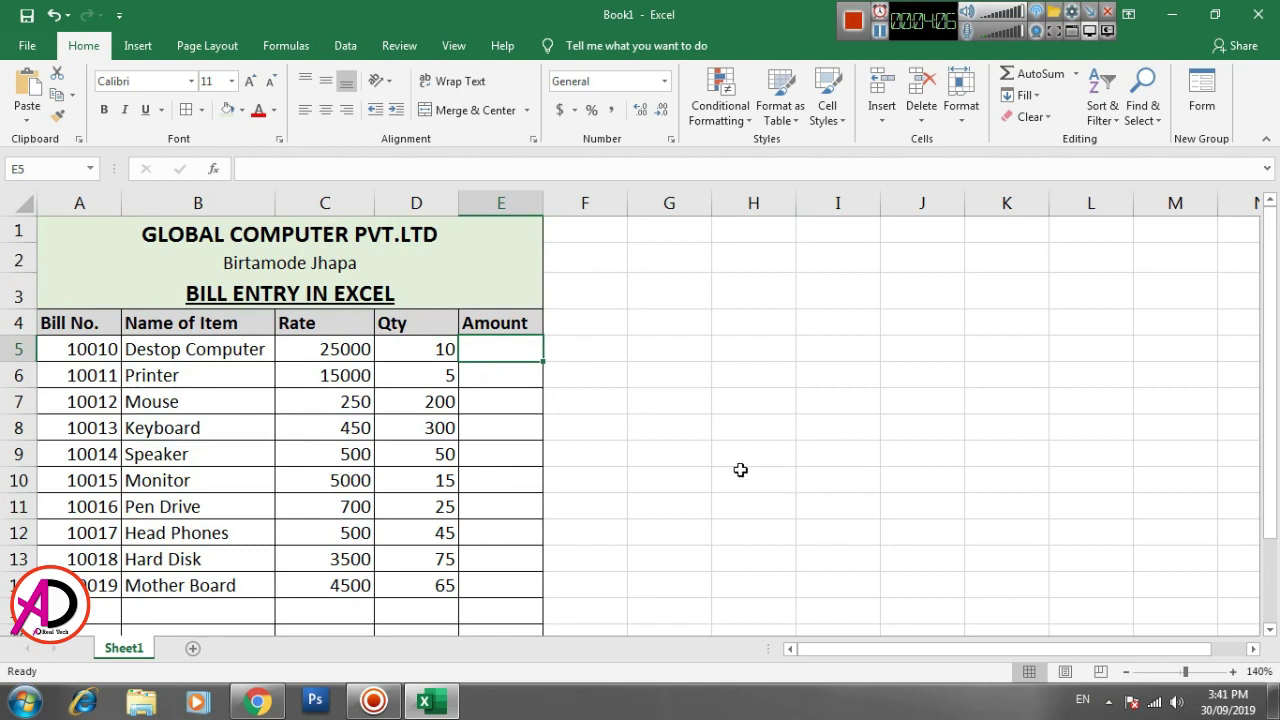
text(=)
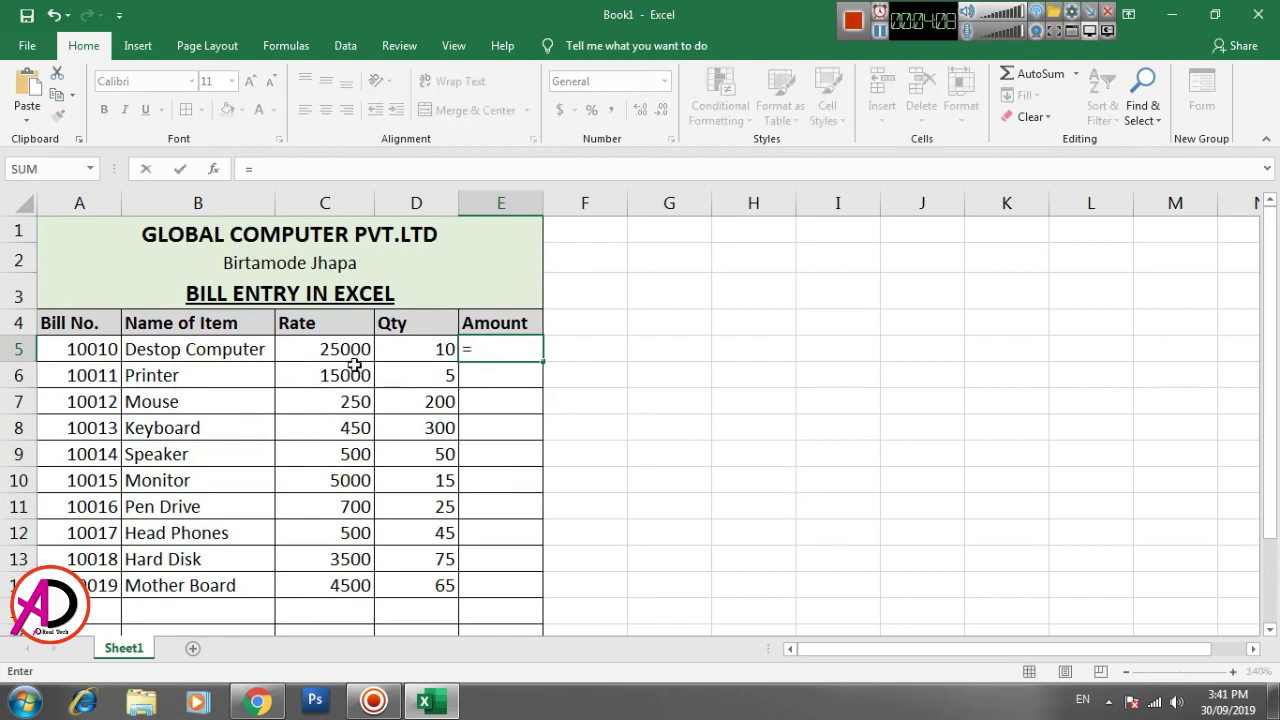
click(328, 350)
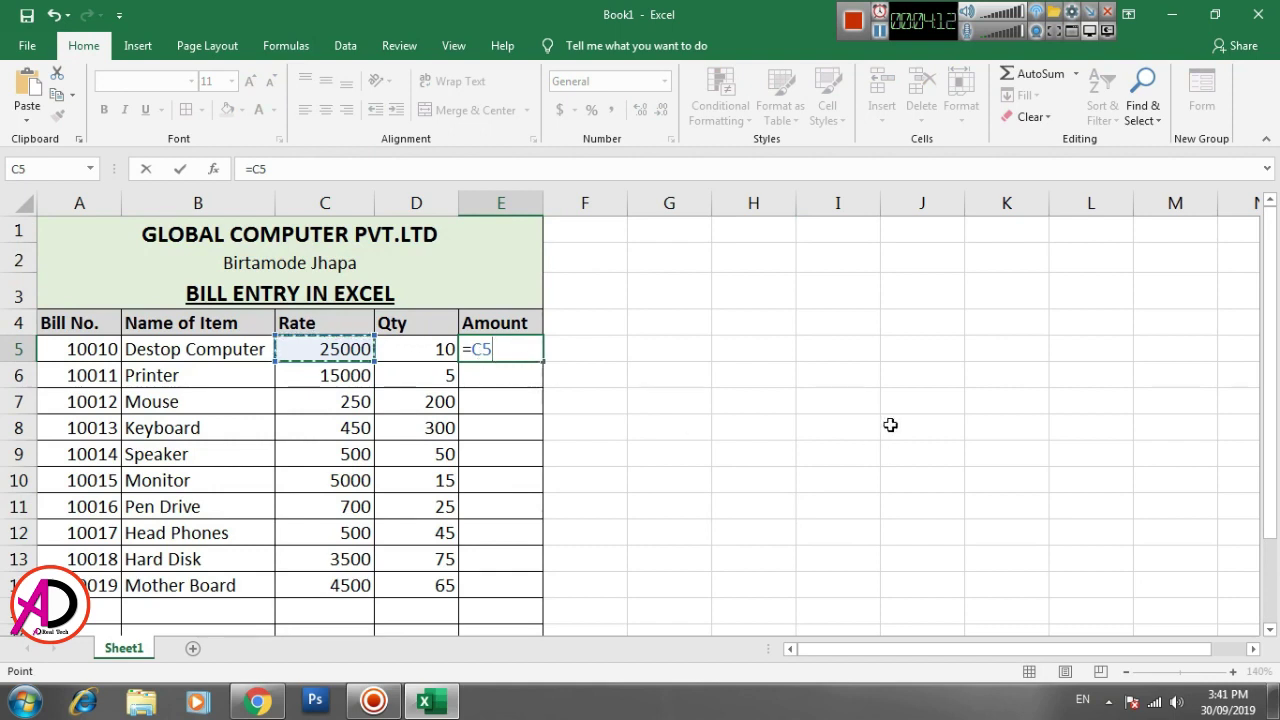
text(*)
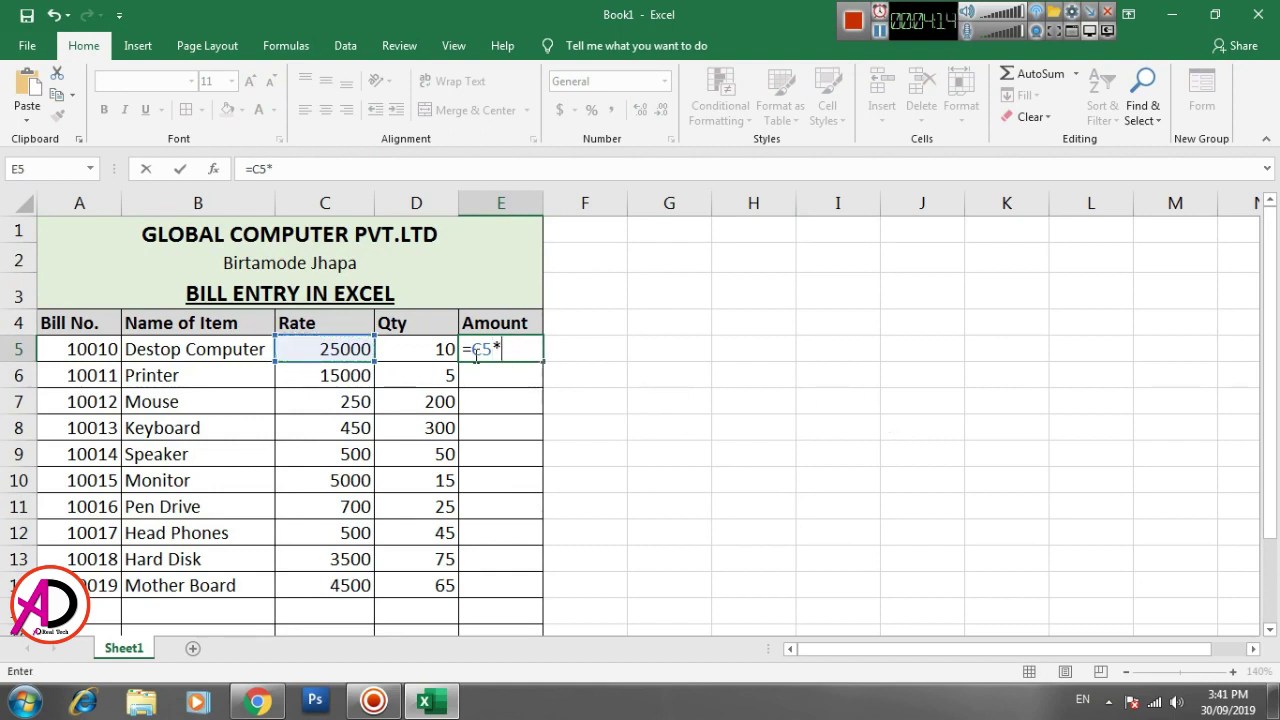
click(438, 348)
key(Return)
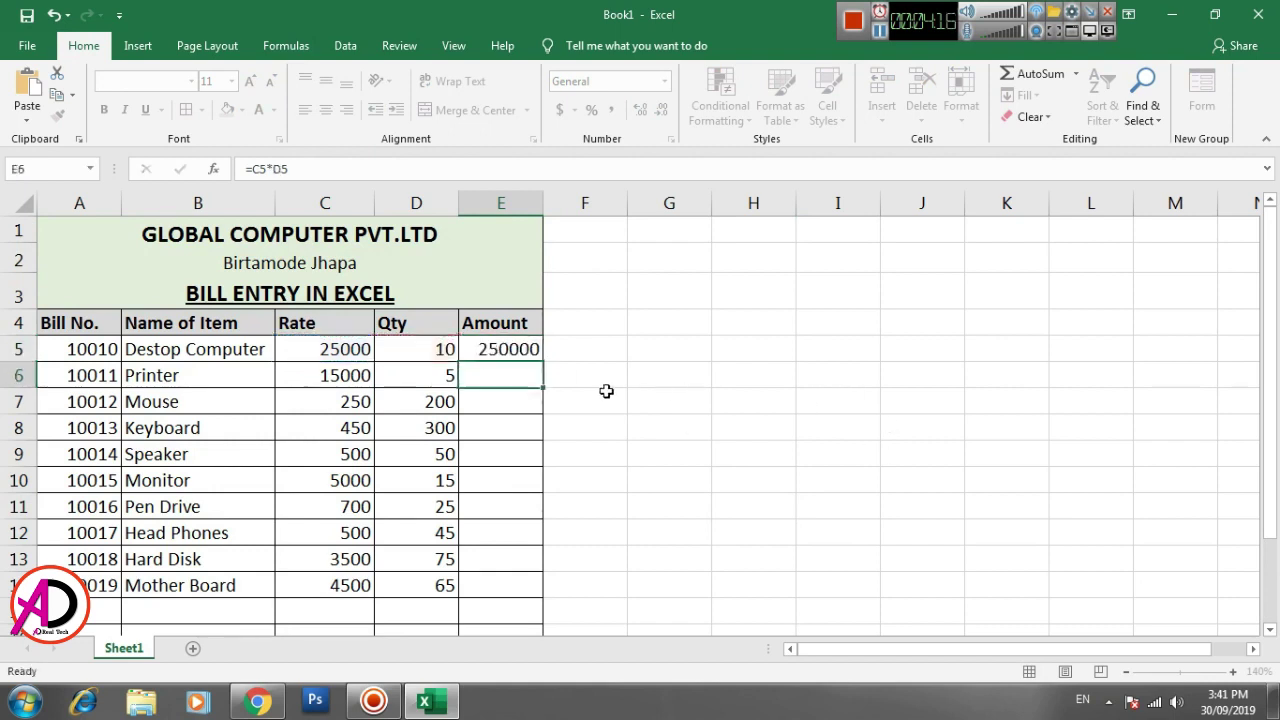
click(517, 350)
drag(543, 361, 511, 594)
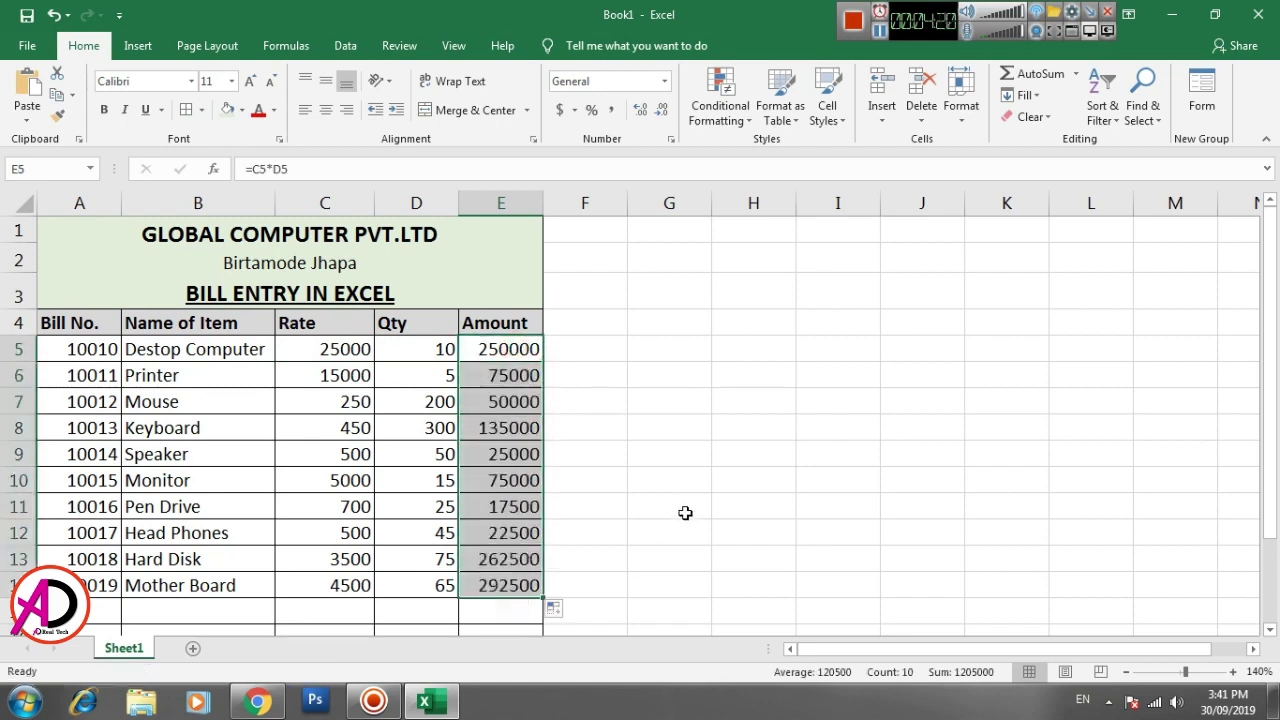
click(685, 513)
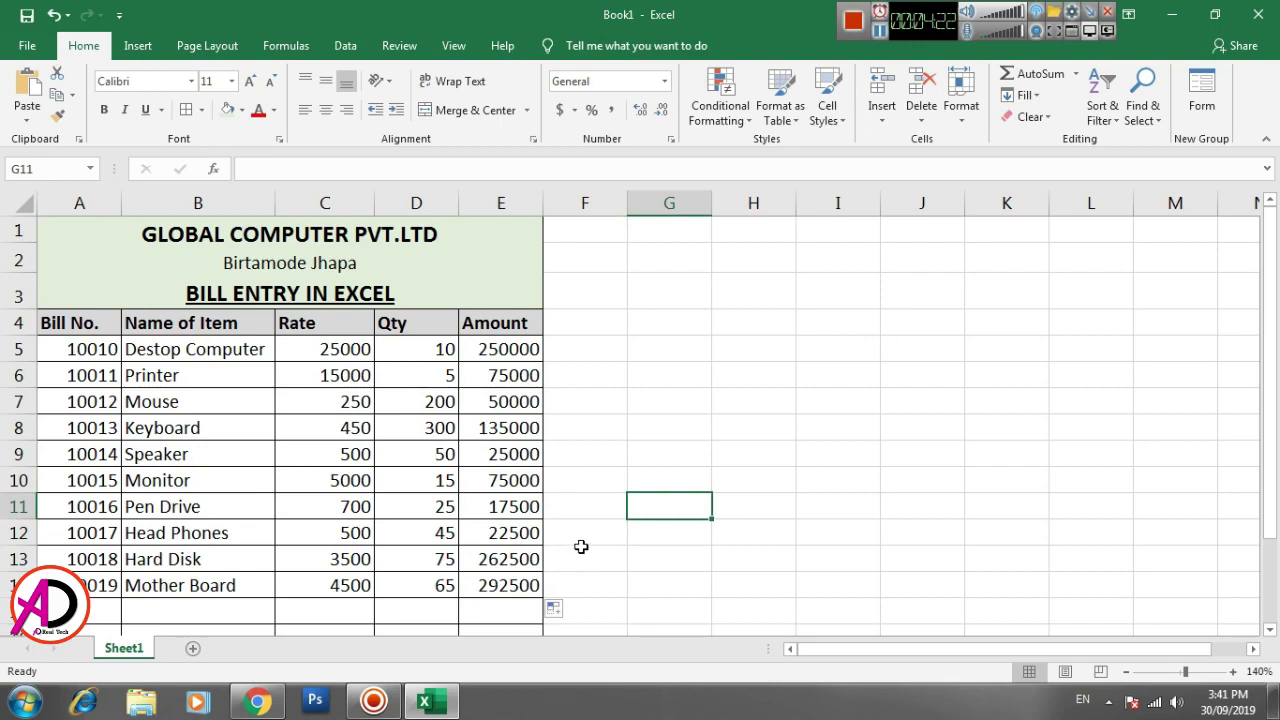
Enter Total, Discount 5%, Sub toal and Vat labels in column C, autofitting column C.
scroll(581, 546, down, 2)
click(334, 440)
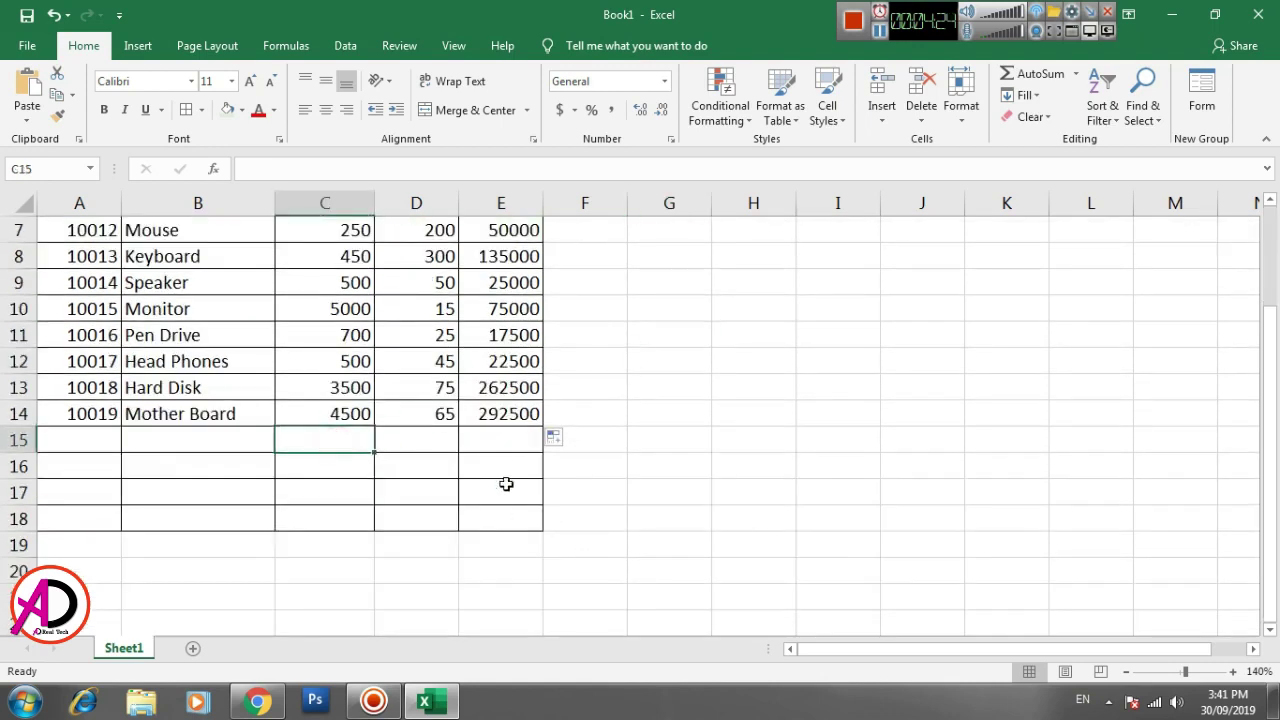
text(Total)
key(Return)
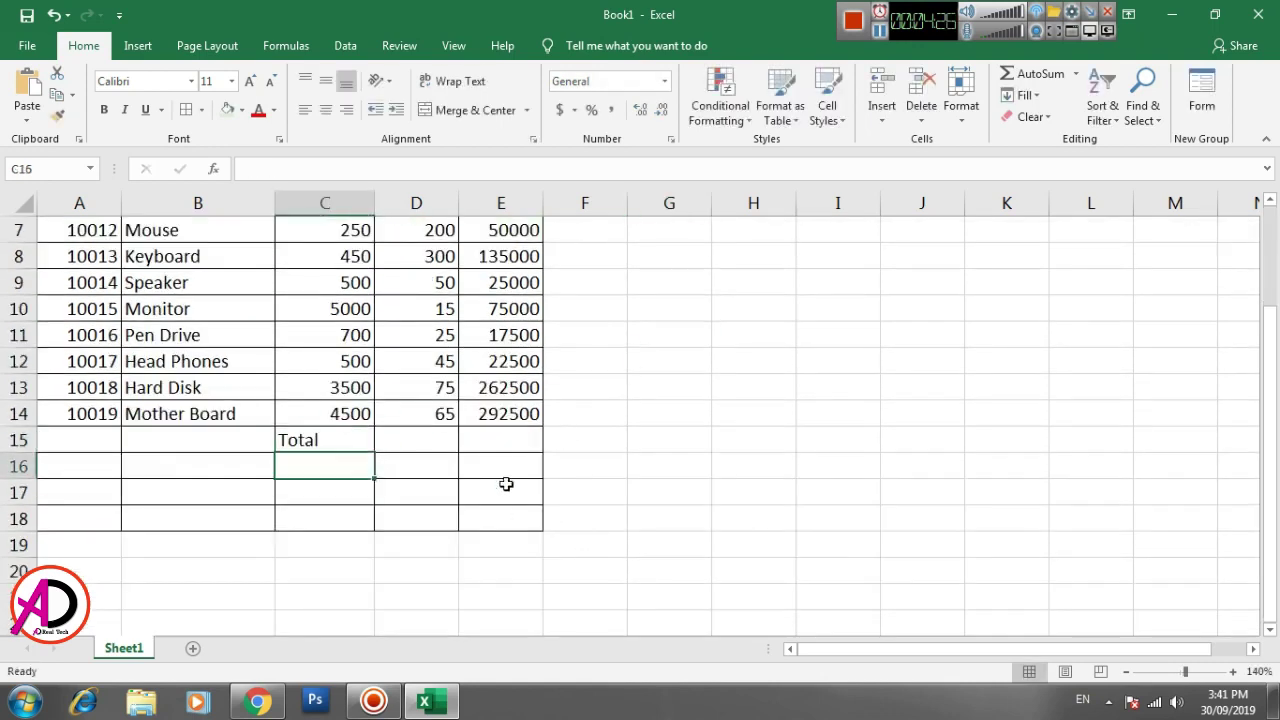
text(Dis)
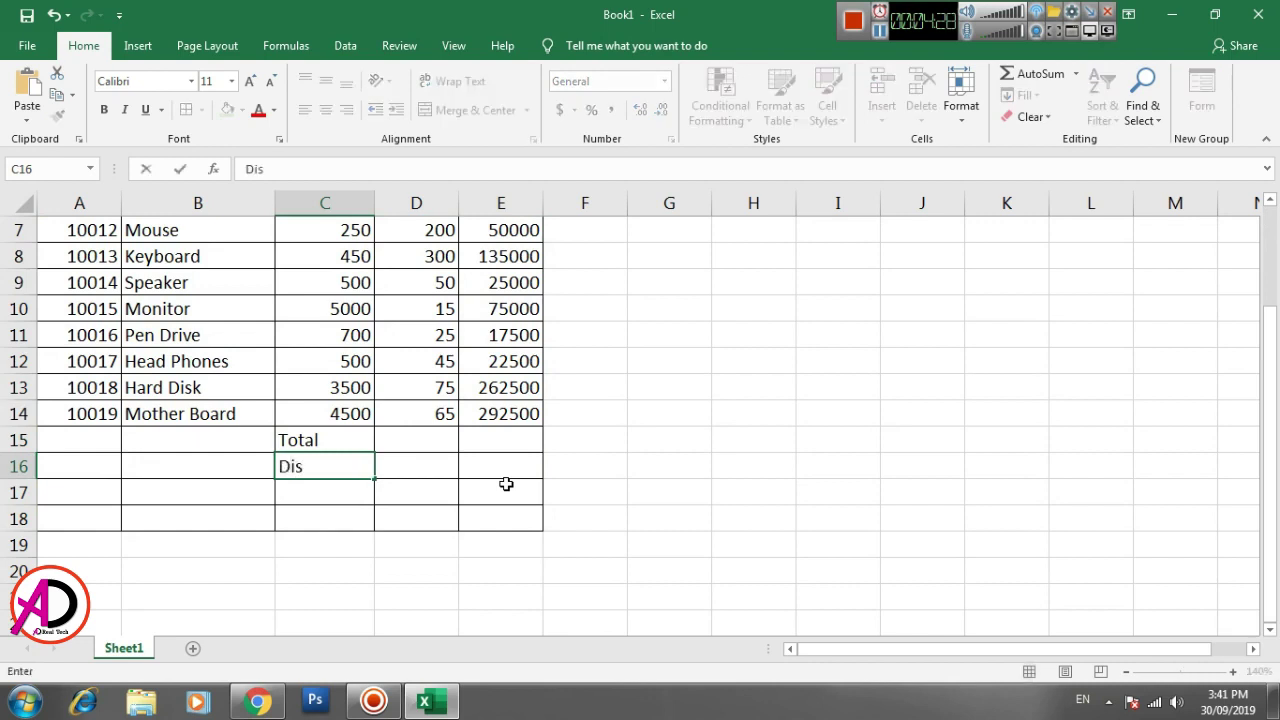
text(count 5)
text(%)
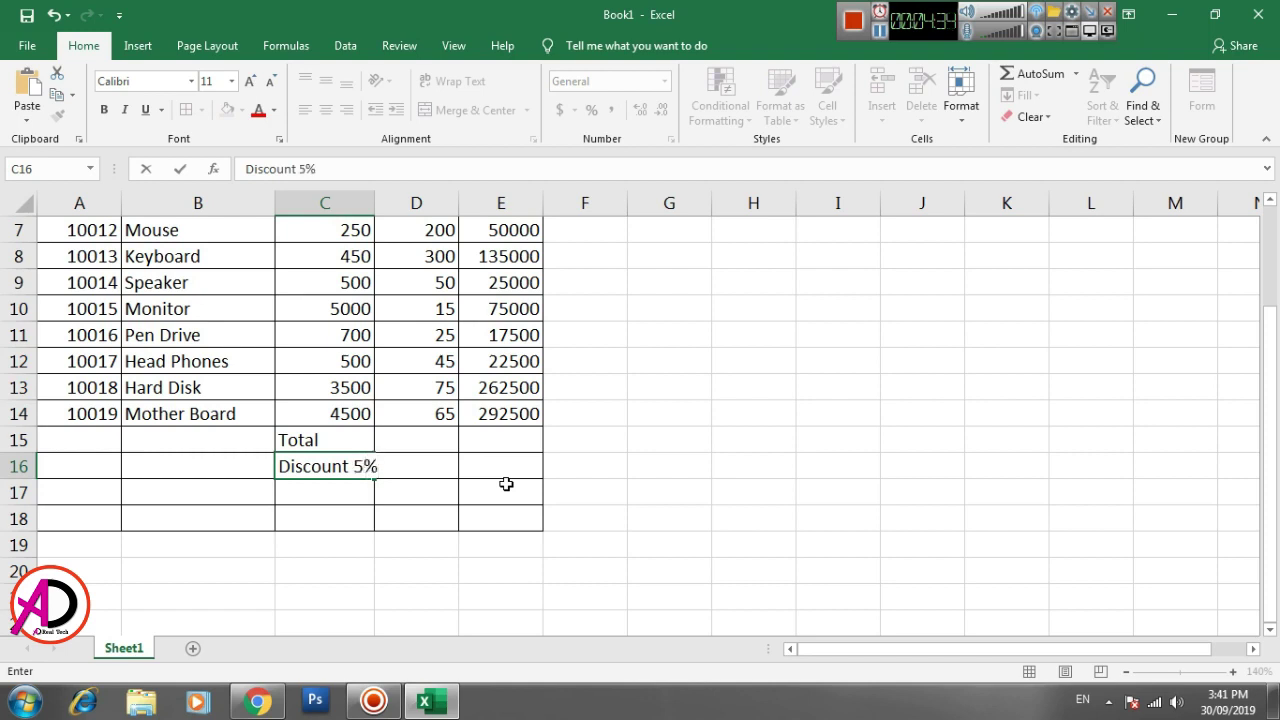
key(Return)
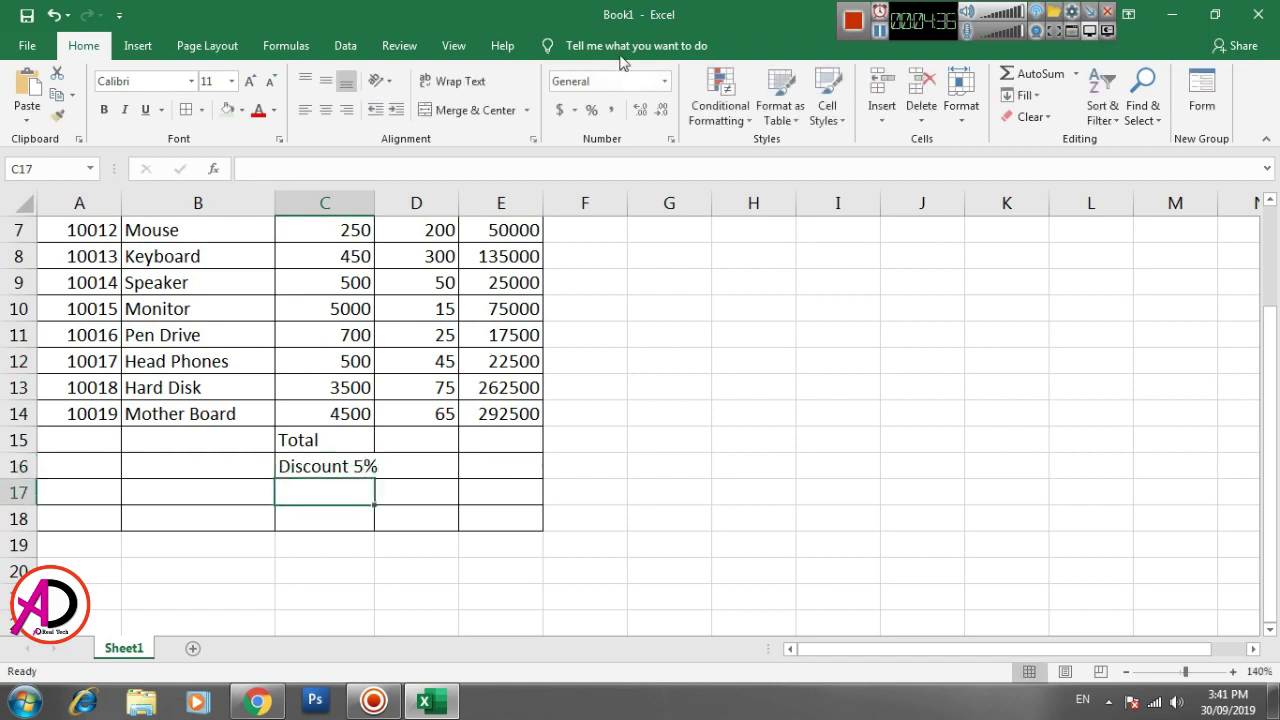
double_click(374, 203)
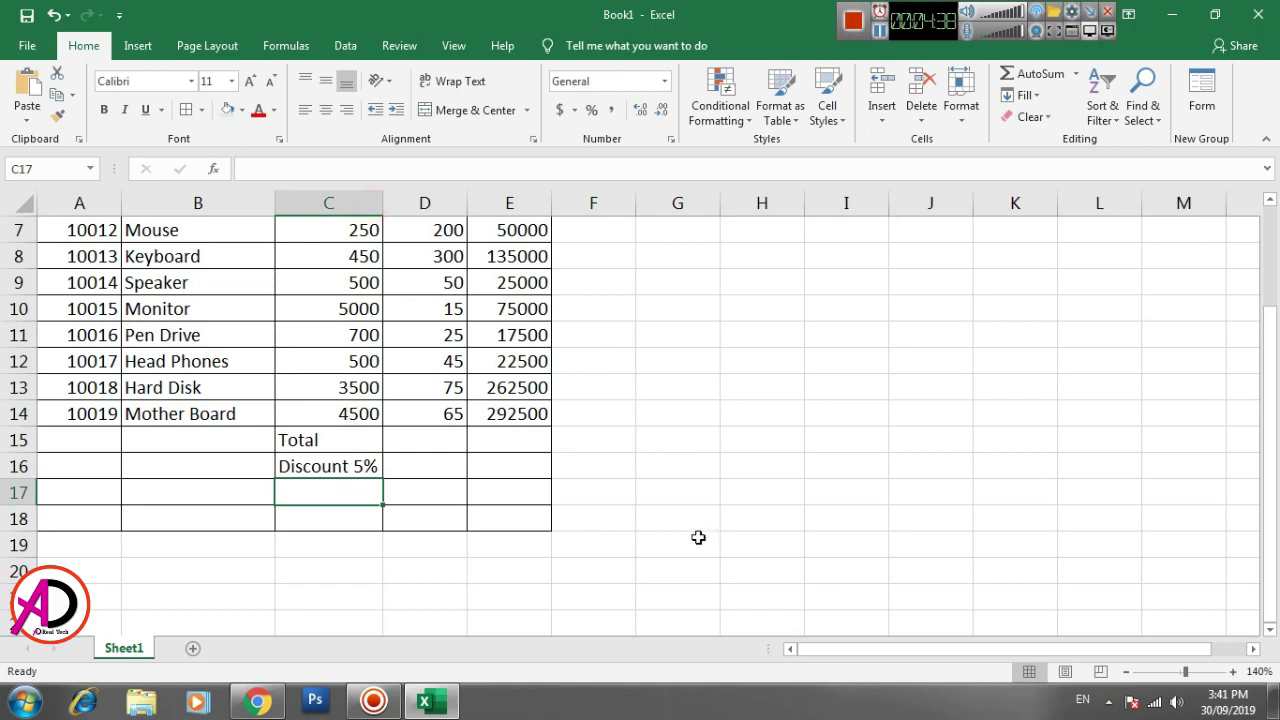
text(Su)
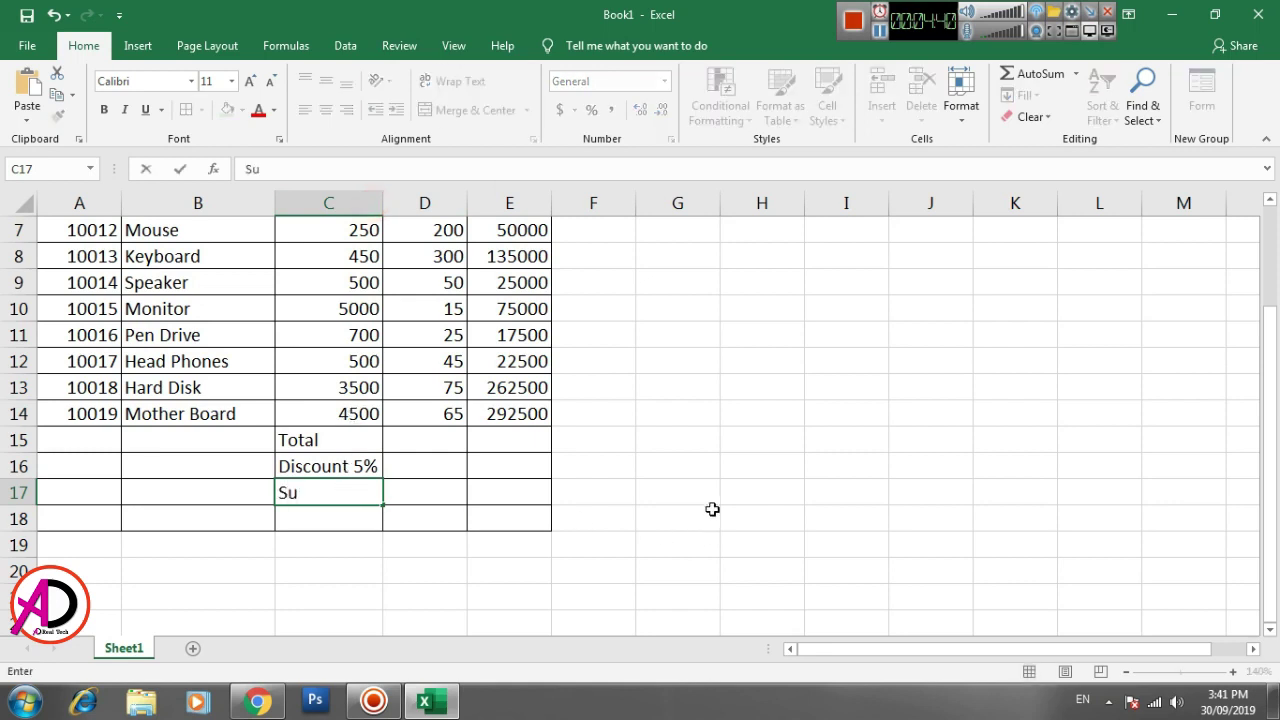
text(b toal)
key(Return)
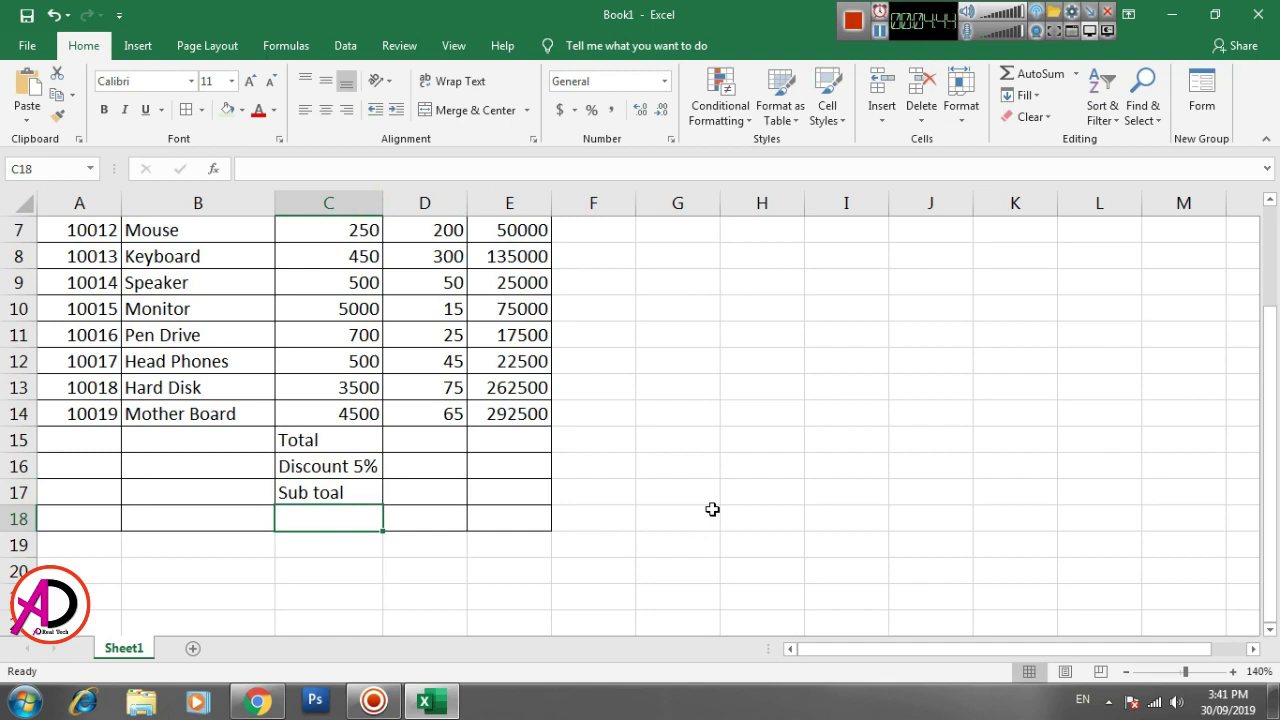
text(Va)
text(t 13%)
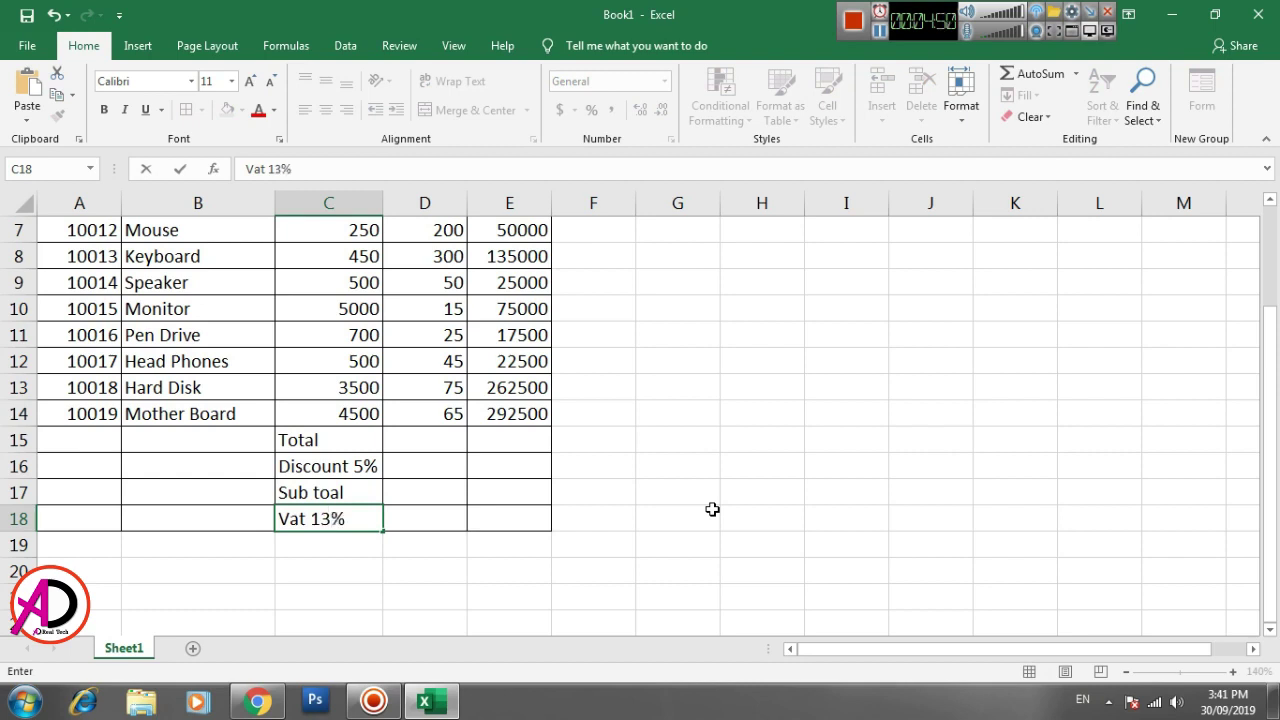
Border row 19 across the table and add the Grand Total label in C19.
drag(57, 545, 475, 545)
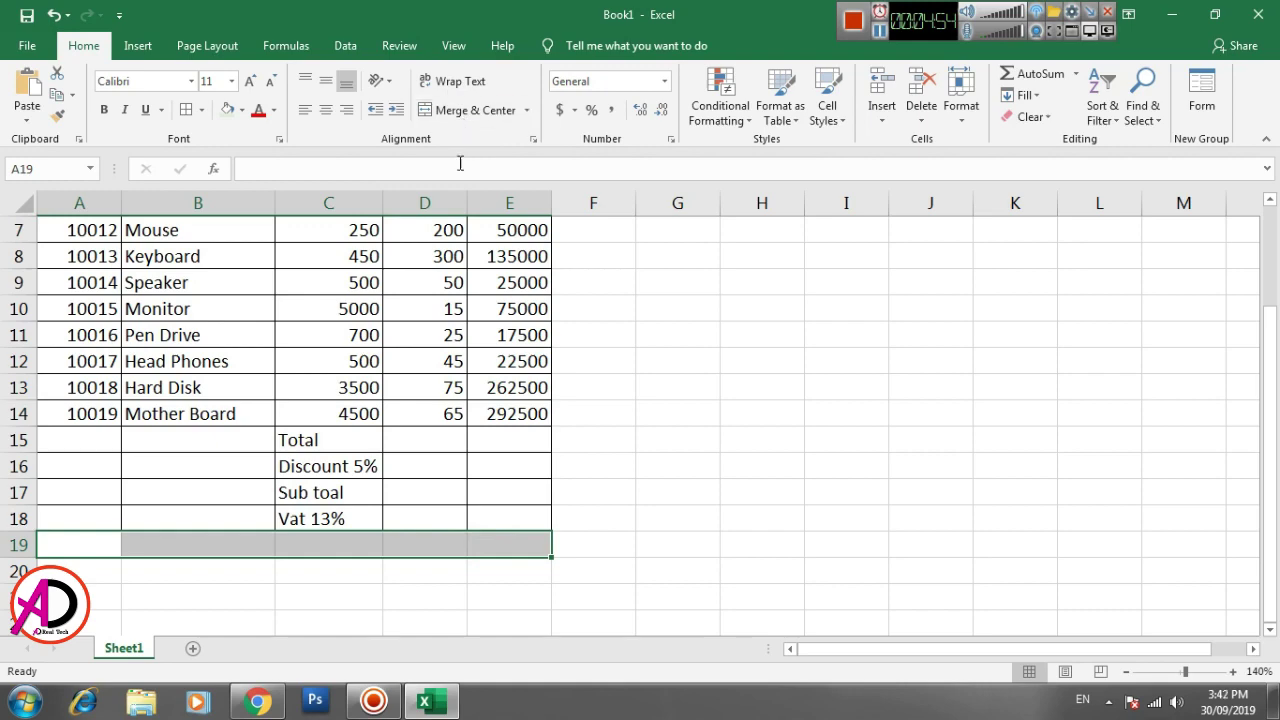
click(185, 112)
click(332, 543)
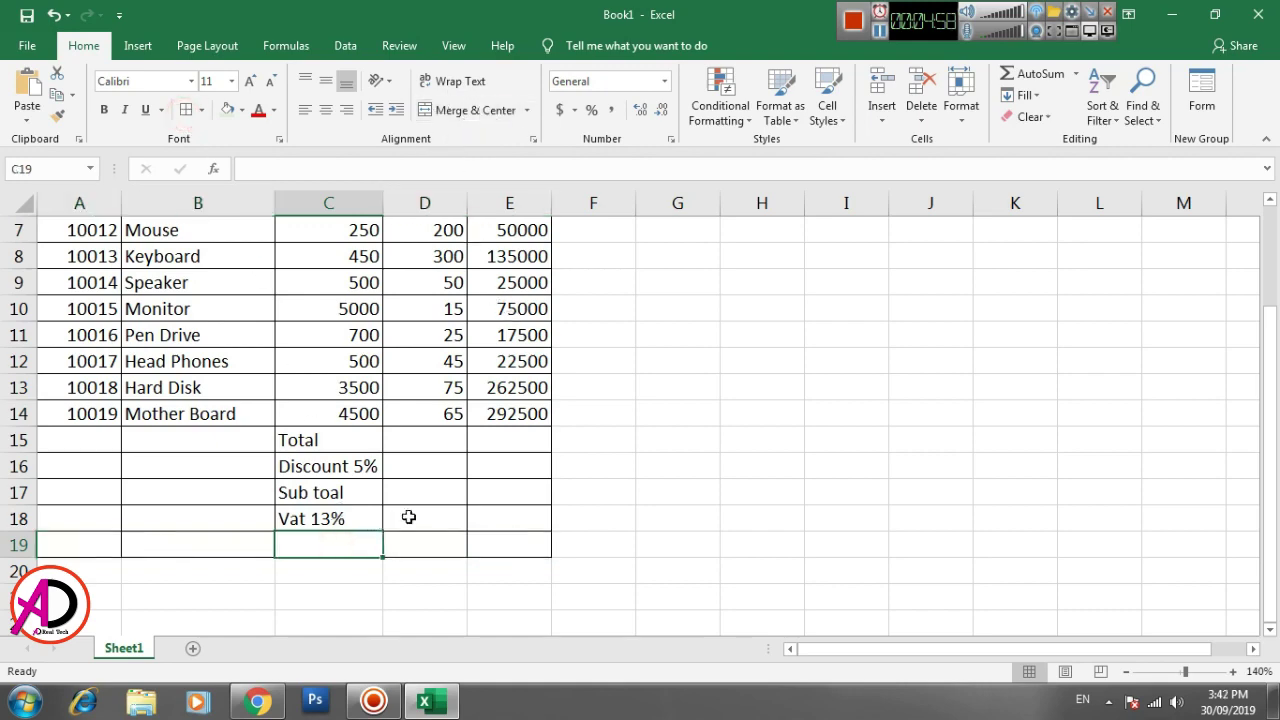
scroll(414, 512, up, 1)
scroll(416, 510, down, 1)
text(Grand T)
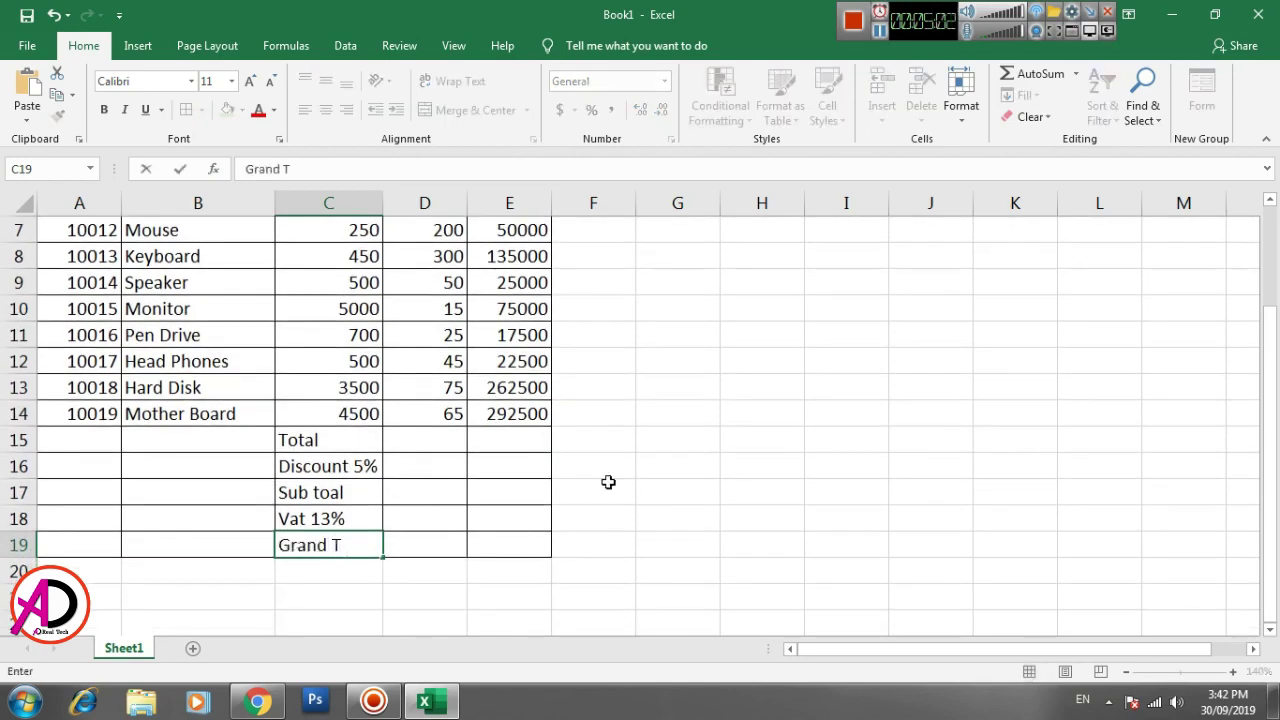
text(otal)
click(746, 525)
Center the header row A4:E4, Bill No. through Amount.
scroll(731, 497, up, 2)
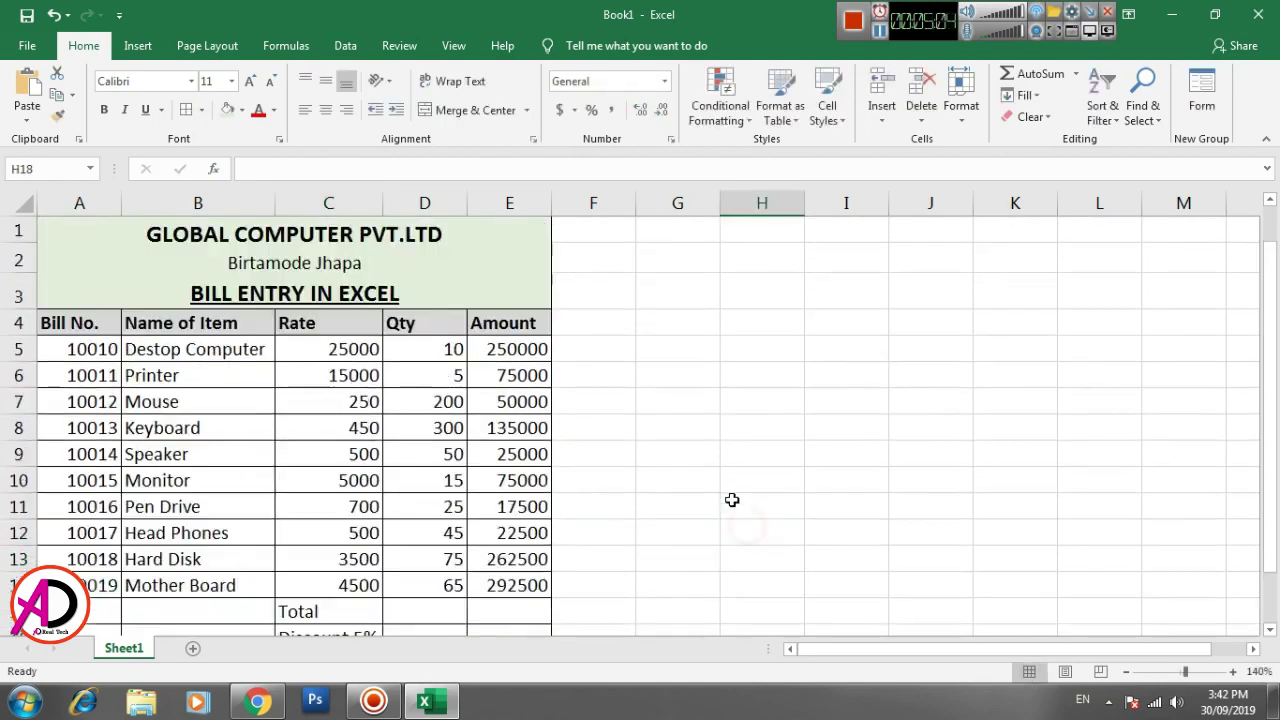
scroll(669, 427, down, 1)
scroll(669, 427, down, 2)
scroll(283, 466, up, 3)
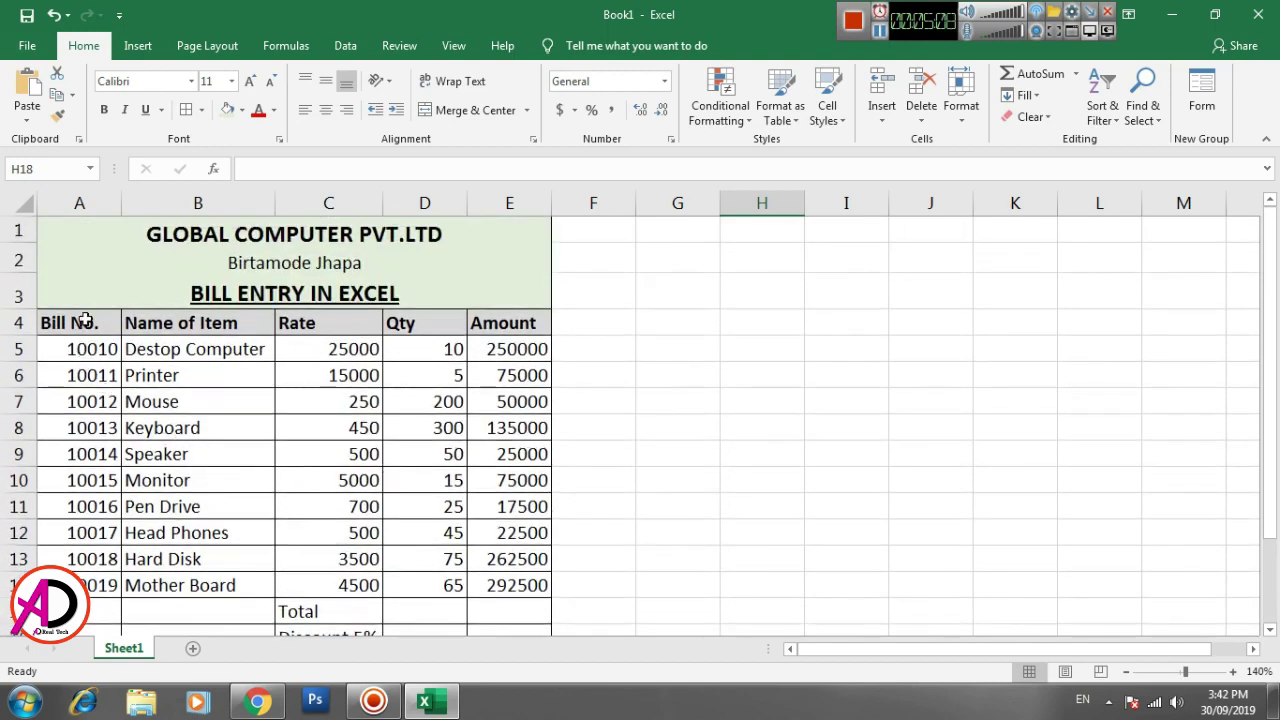
click(172, 326)
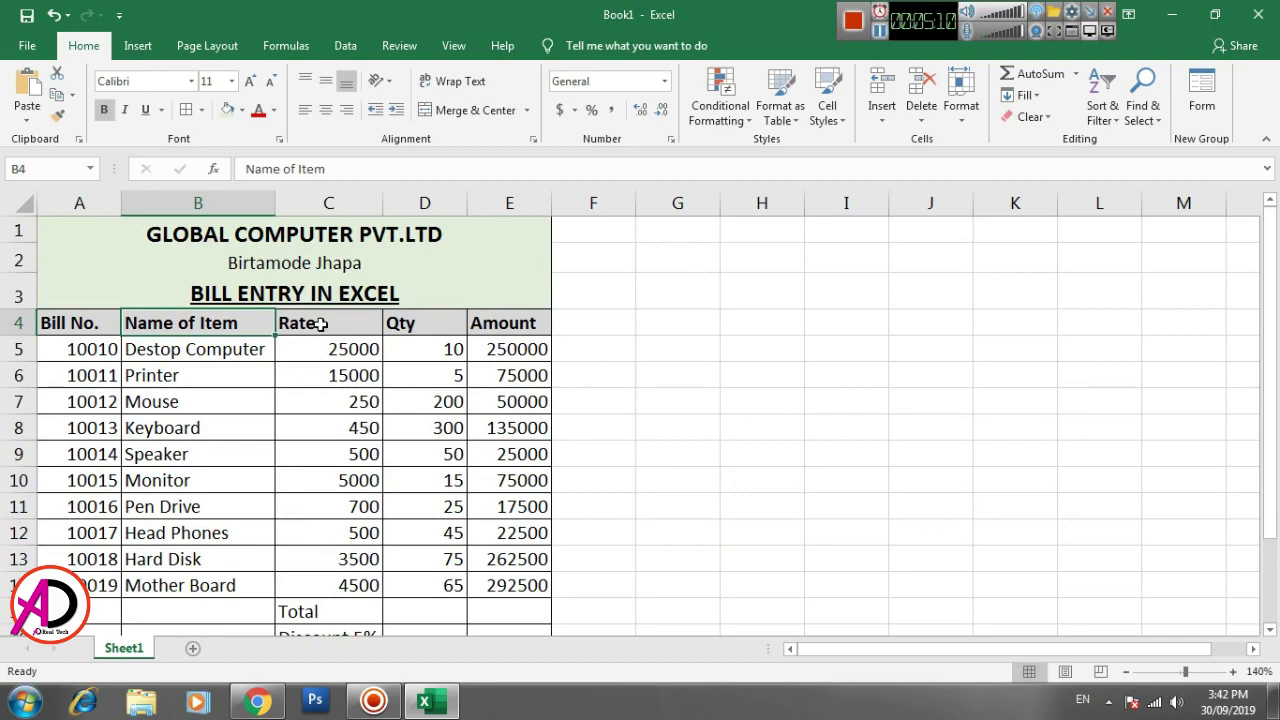
drag(70, 324, 495, 321)
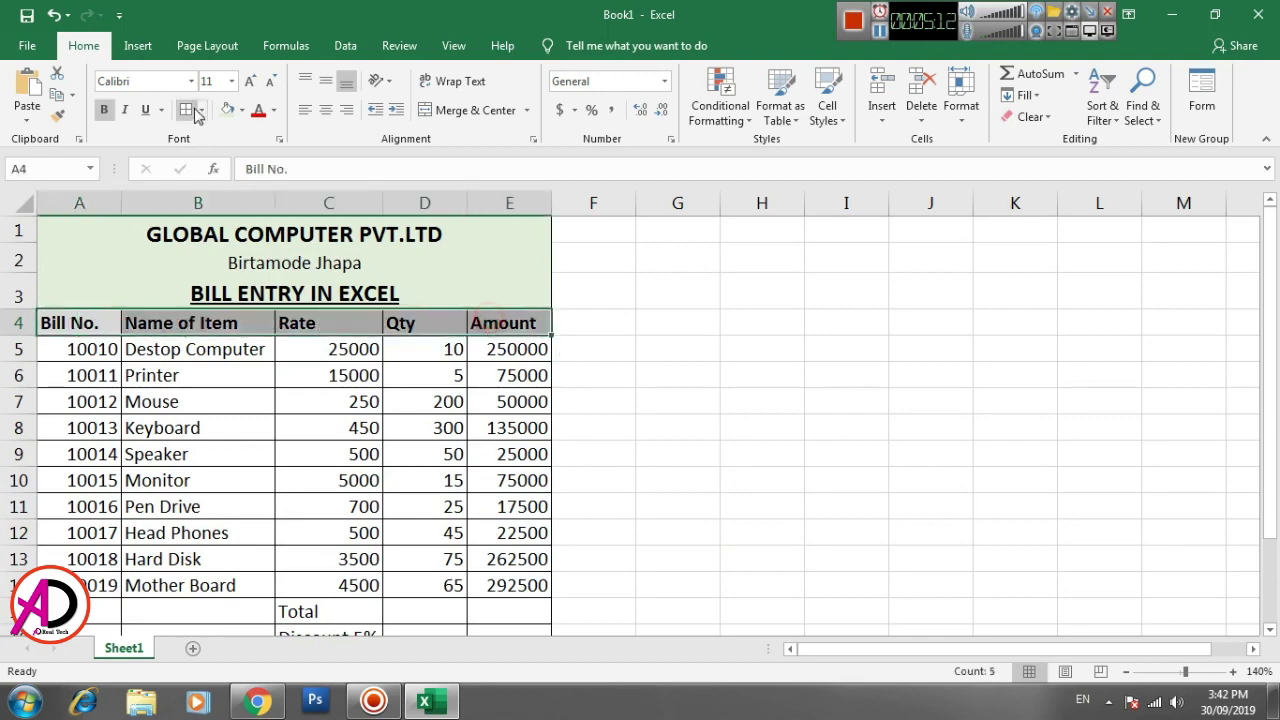
click(325, 110)
click(391, 483)
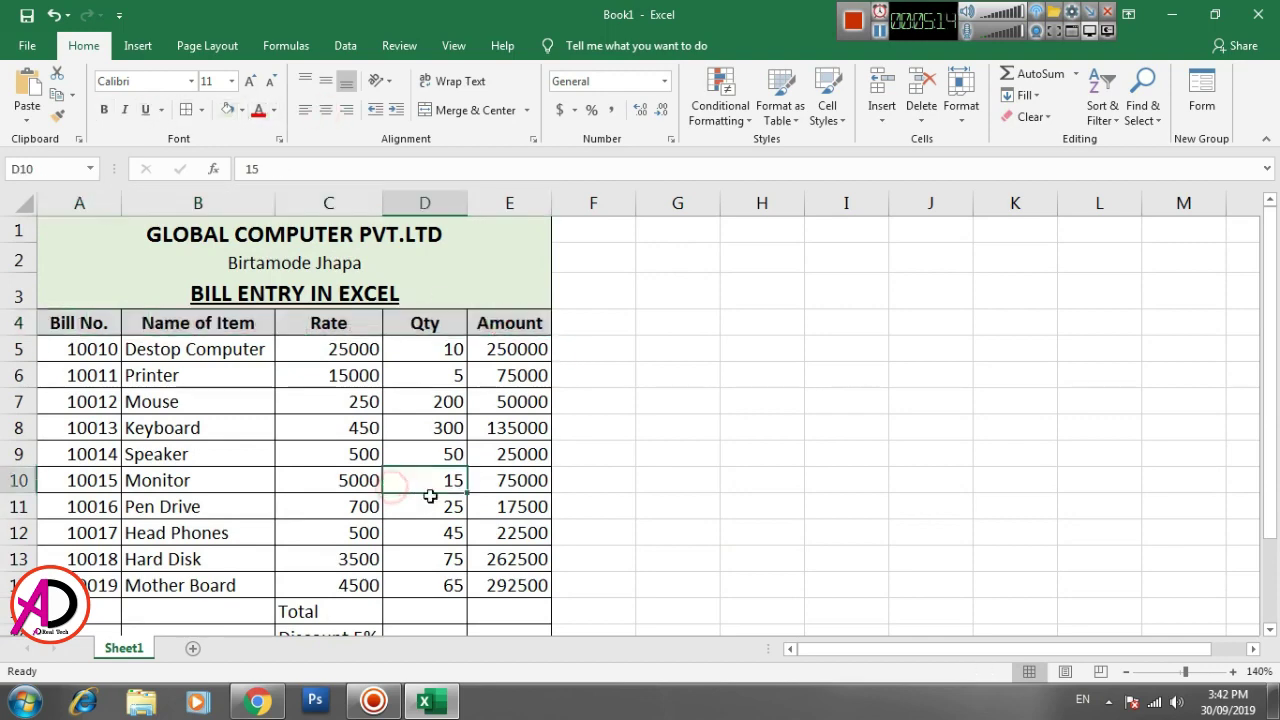
scroll(428, 505, down, 2)
scroll(410, 440, down, 1)
Move the five summary labels from column C into D15:D19.
click(407, 364)
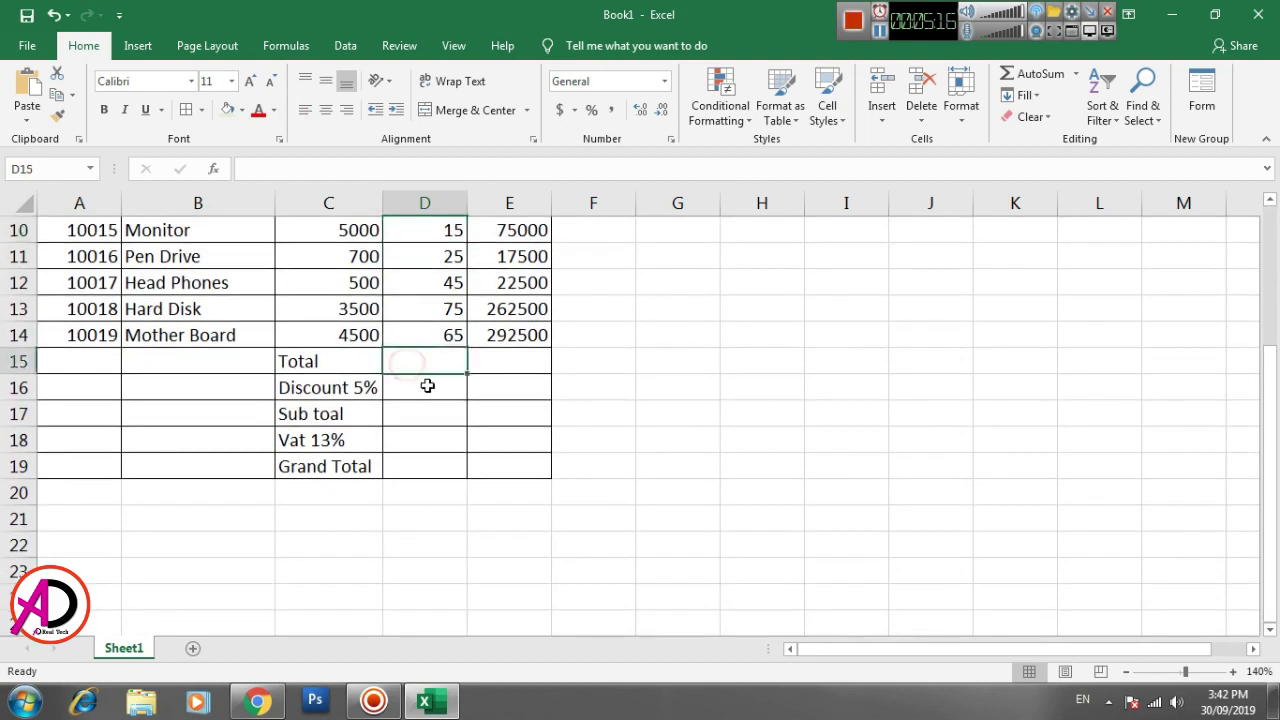
drag(310, 366, 330, 464)
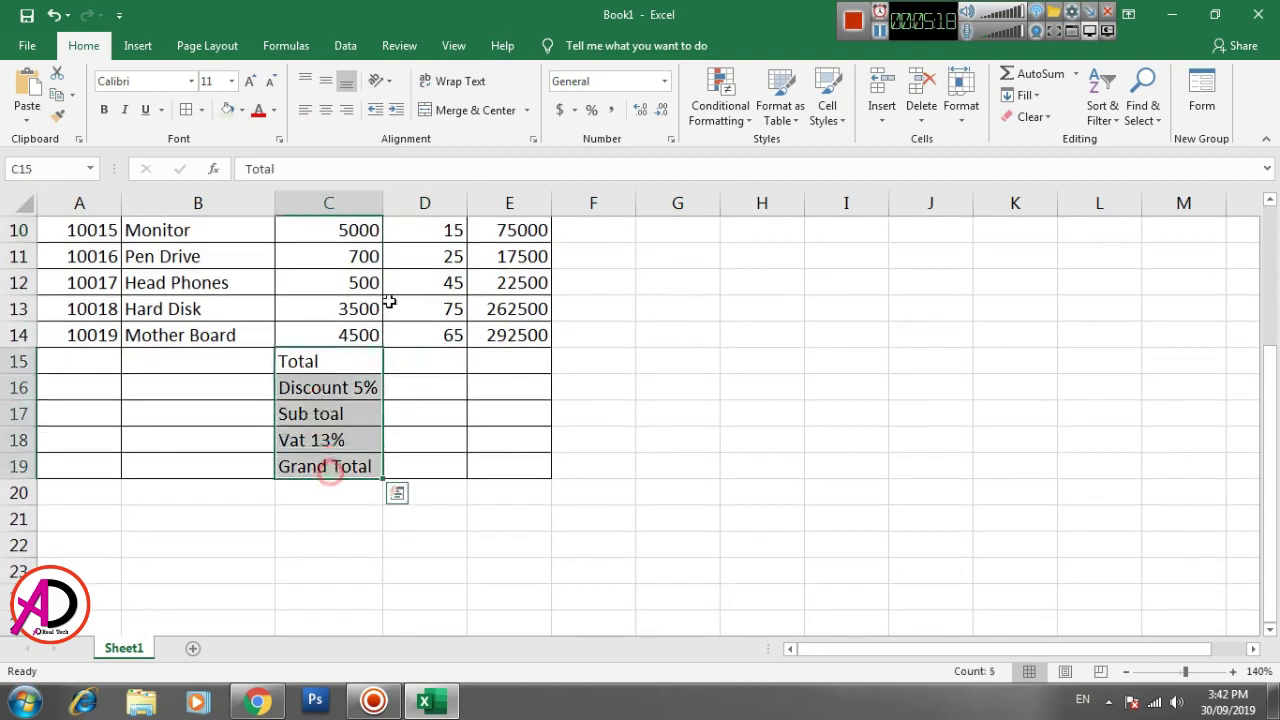
click(57, 94)
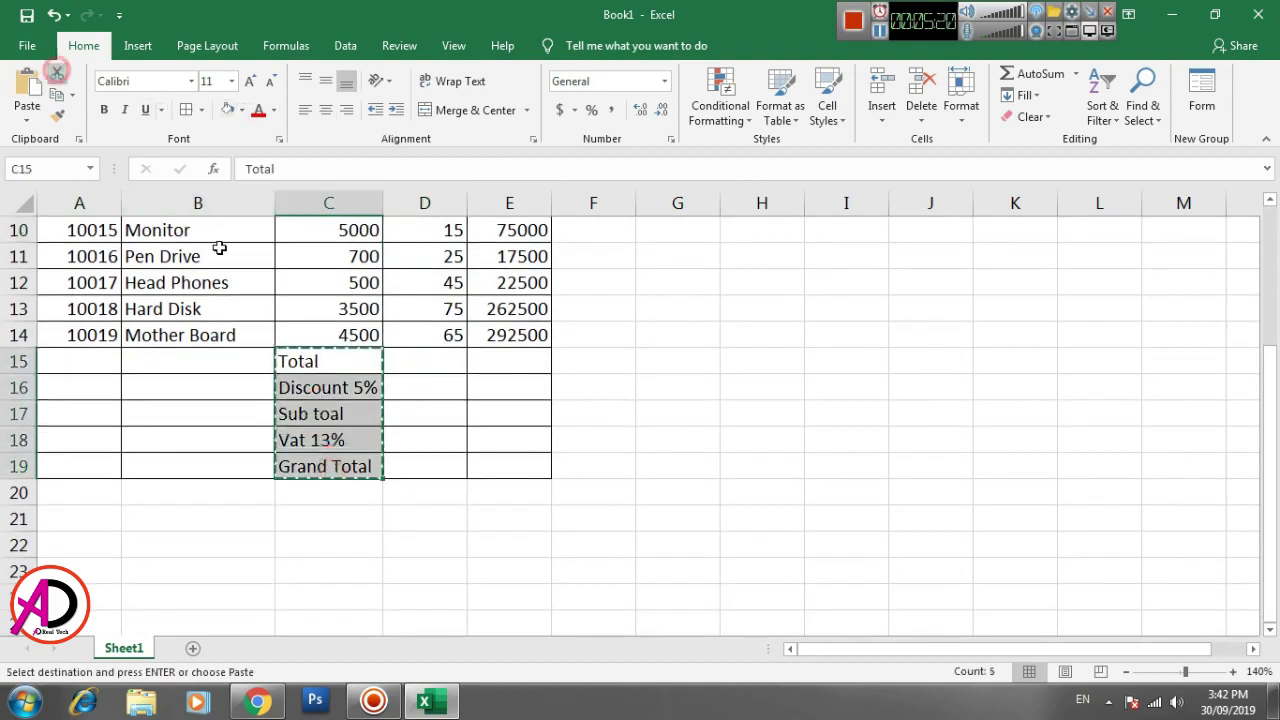
drag(420, 370, 426, 466)
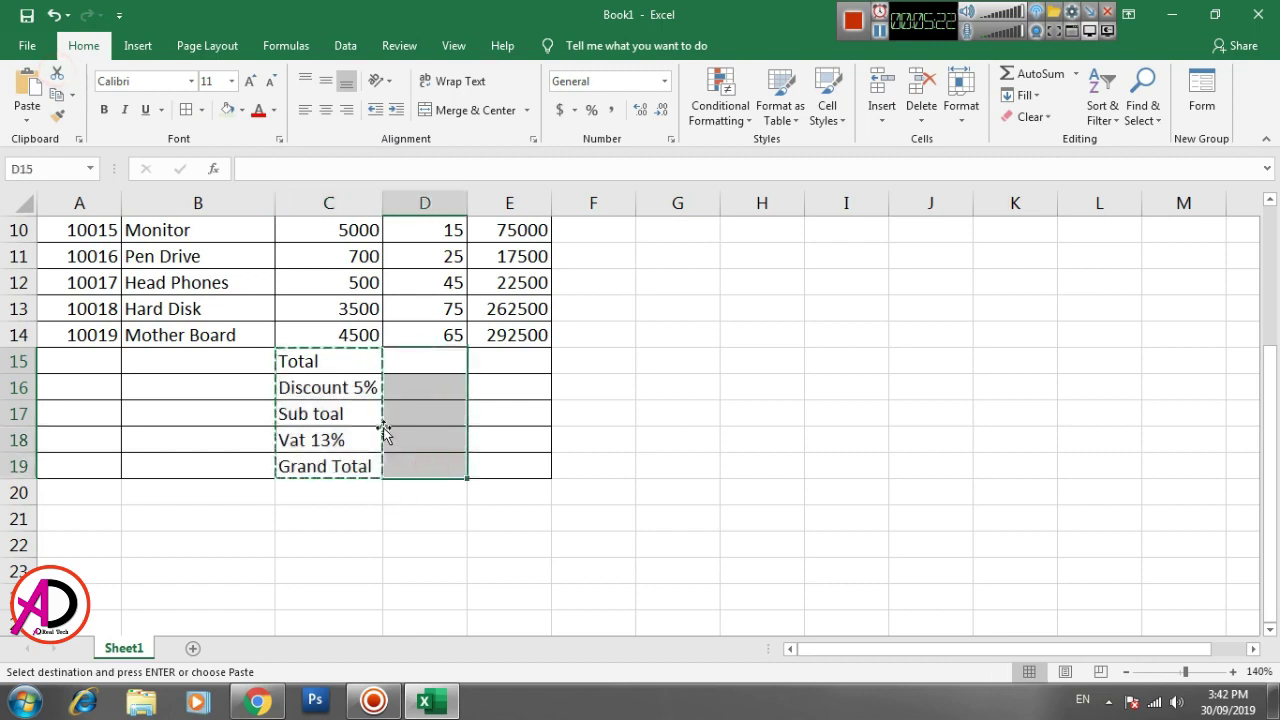
click(27, 88)
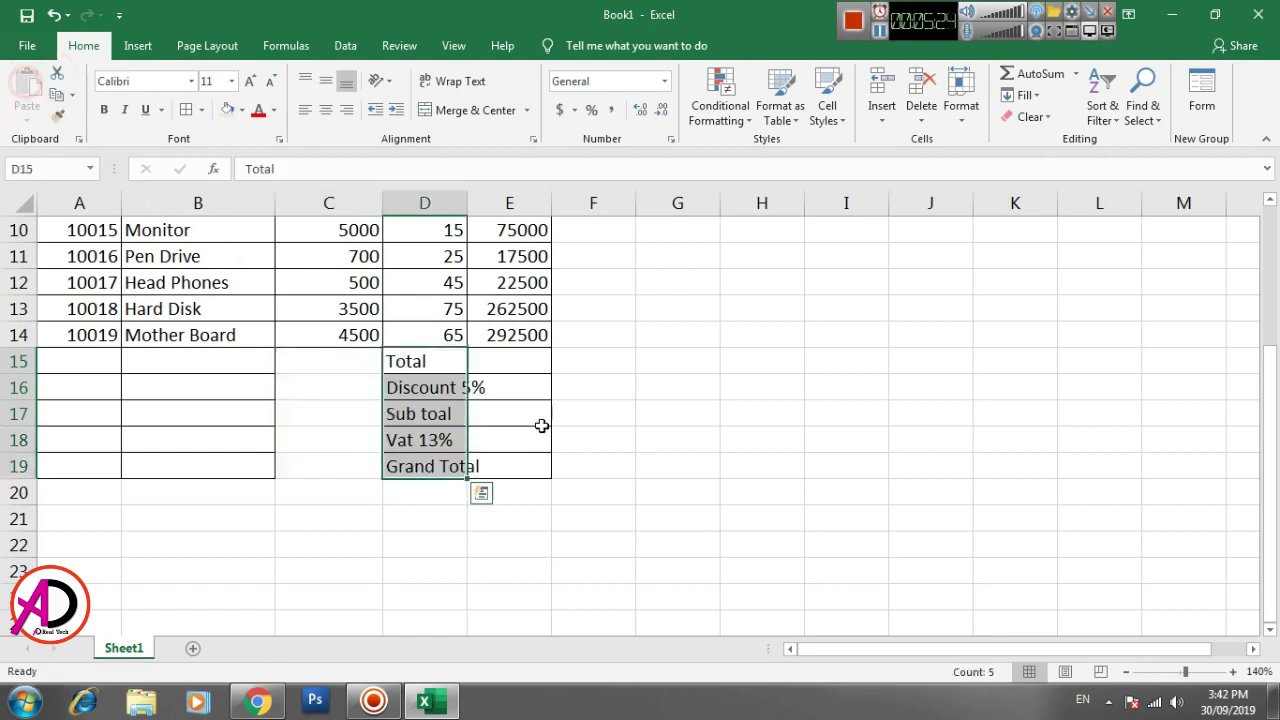
click(673, 456)
Border the blank cells B15:C19 and widen column D.
drag(188, 358, 331, 469)
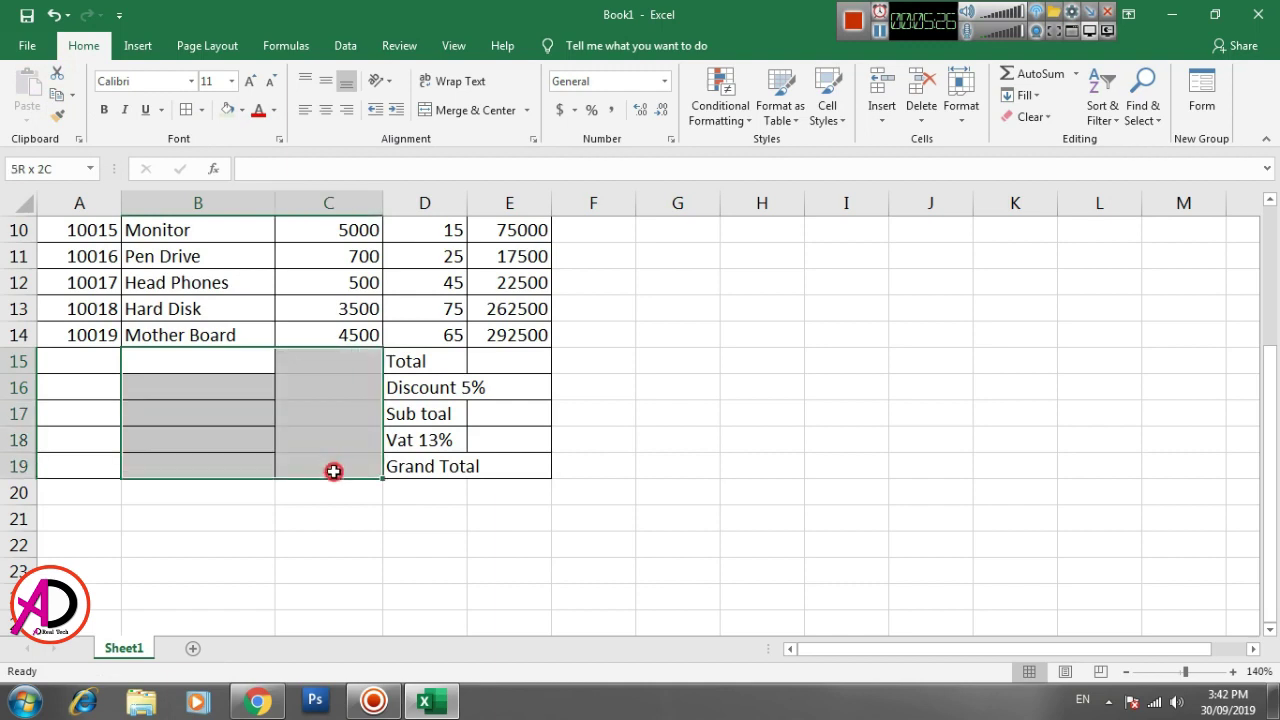
click(185, 109)
click(720, 484)
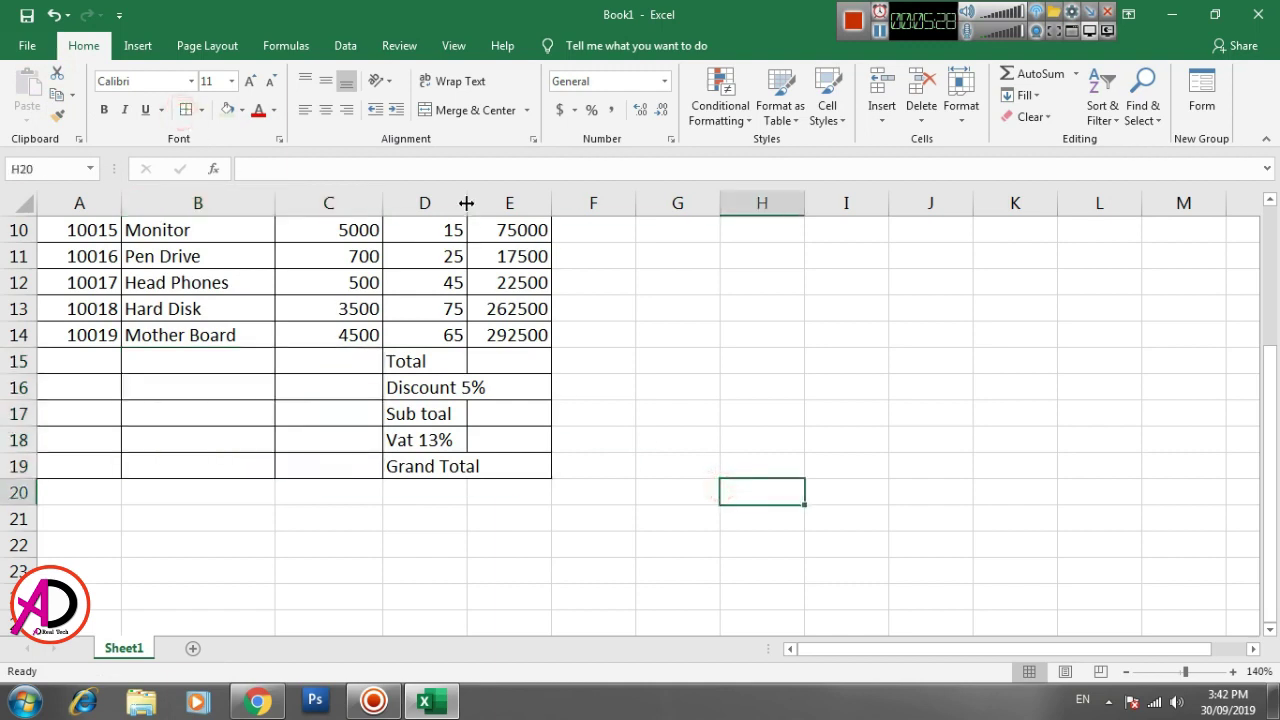
drag(467, 201, 491, 201)
click(530, 364)
scroll(626, 411, up, 2)
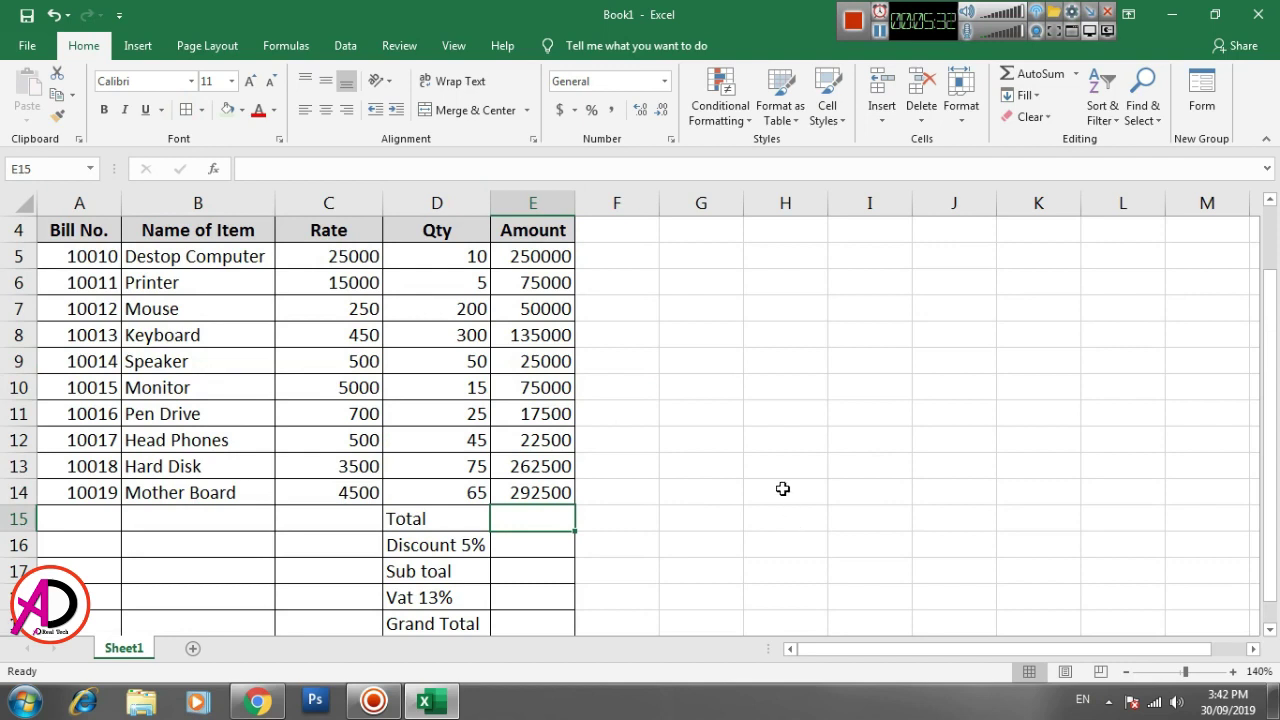
AutoSum the Amounts into E15 as Total and enter =E15*5/100 as the discount.
click(1030, 74)
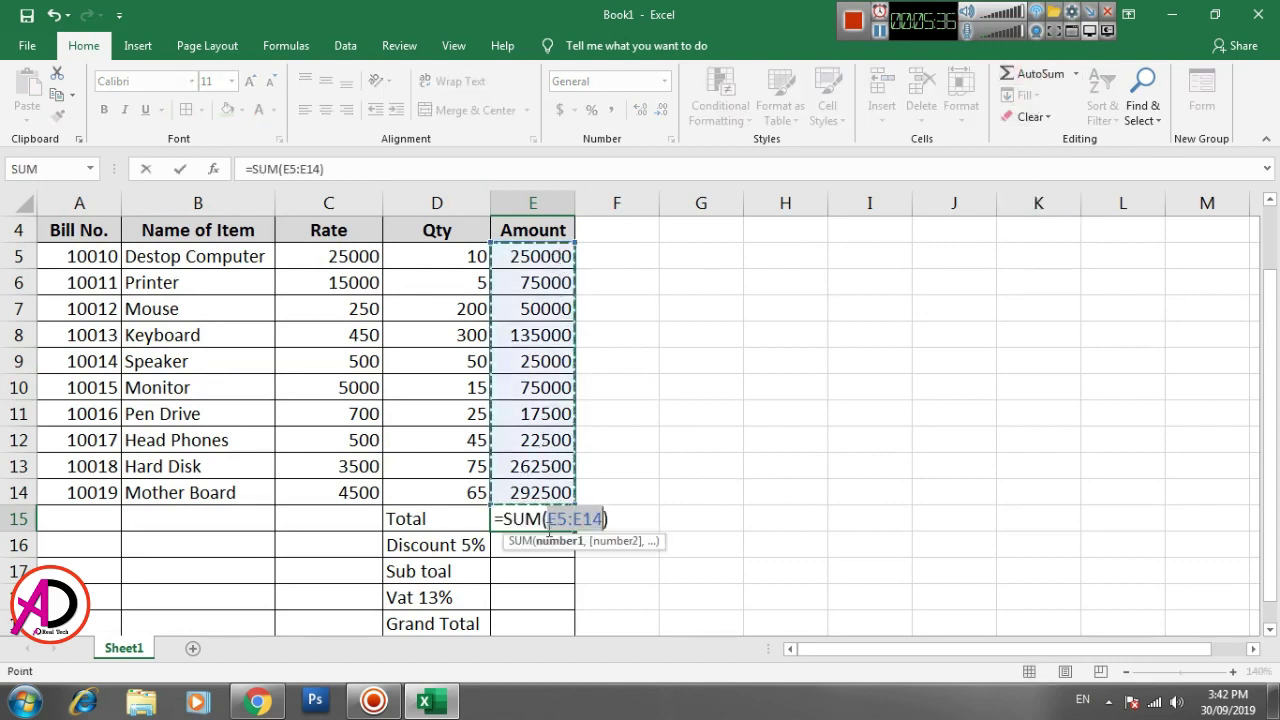
key(Return)
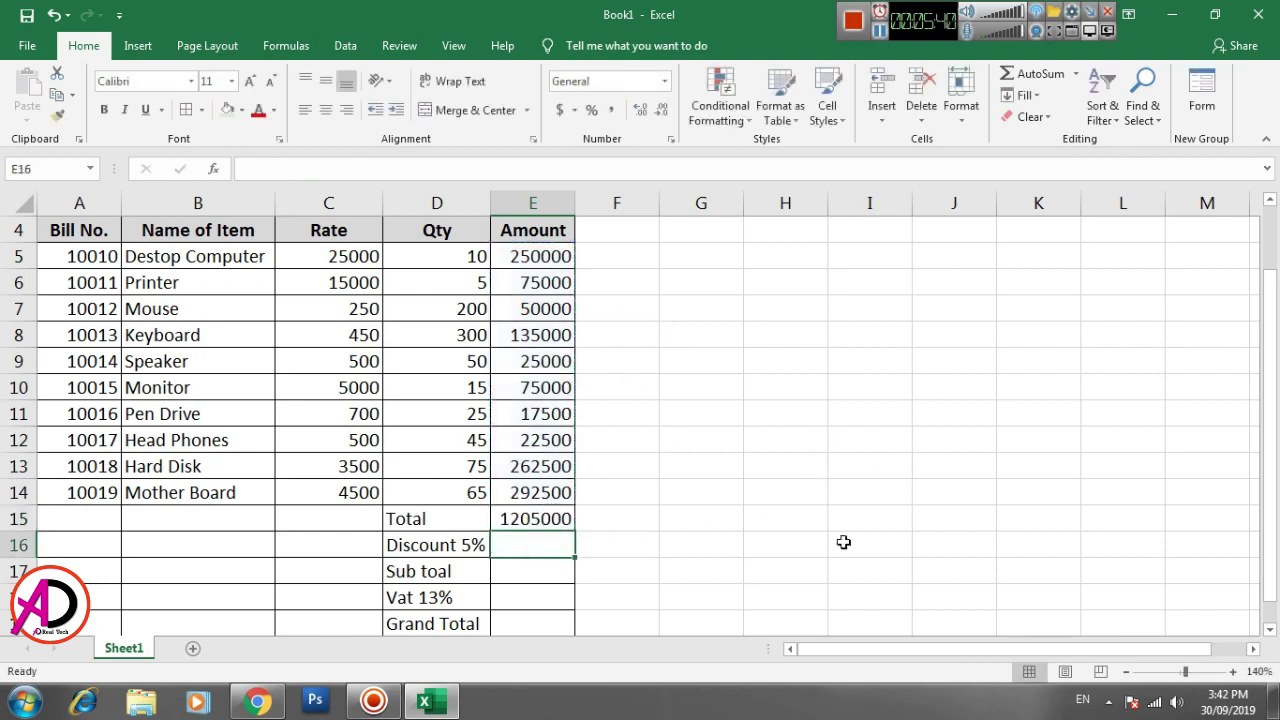
text(=)
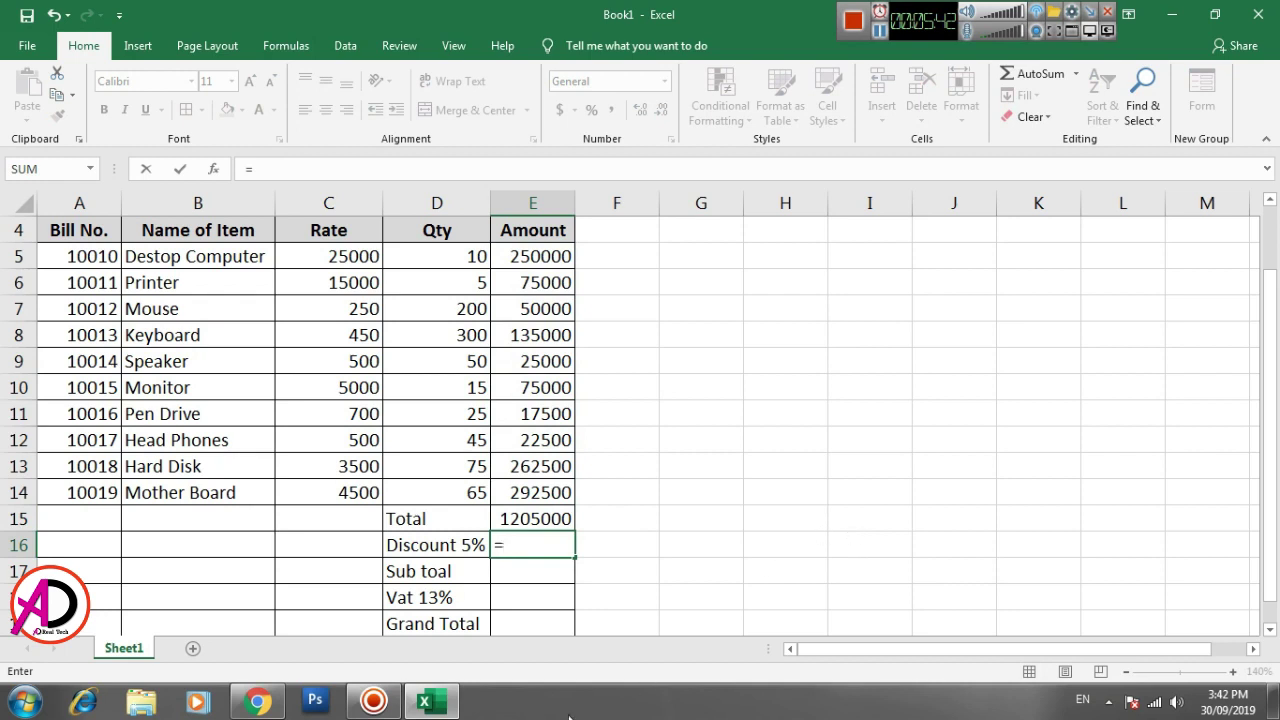
click(536, 518)
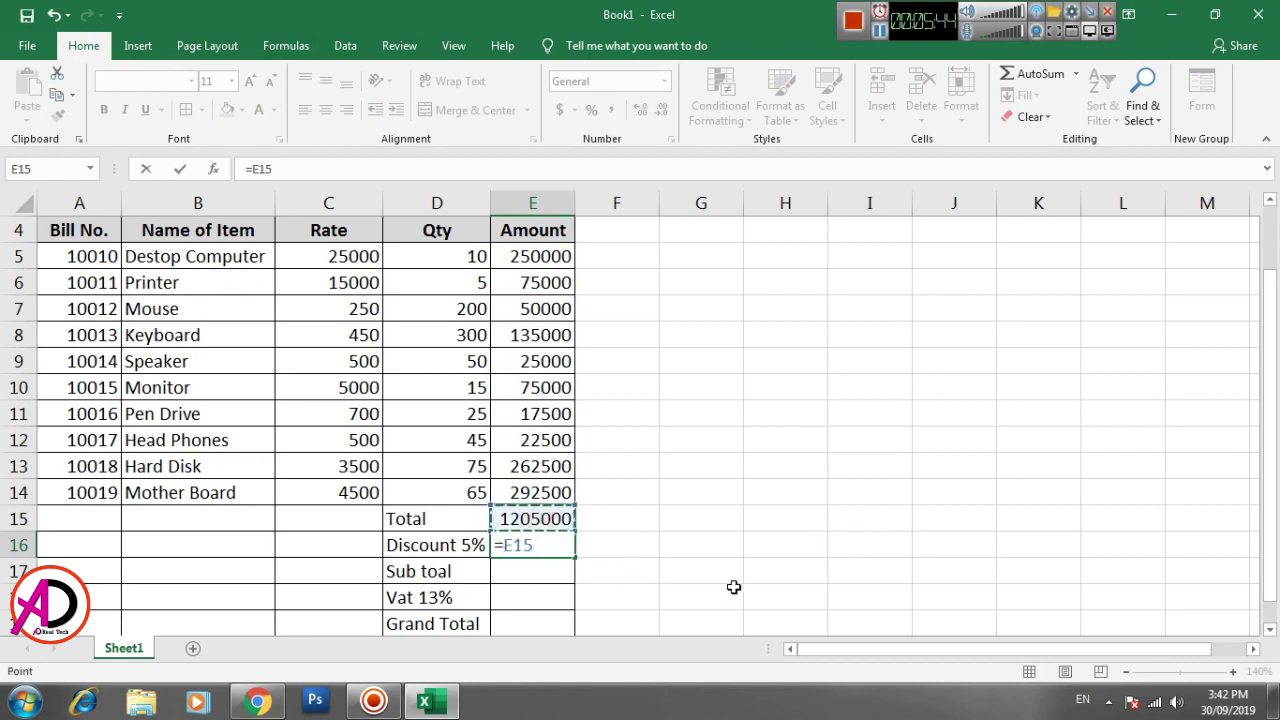
text(*5/1)
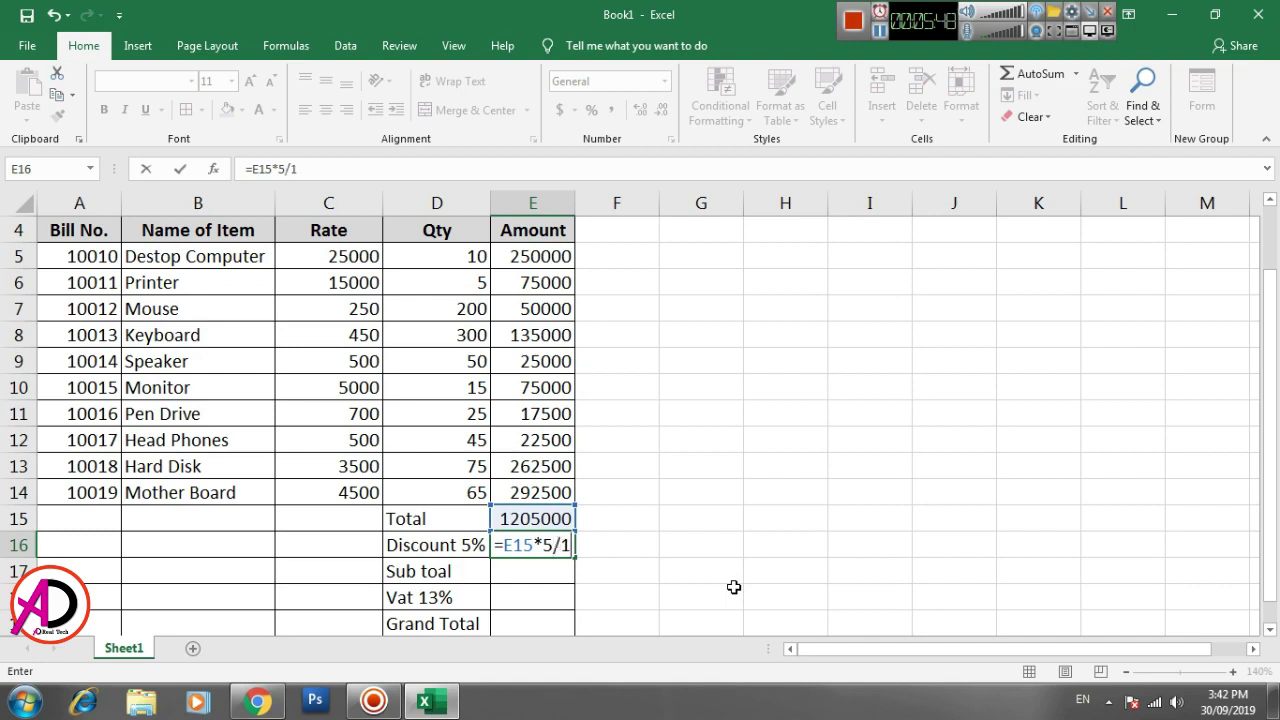
text(00)
key(Return)
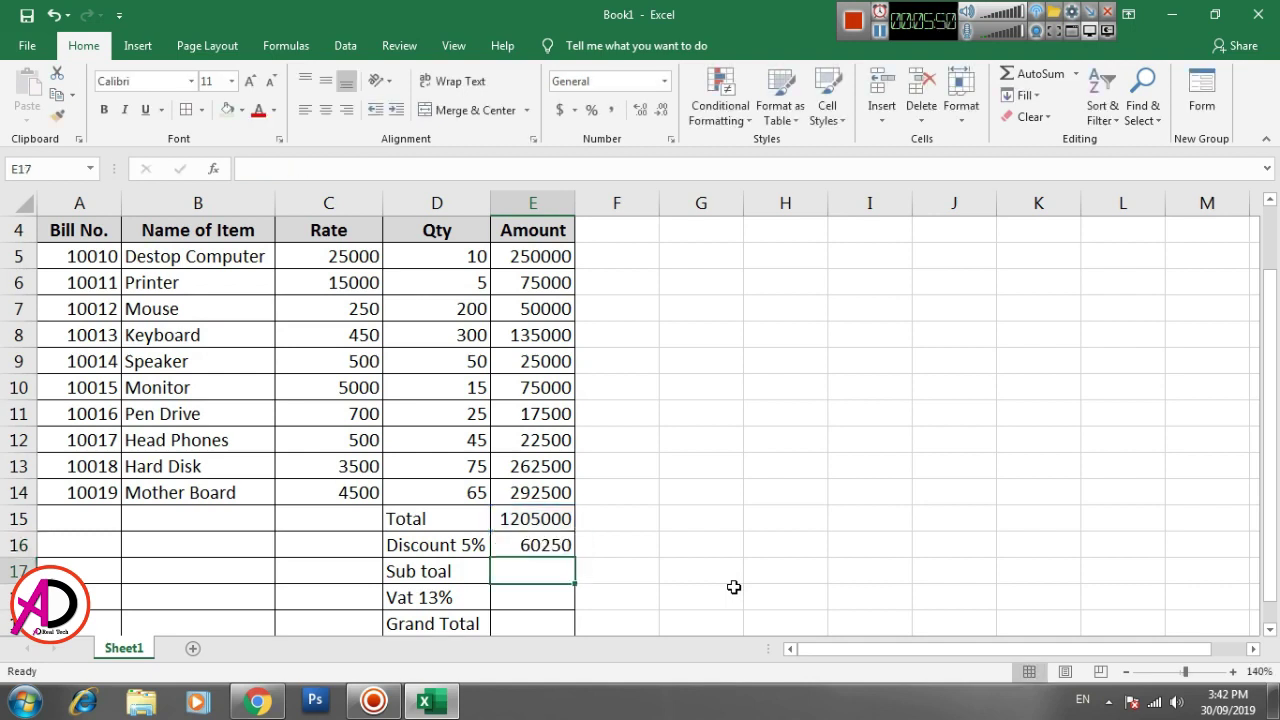
click(518, 544)
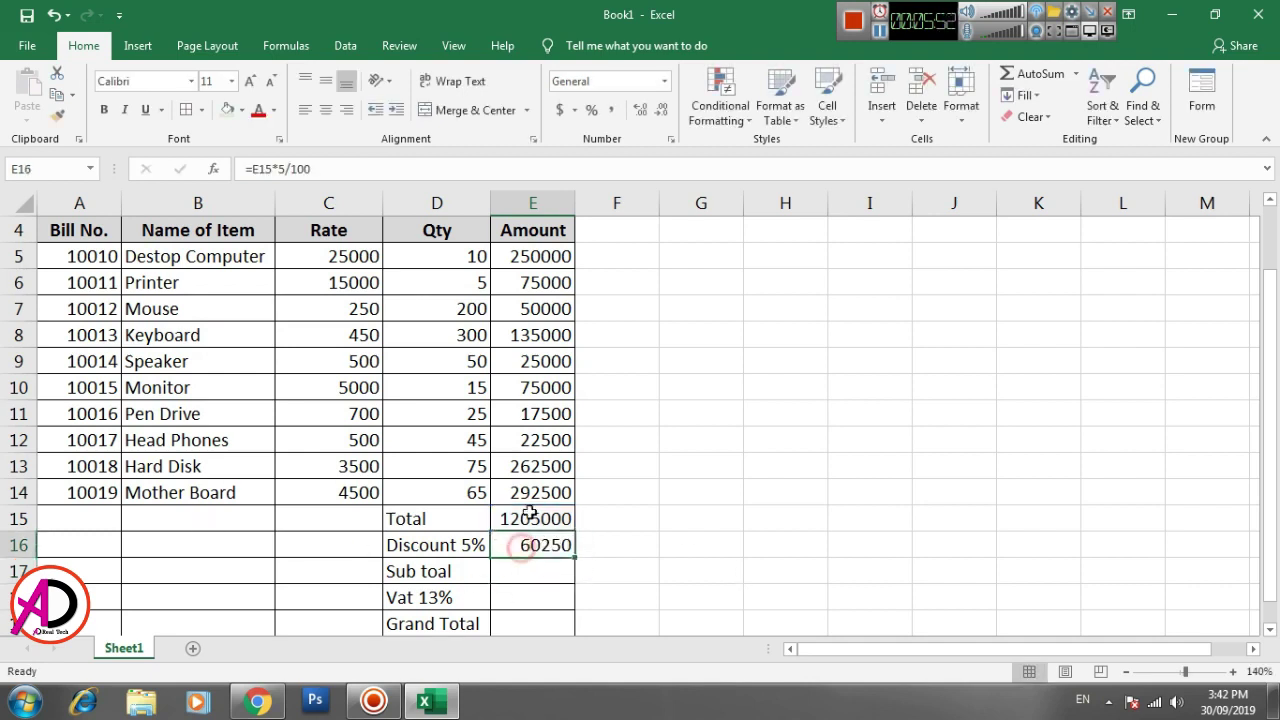
click(530, 516)
Enter =E15-E16 in E17 for the Sub toal.
click(550, 568)
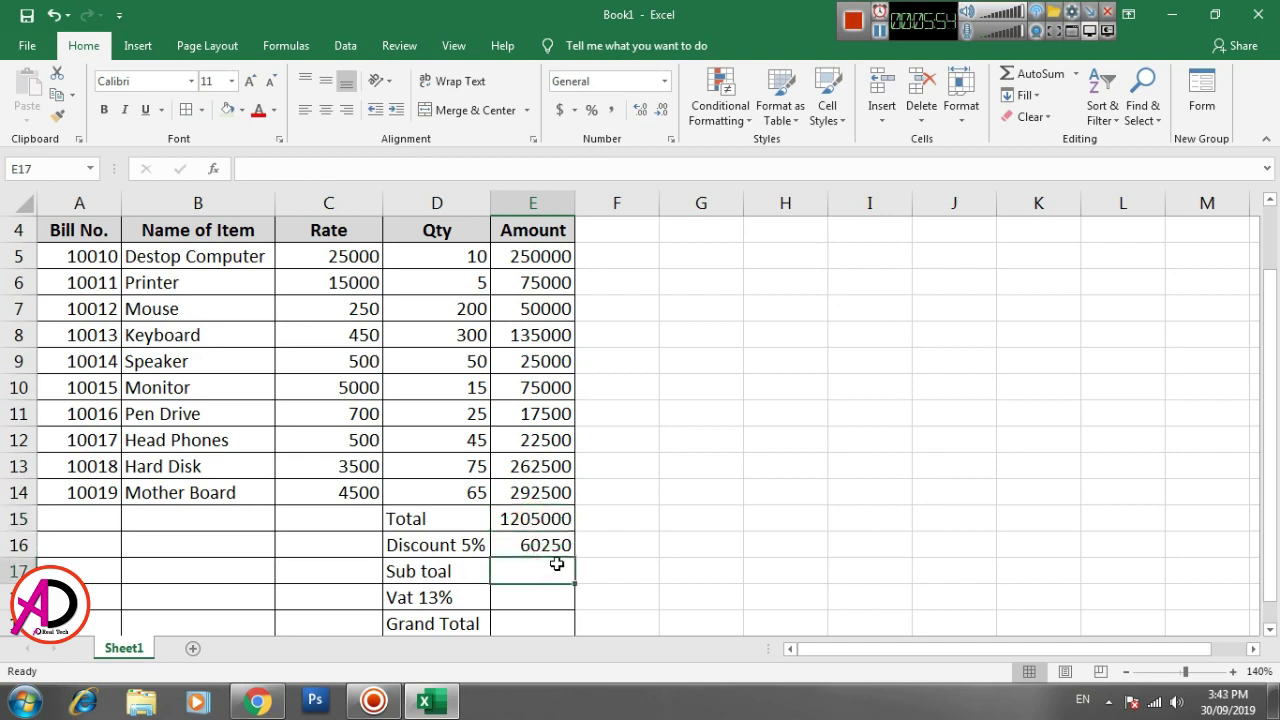
text(=)
click(524, 520)
text(-)
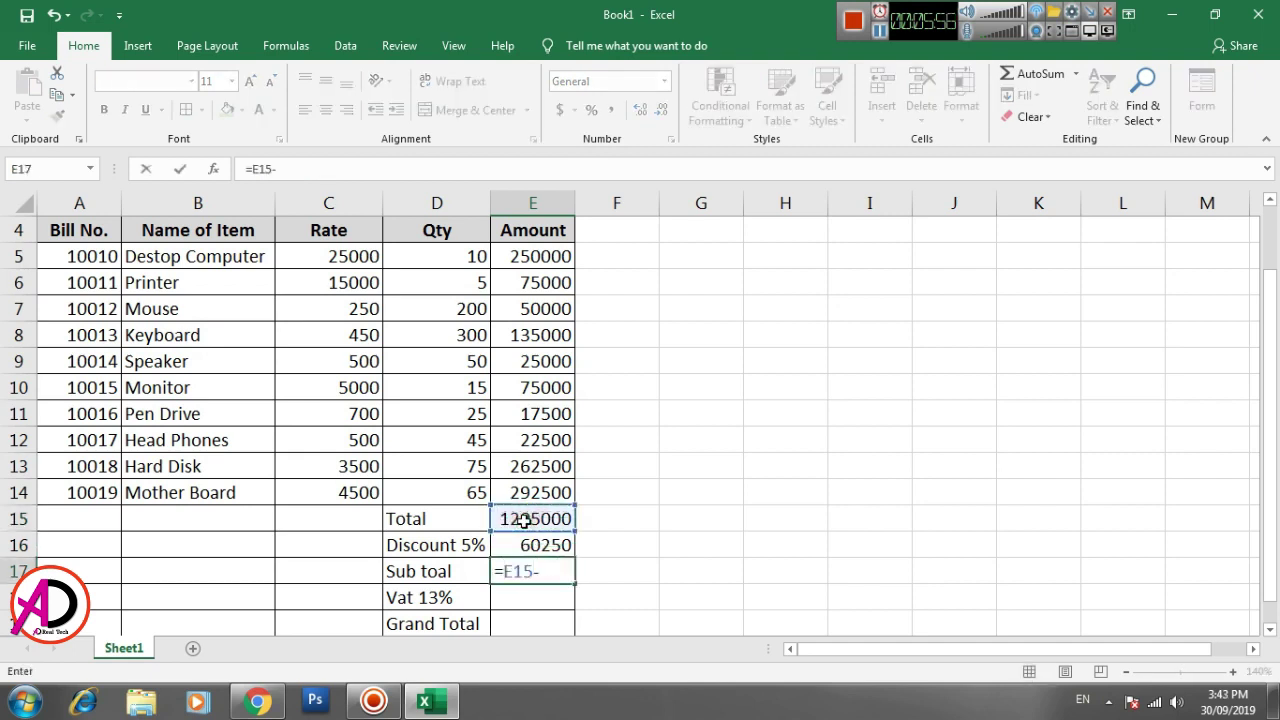
click(530, 545)
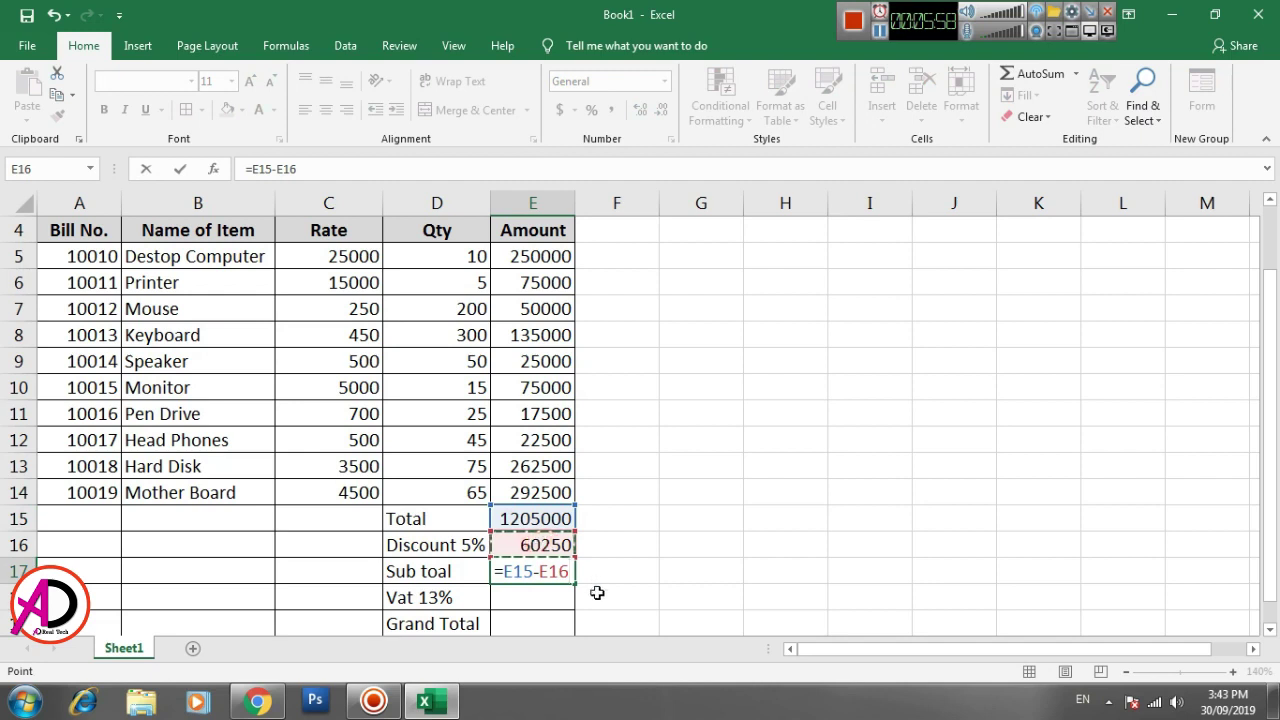
key(Return)
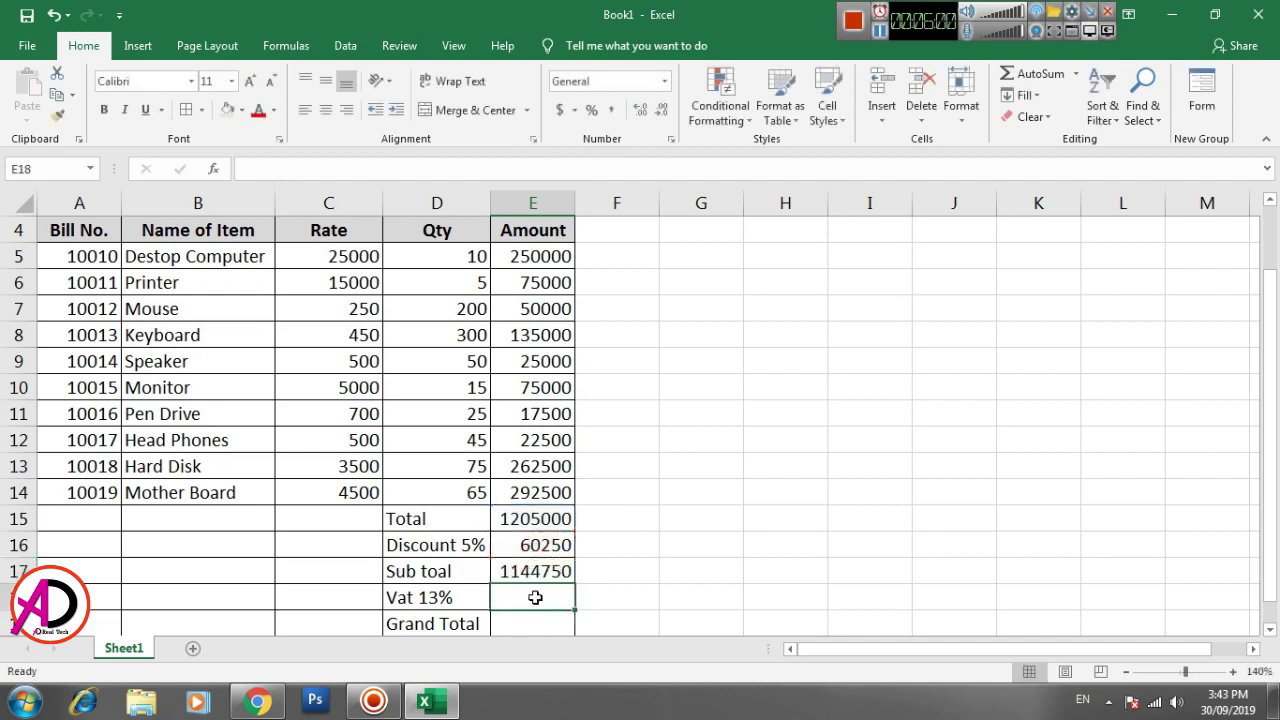
Enter the Vat 13% formula =E17*13/100 in E18.
click(535, 596)
text(=)
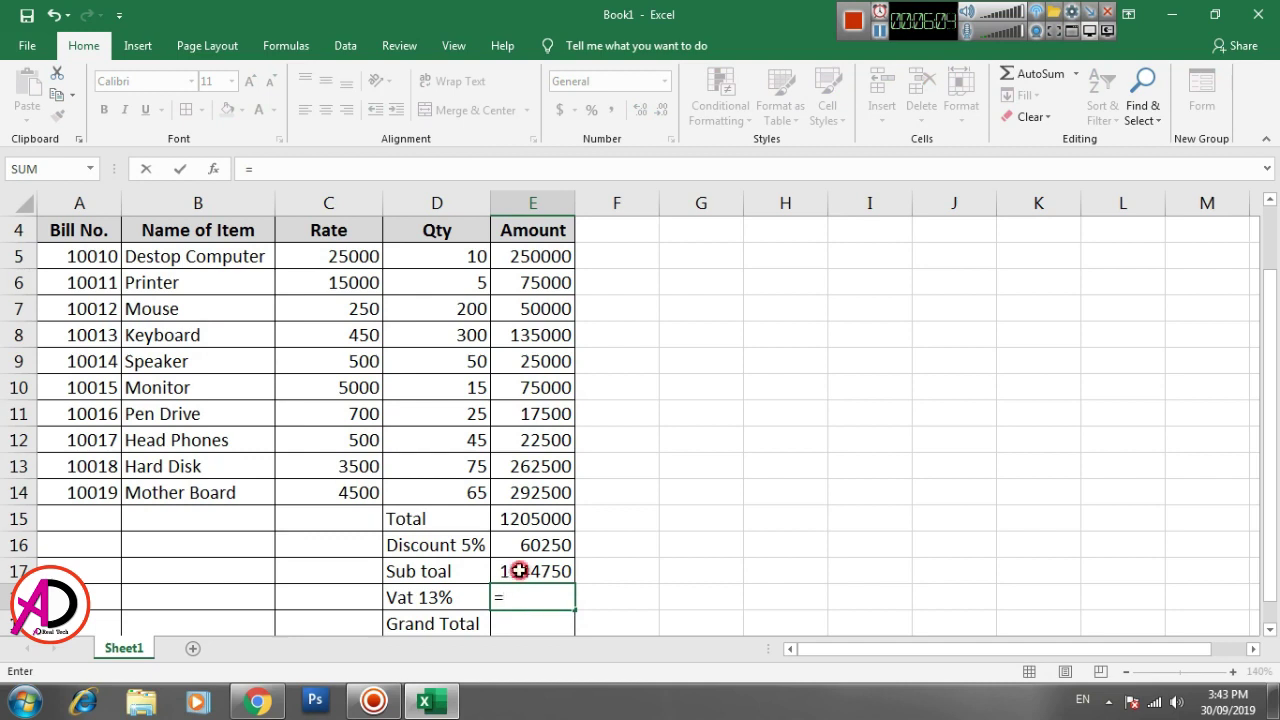
click(520, 570)
text(*1)
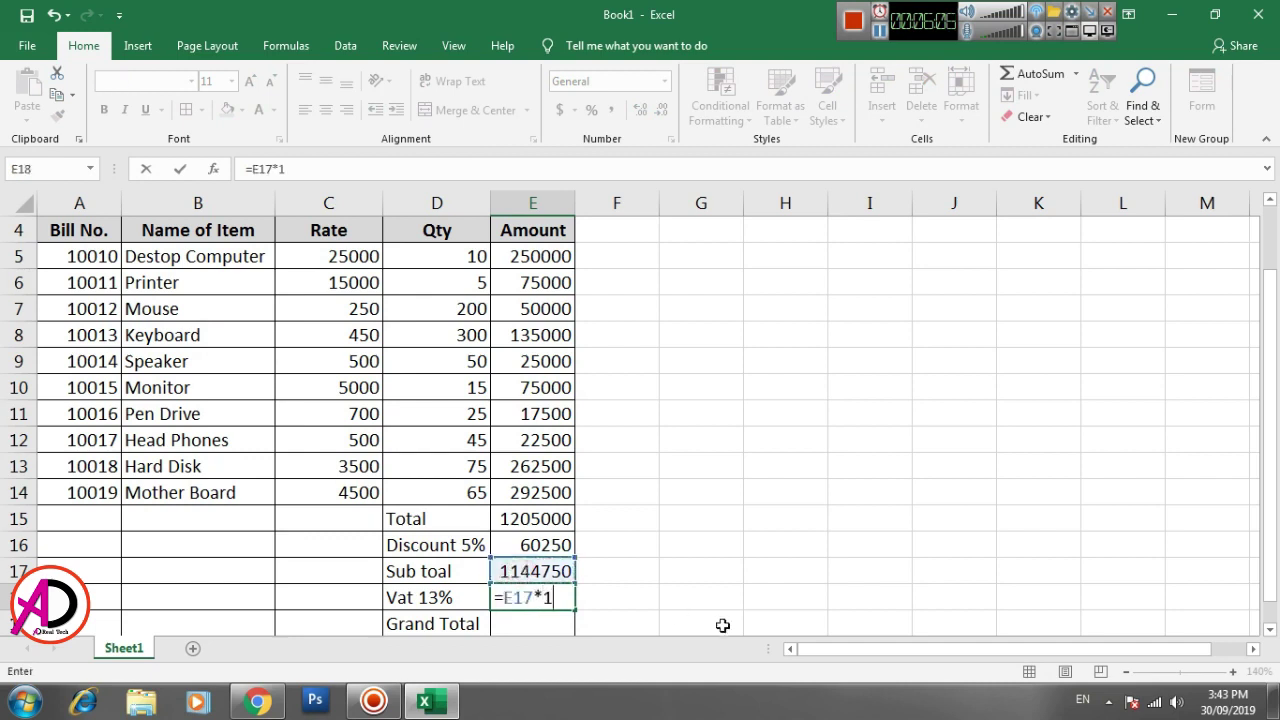
text(32)
key(Return)
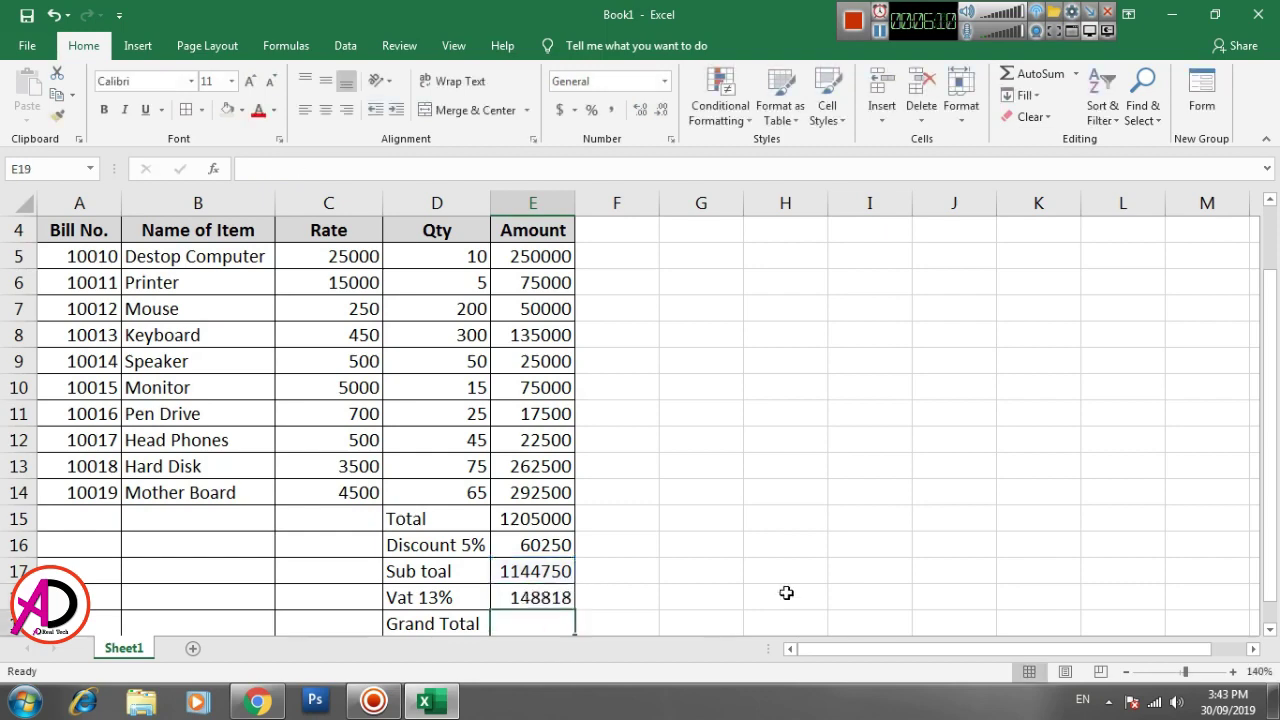
Enter the Grand Total formula =E17+E18 in E19.
scroll(580, 566, down, 1)
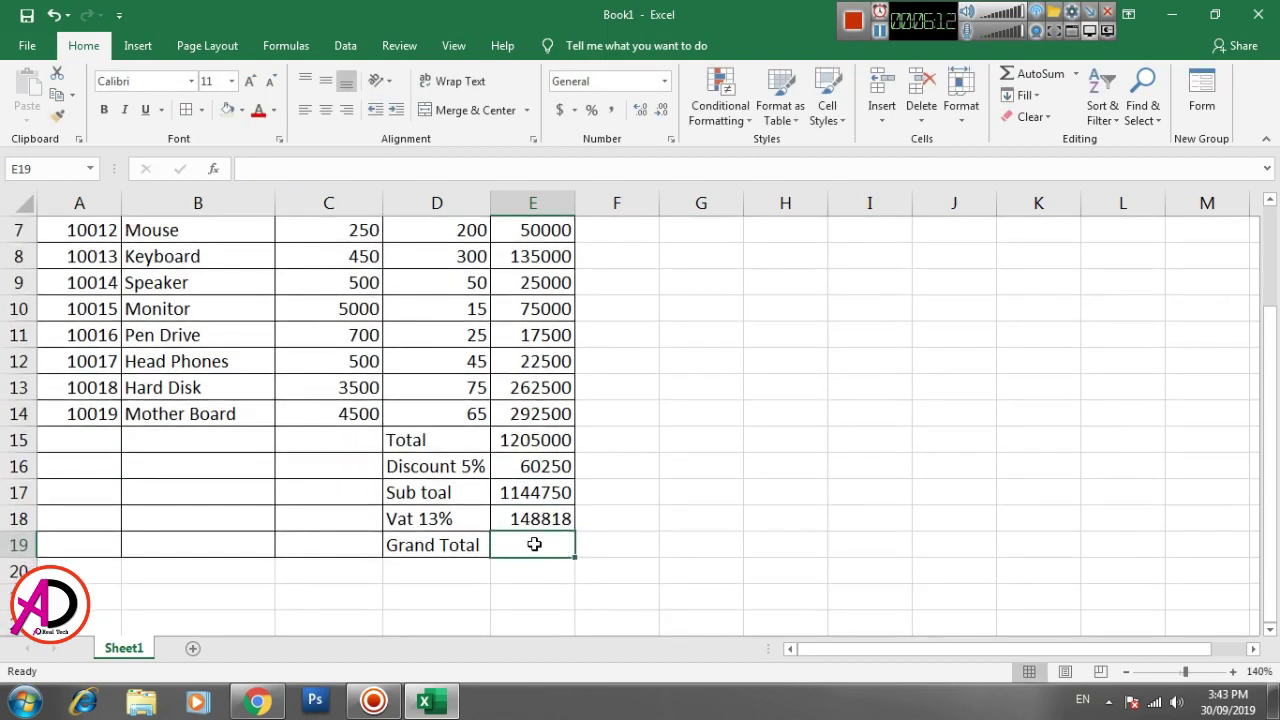
text(=)
click(538, 492)
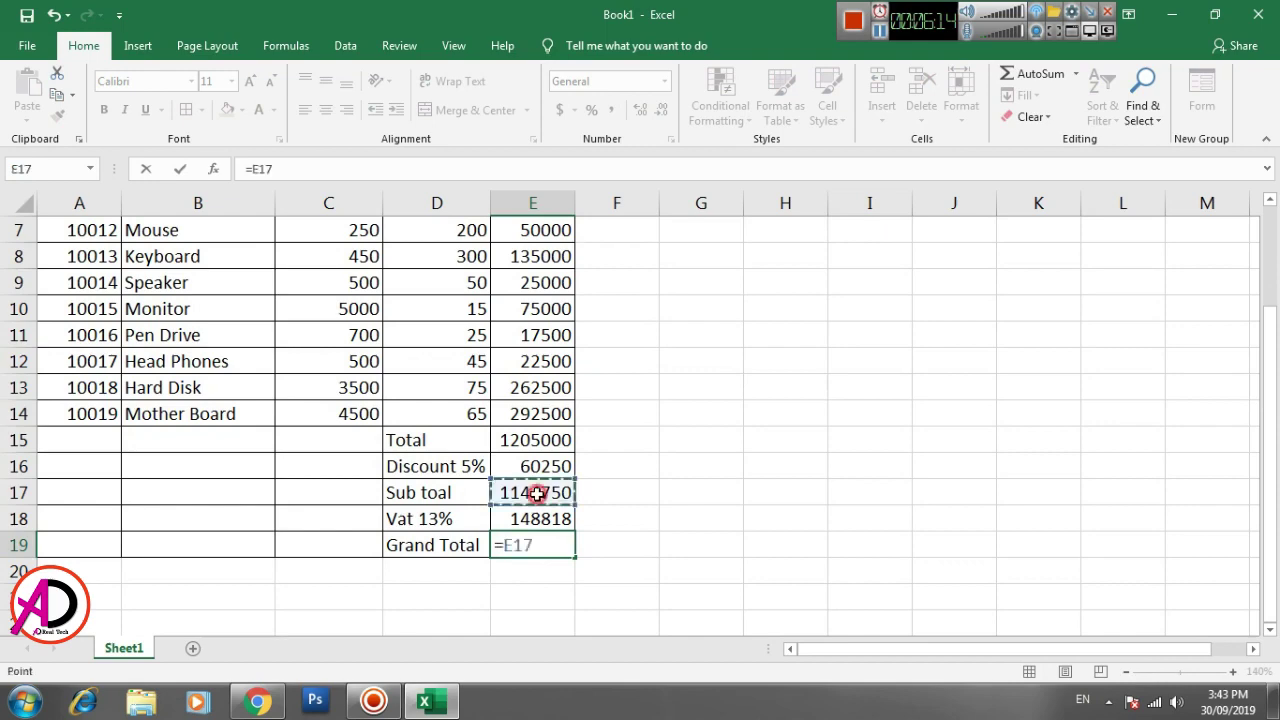
text(+)
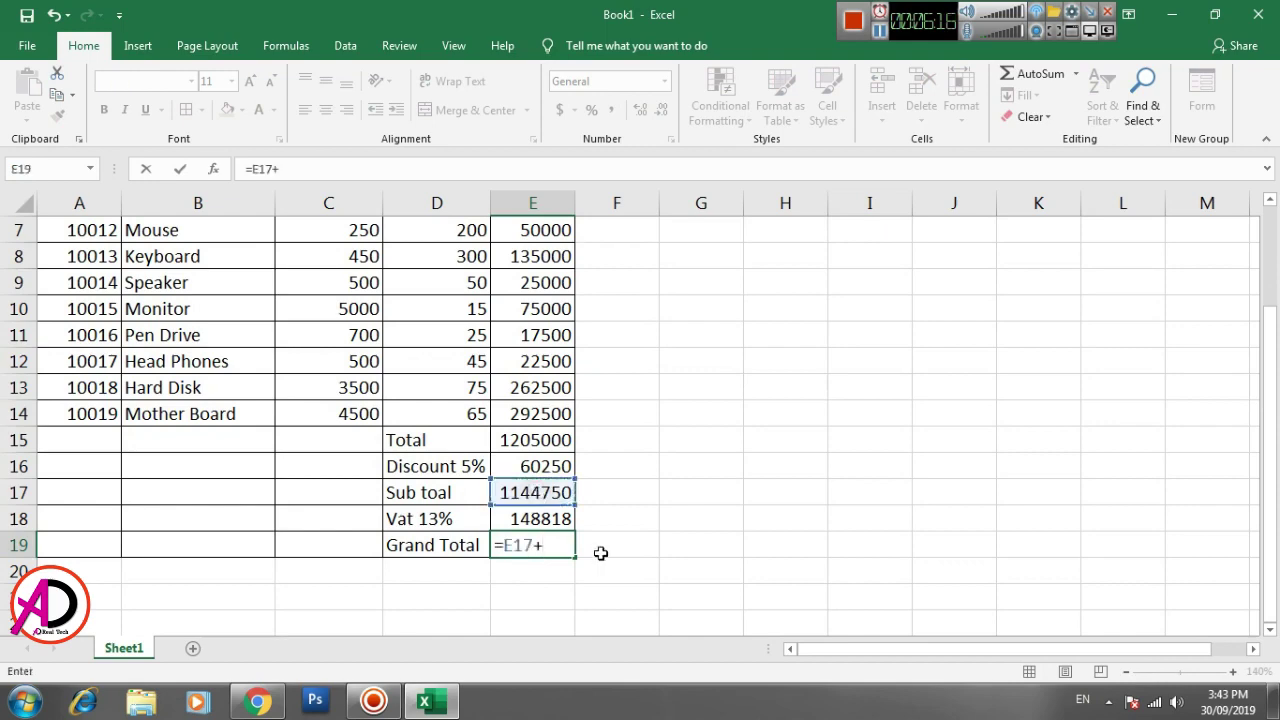
click(543, 518)
key(Return)
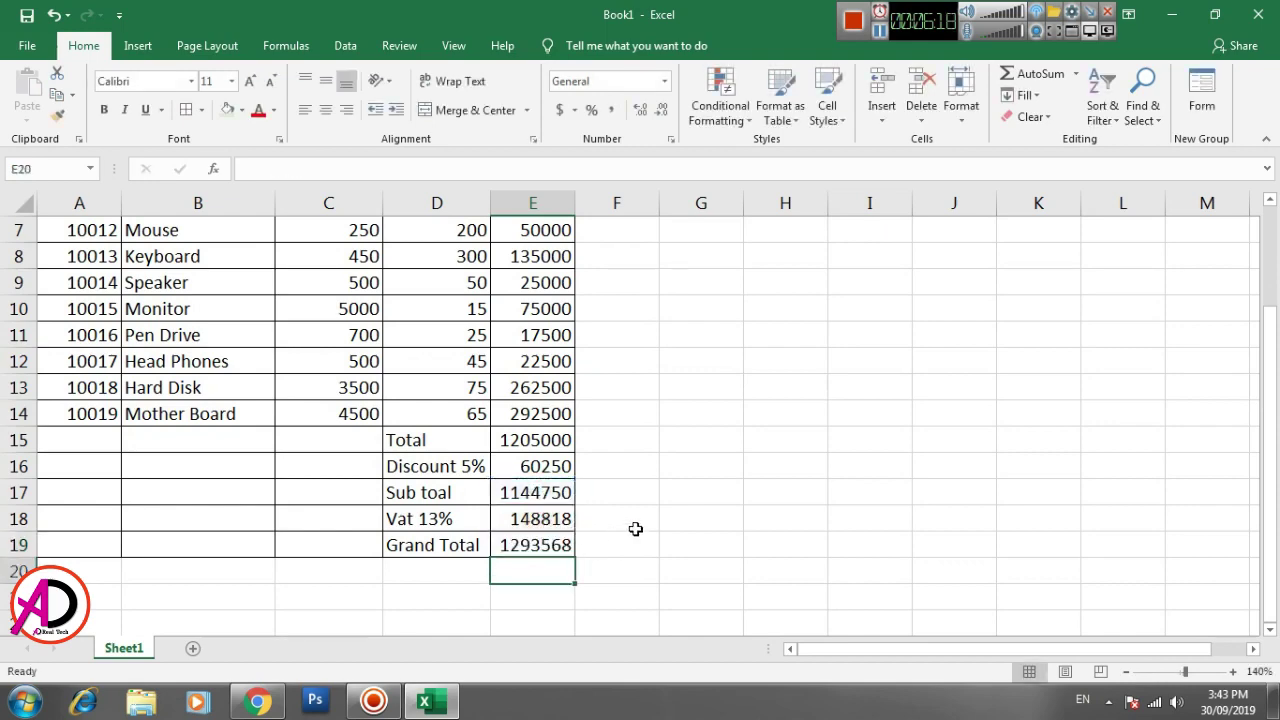
scroll(636, 530, up, 2)
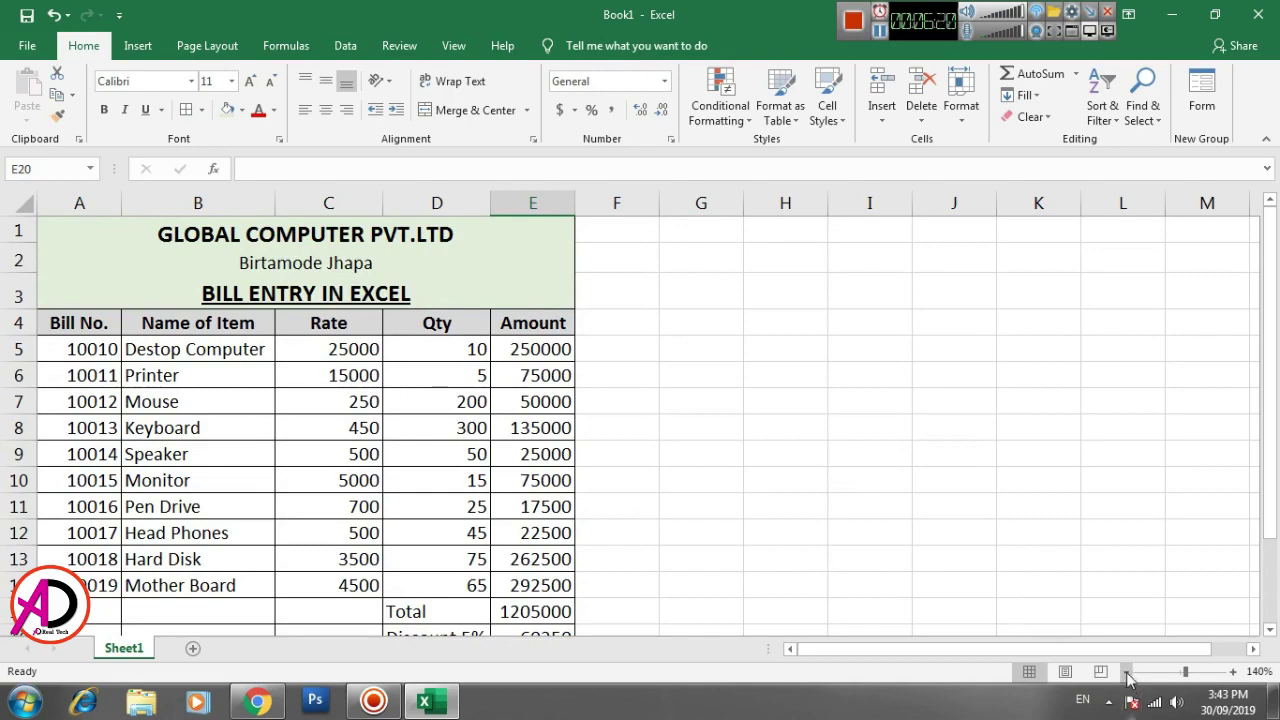
Zoom out to 110% and select A1:E19 to review the finished bill.
click(1126, 672)
click(1126, 672)
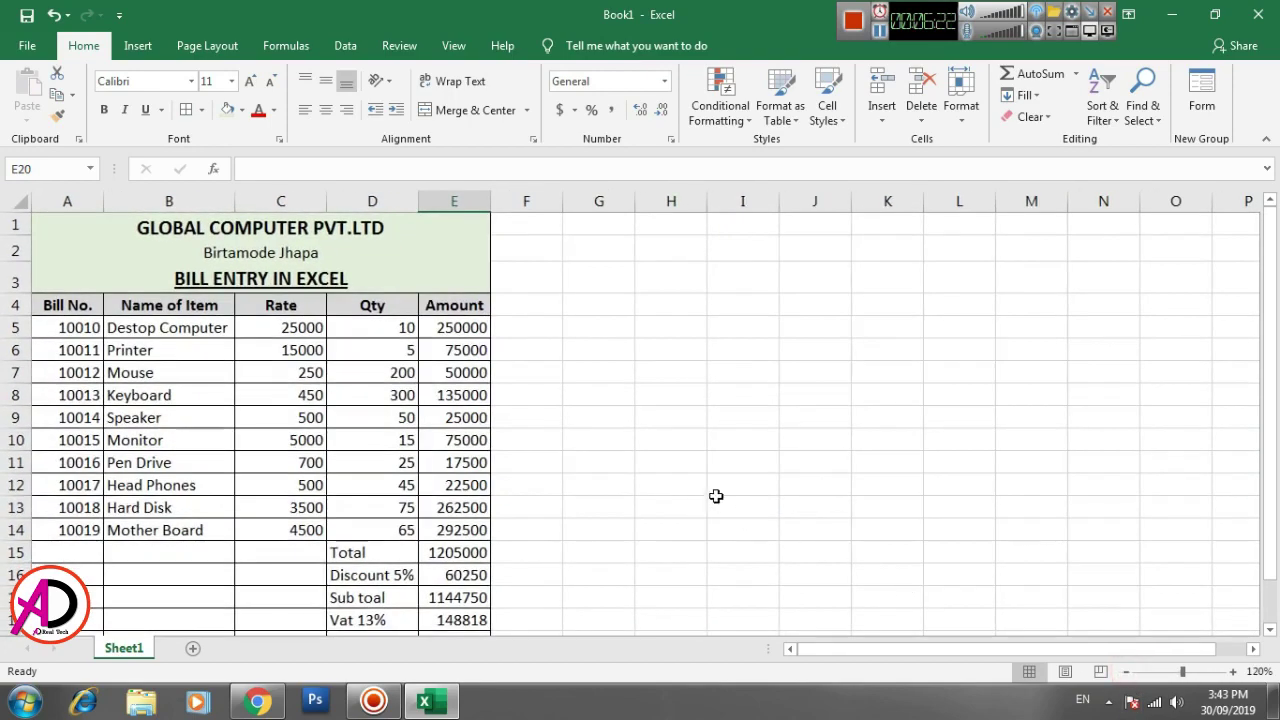
click(1126, 672)
click(676, 509)
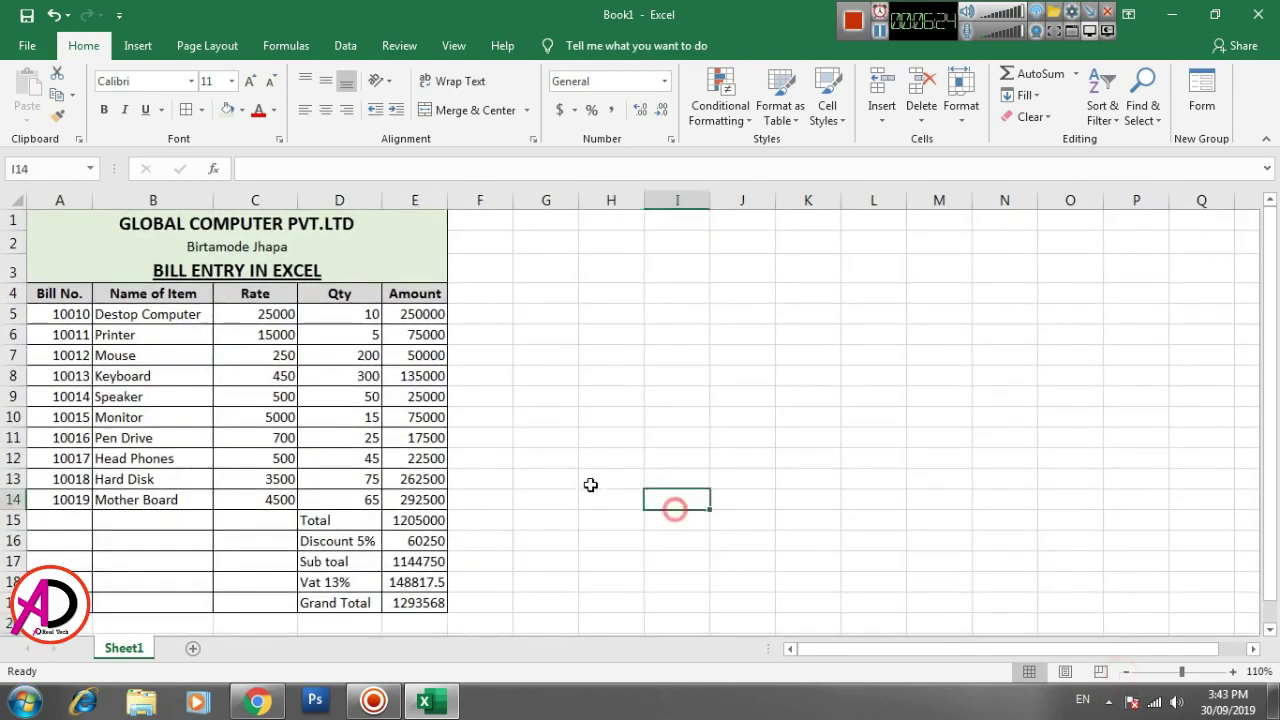
drag(50, 223, 383, 597)
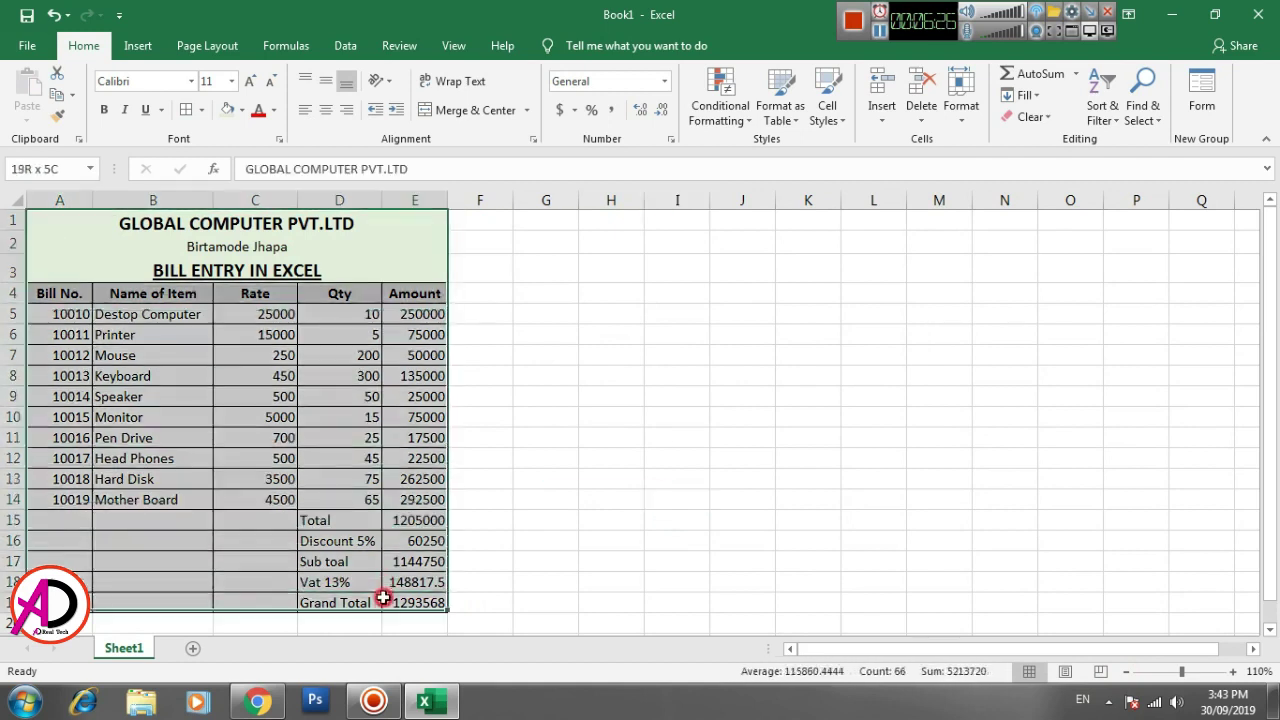
click(638, 518)
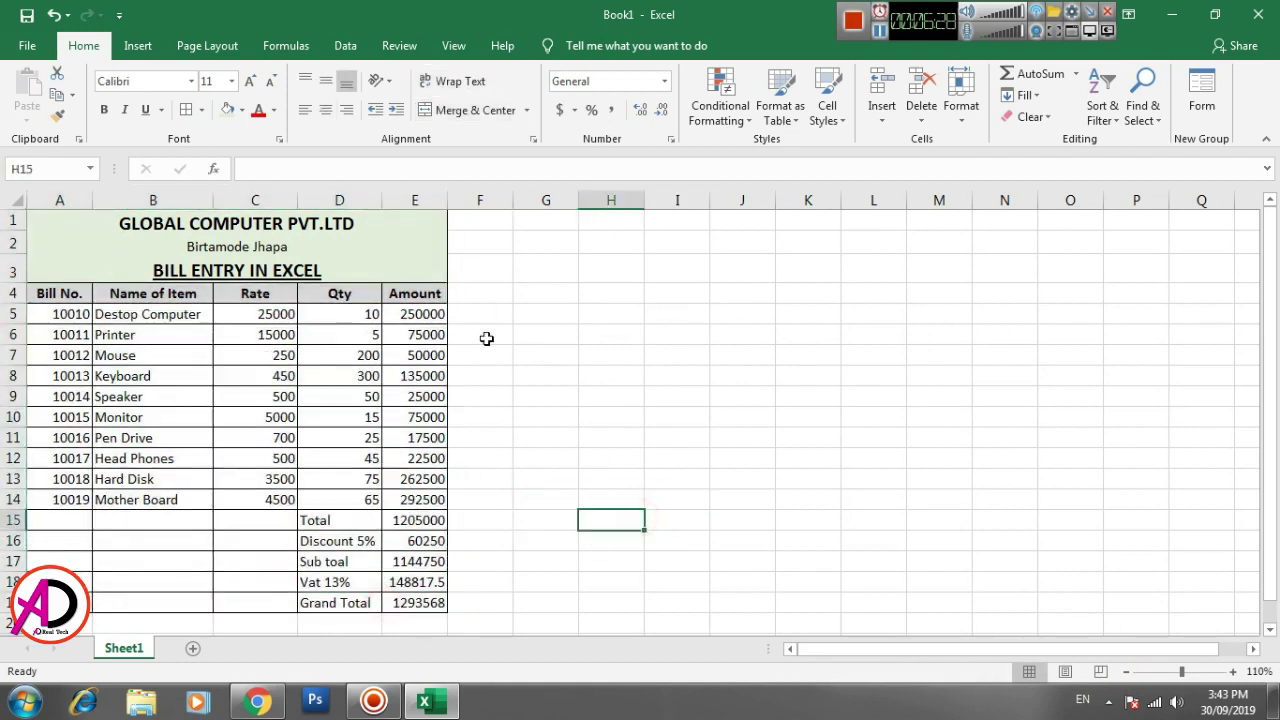
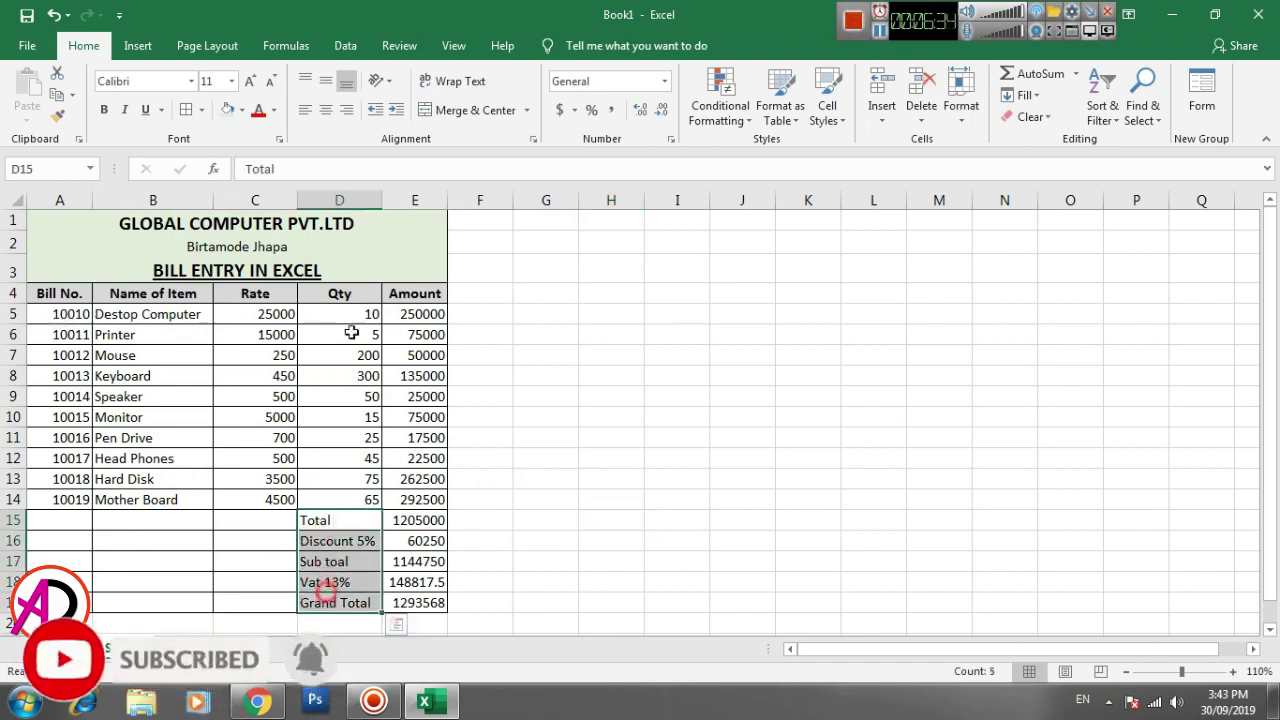
Fill the totals labels D15:D19 with light orange.
click(243, 111)
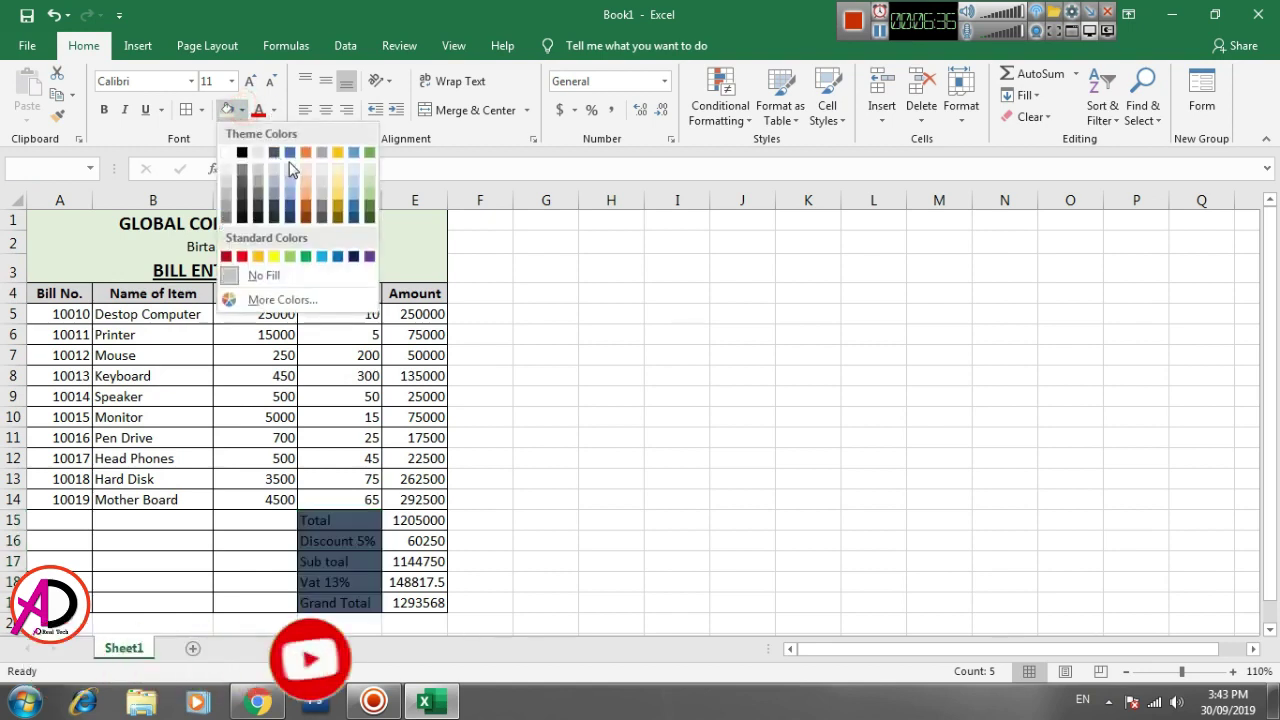
click(306, 177)
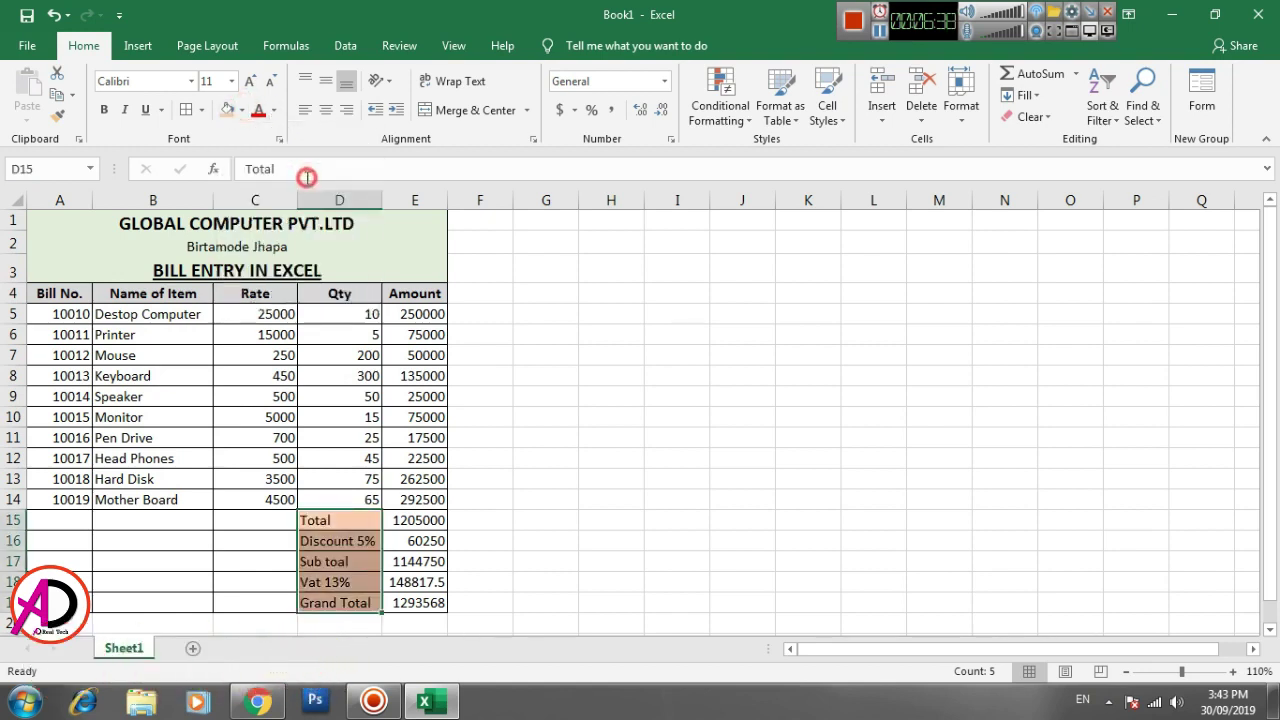
click(509, 520)
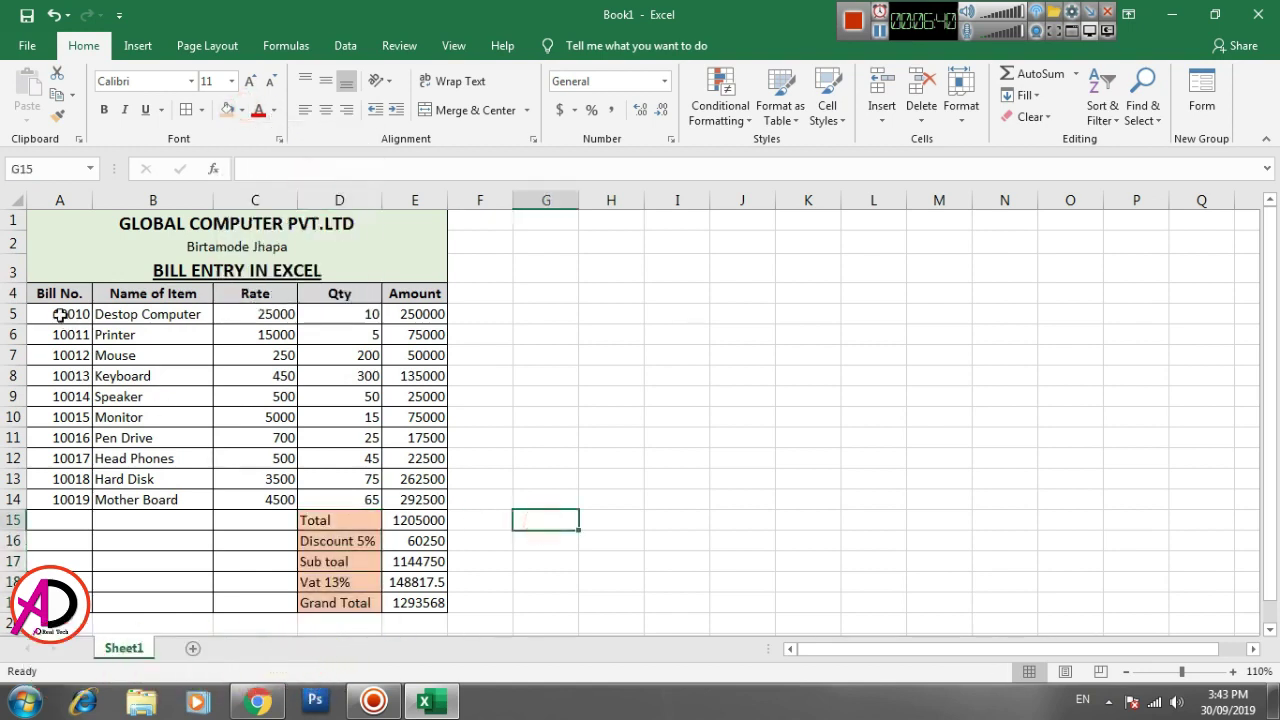
Fill the Bill No. values A5:A14 with light blue.
drag(60, 315, 61, 497)
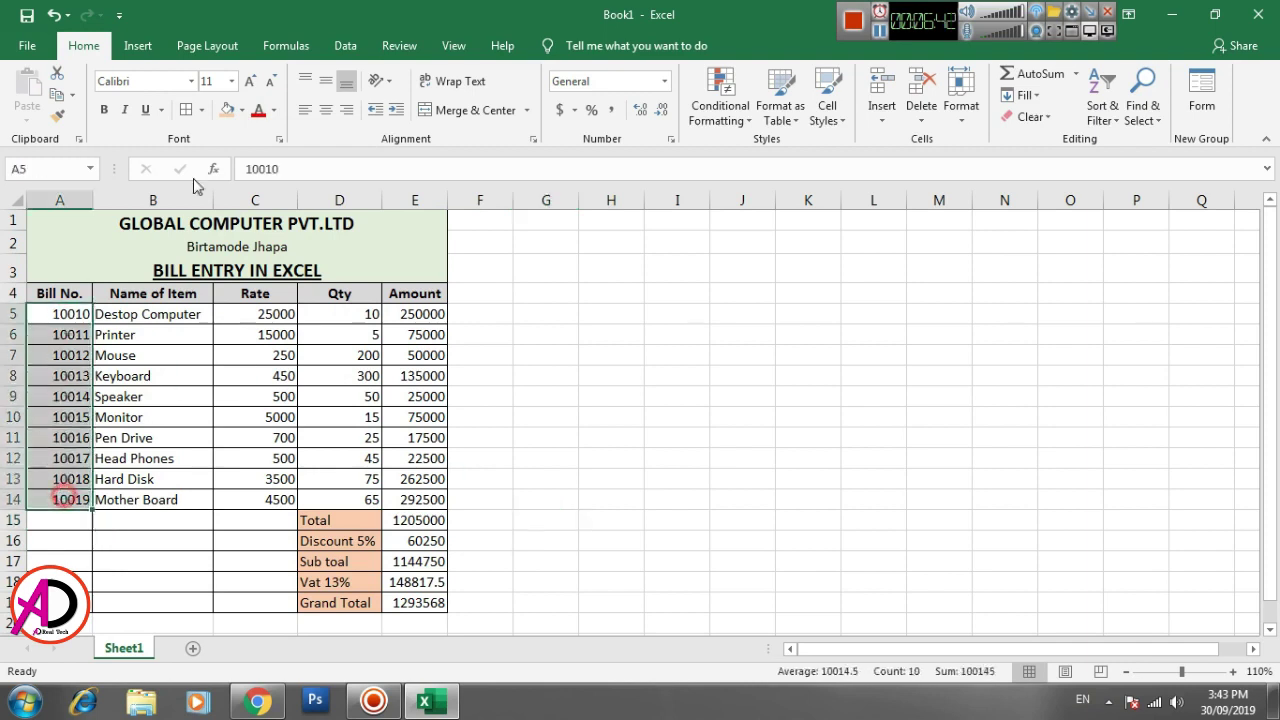
click(242, 110)
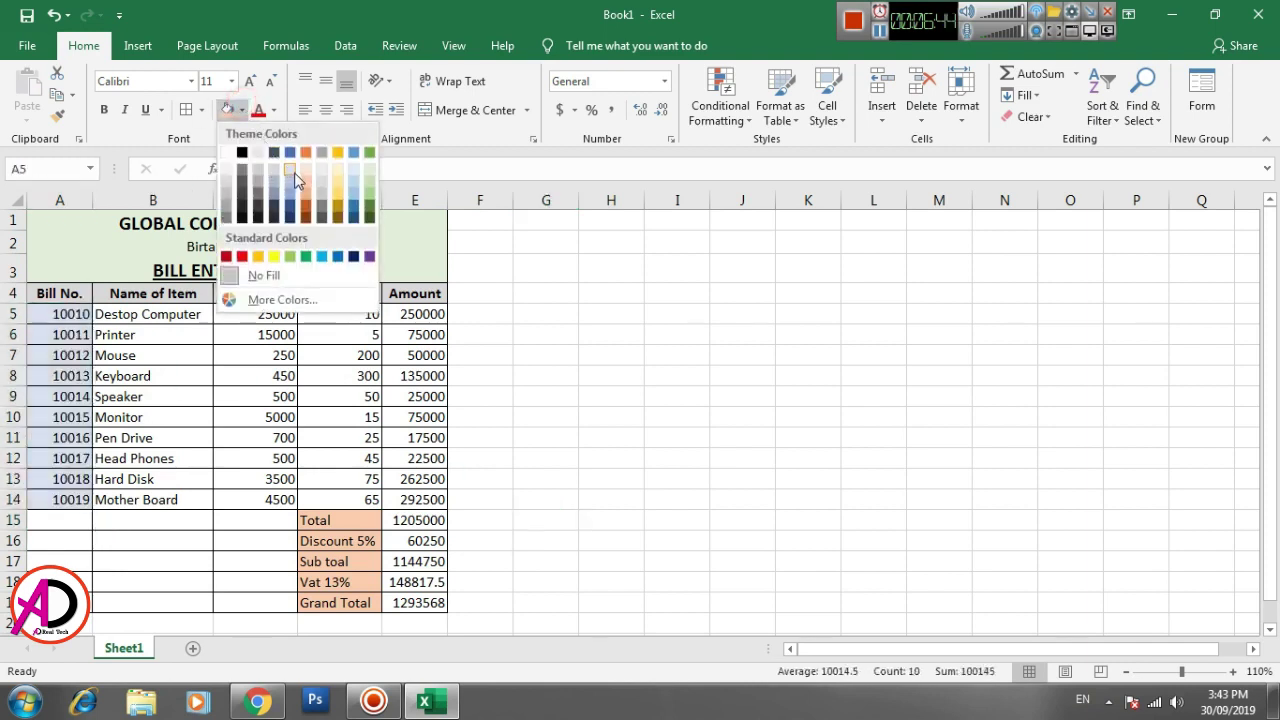
click(294, 172)
Fill the Name of Item values B5:B14 with gold.
drag(202, 313, 165, 500)
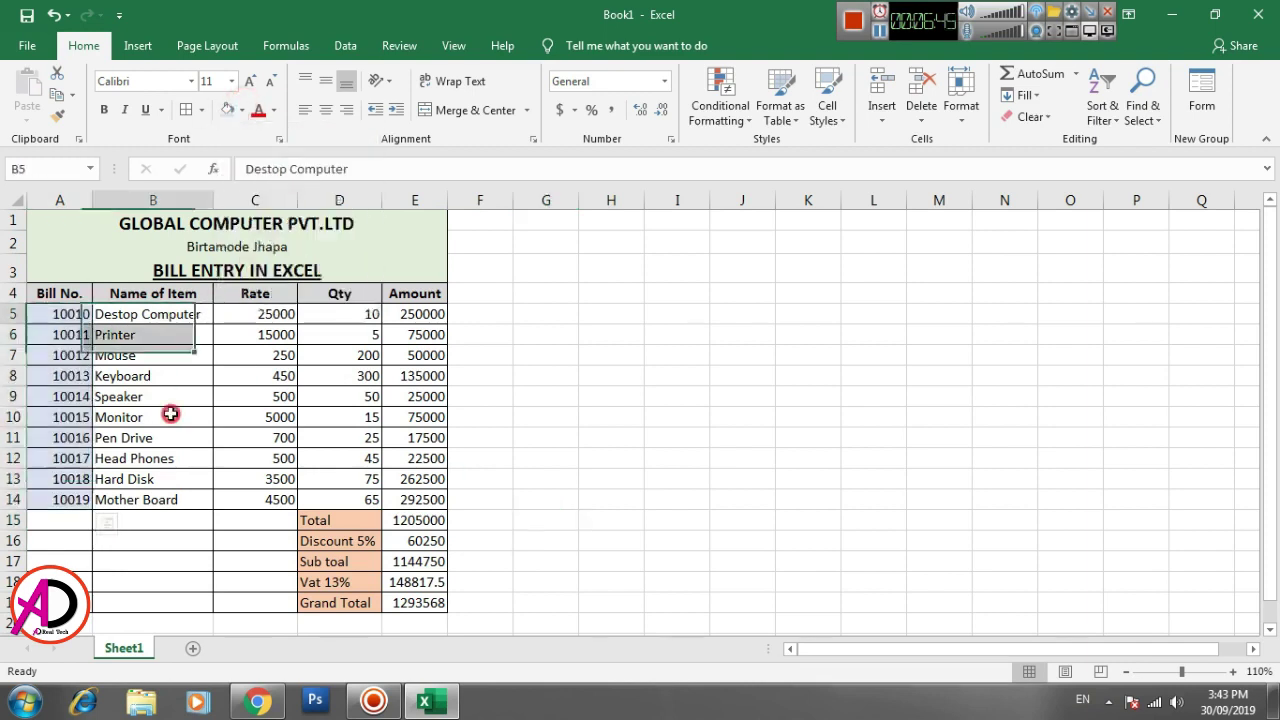
click(242, 110)
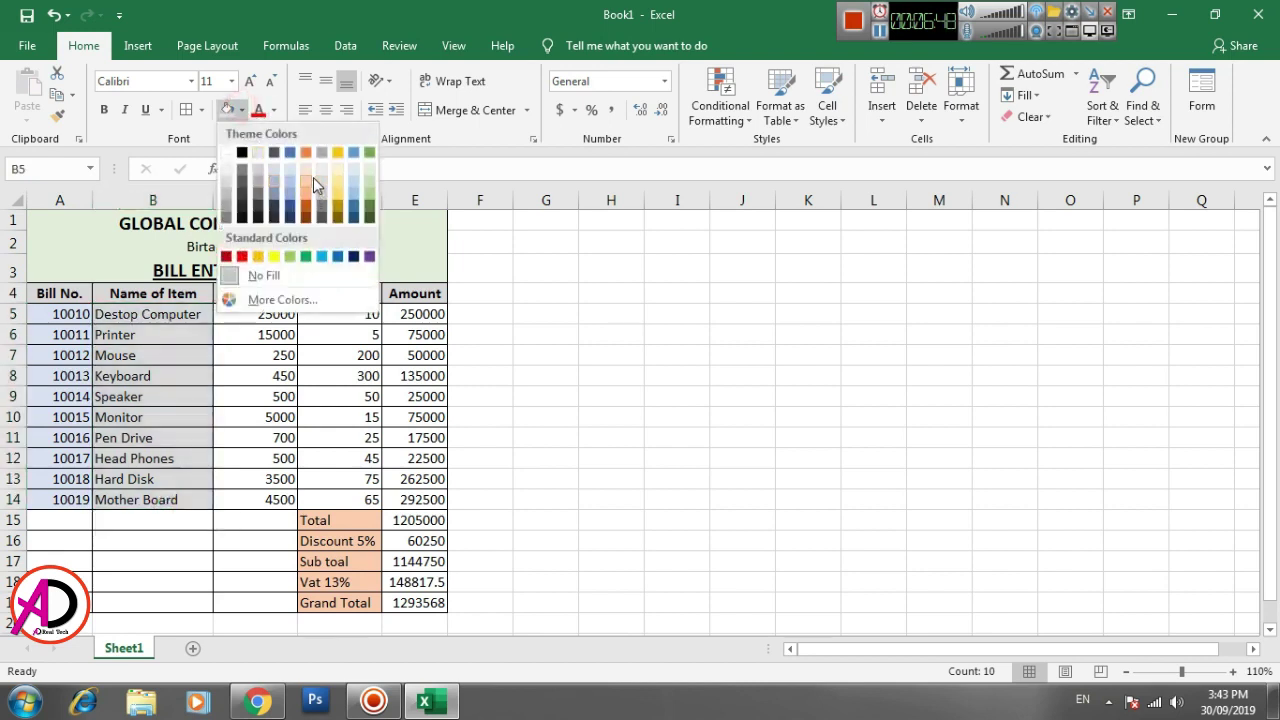
click(337, 190)
Fill the Rate values C5:C14 with light green.
drag(262, 314, 265, 501)
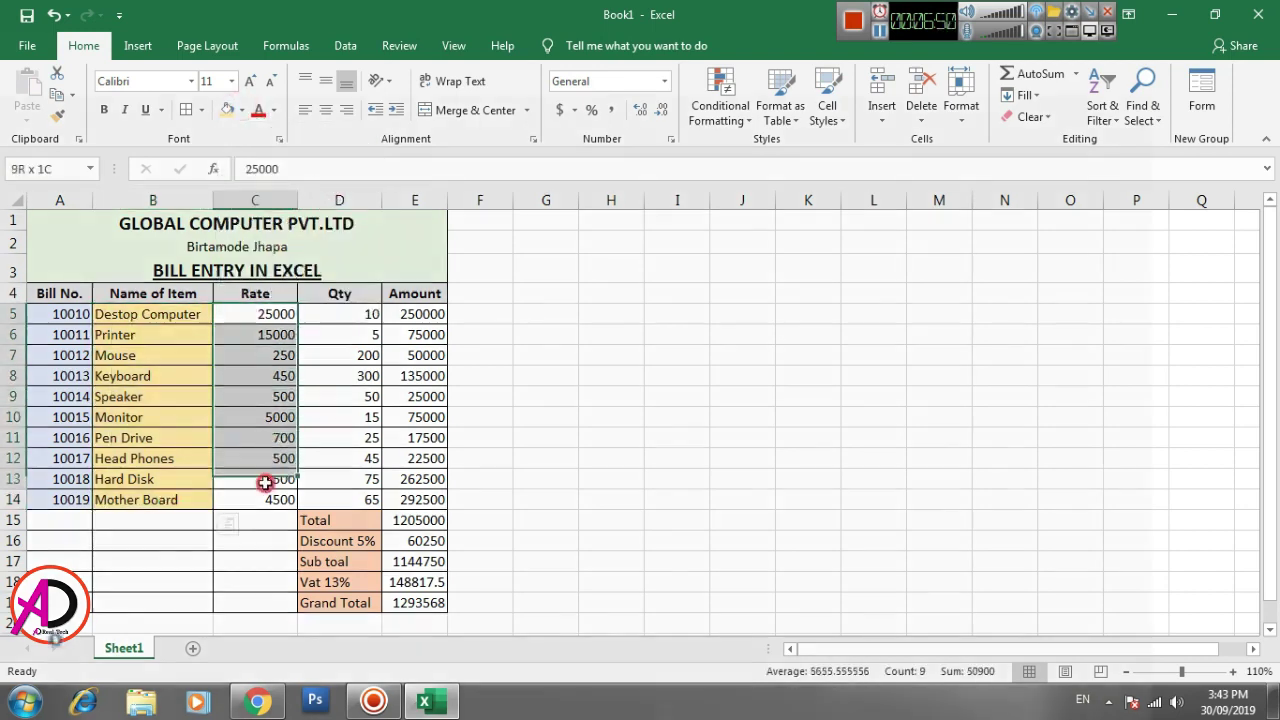
click(242, 110)
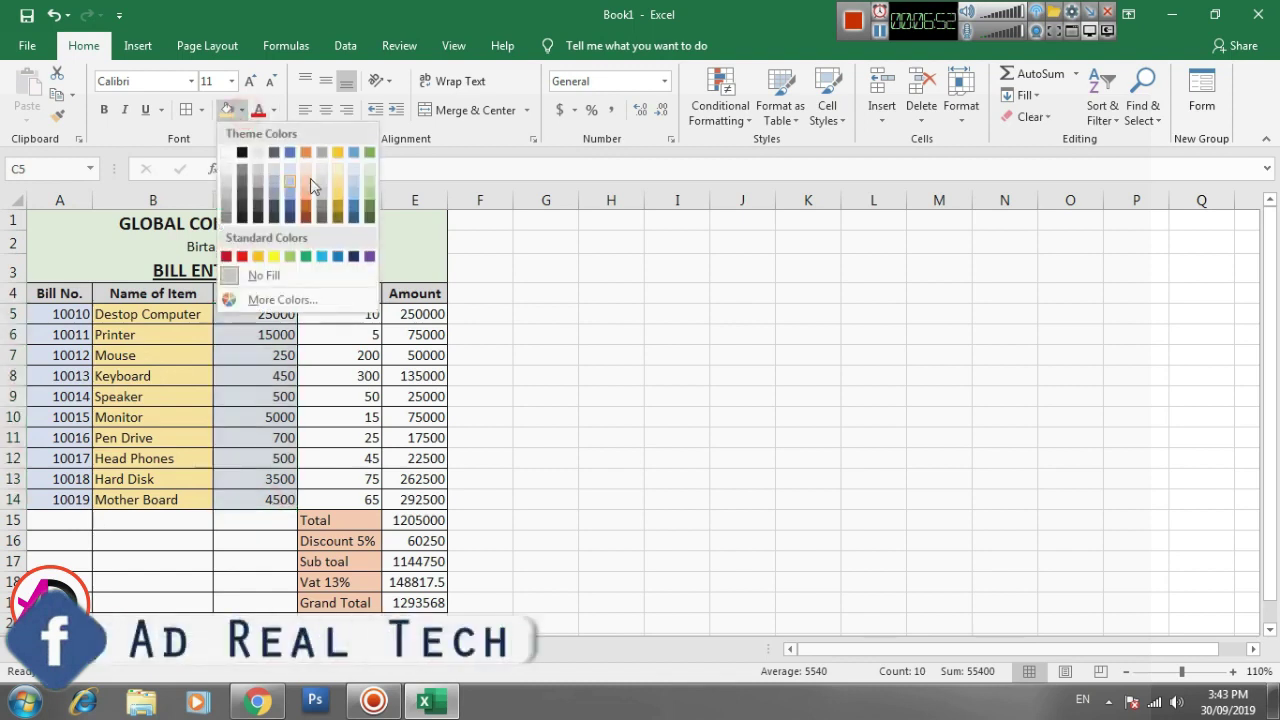
click(370, 172)
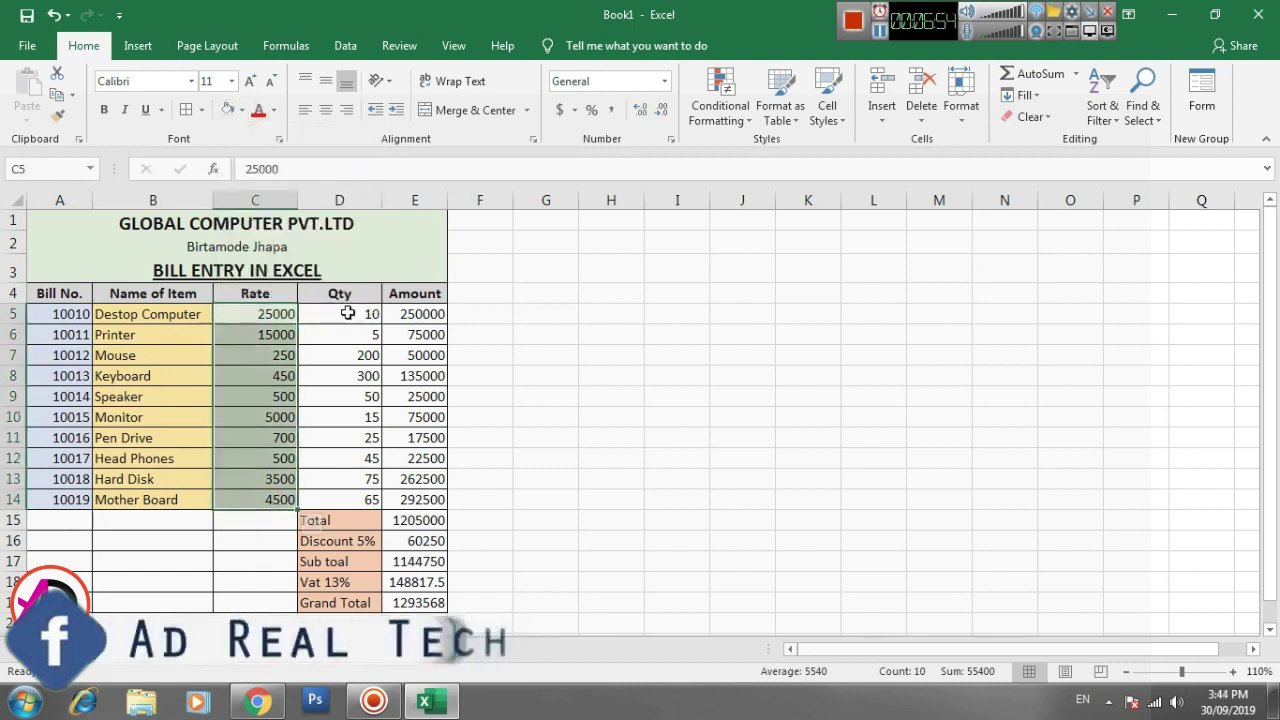
Fill the Qty values D5:D14 and Amount values E5:E14 with blue shades.
drag(342, 312, 337, 496)
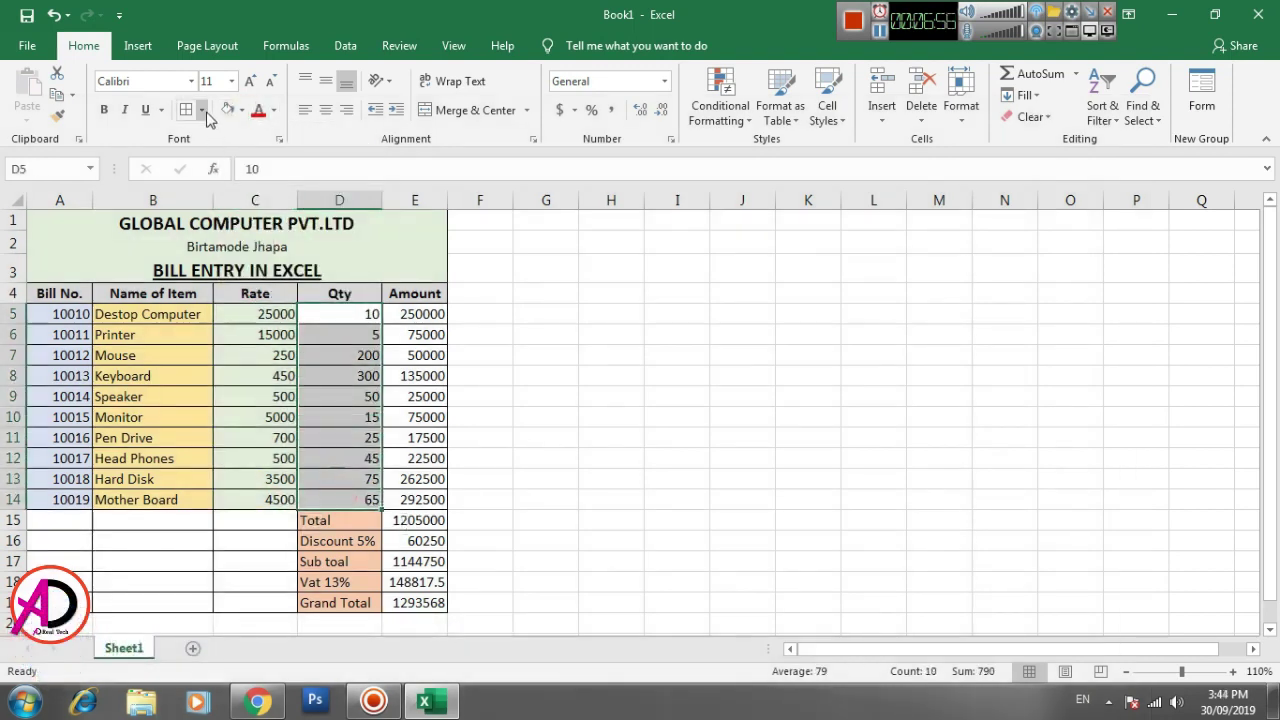
click(243, 111)
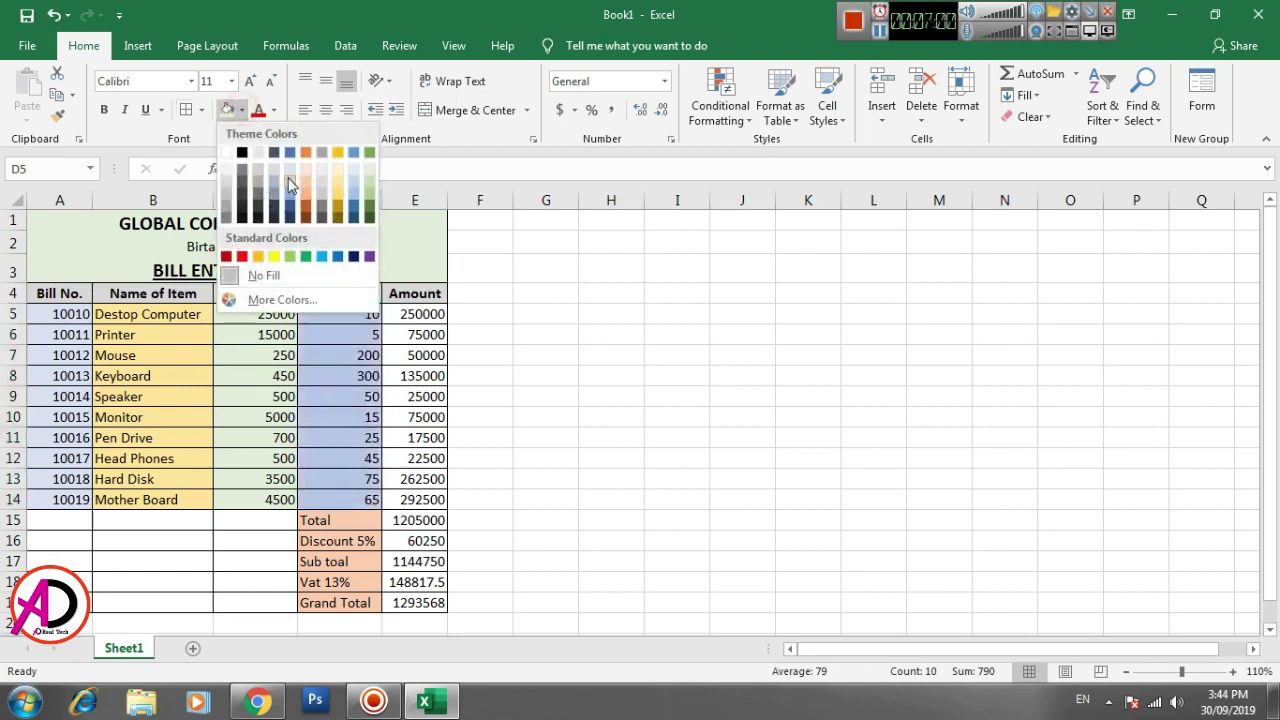
click(289, 177)
drag(403, 315, 419, 503)
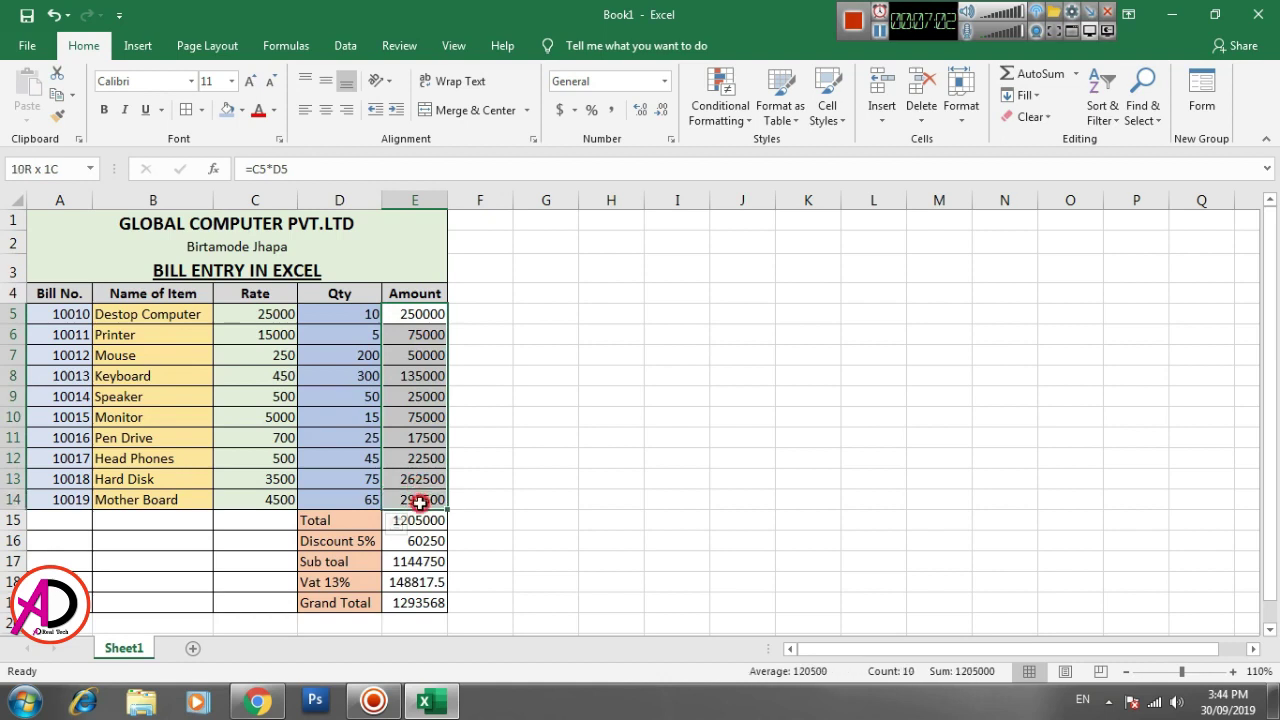
click(245, 112)
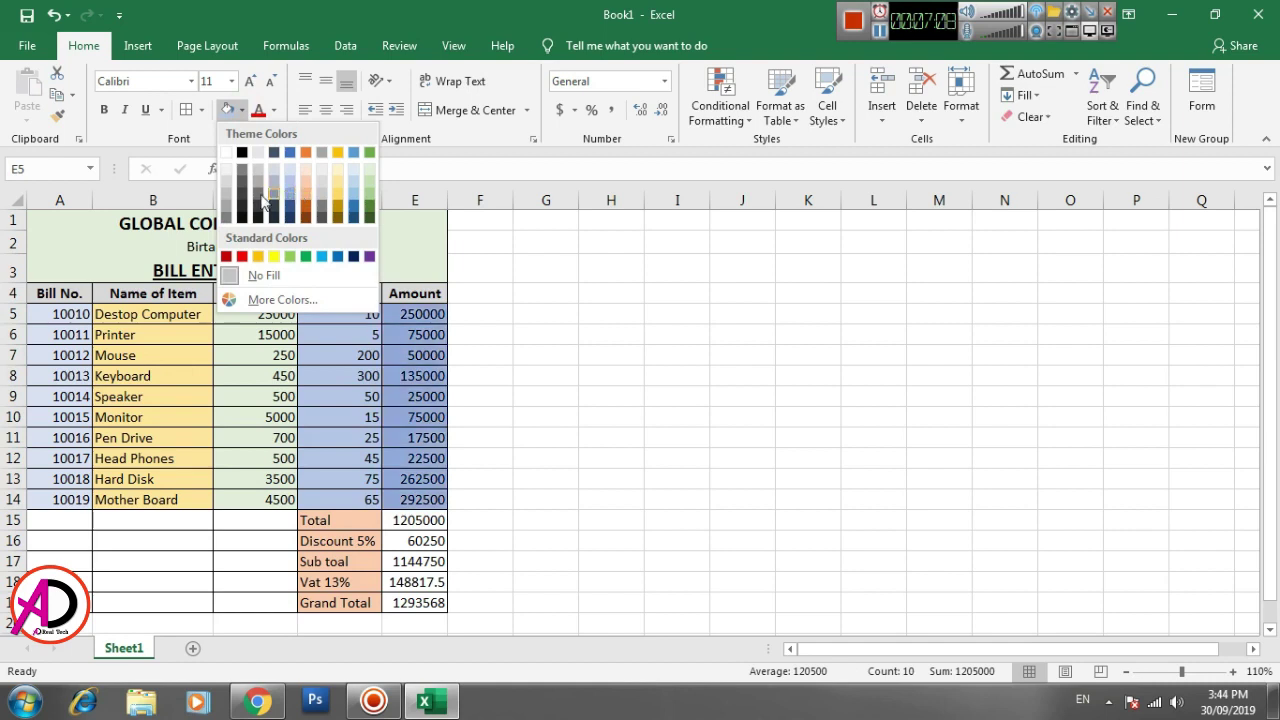
click(353, 180)
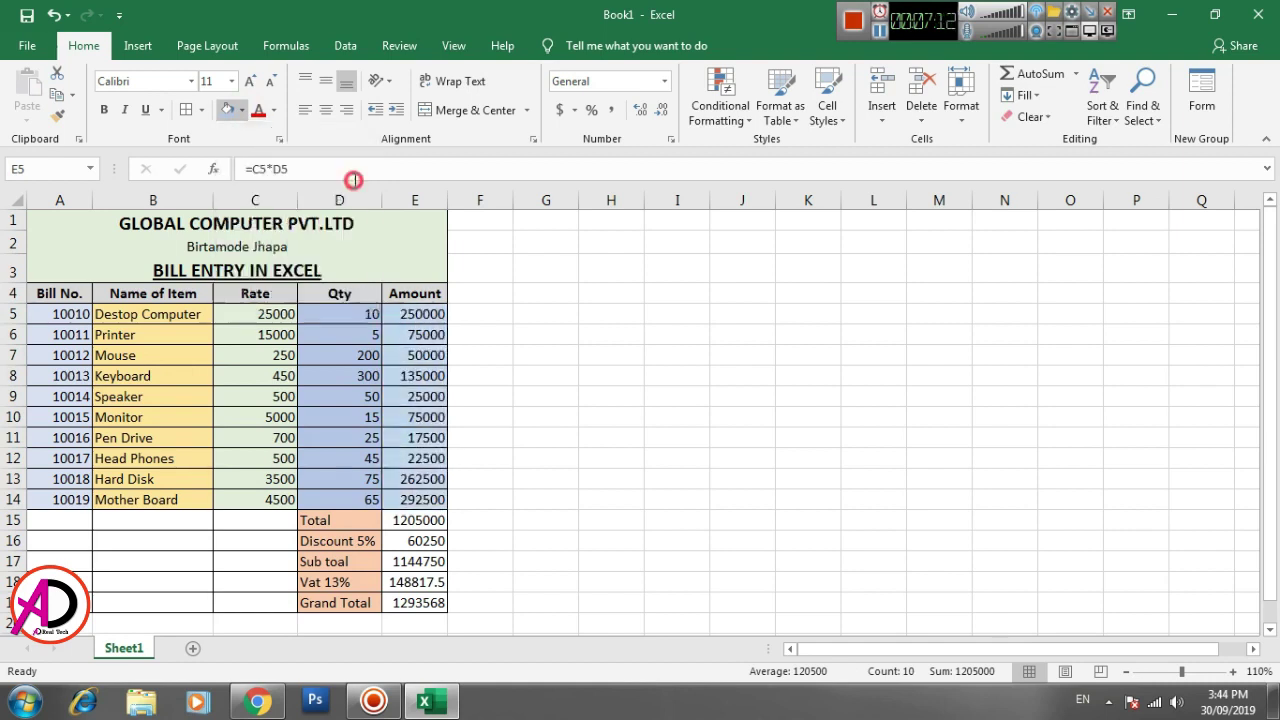
click(628, 395)
Fill the totals values E15:E19 with gold.
drag(421, 522, 426, 603)
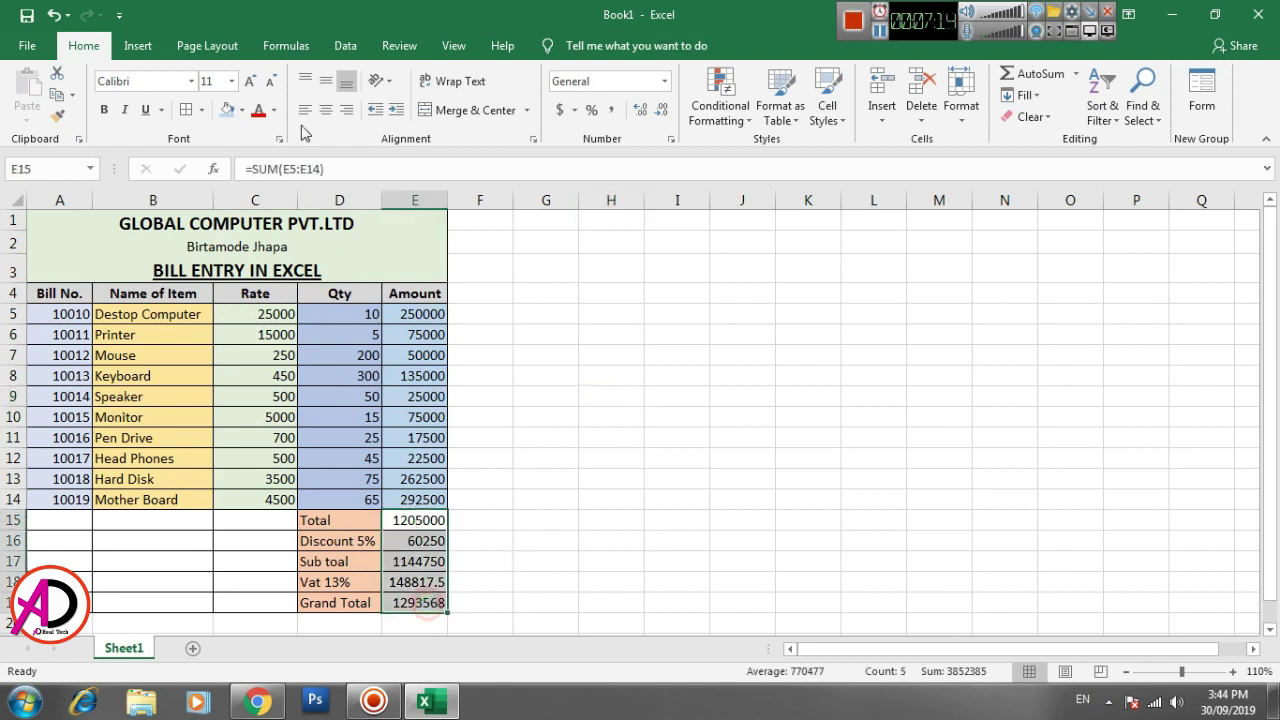
click(243, 110)
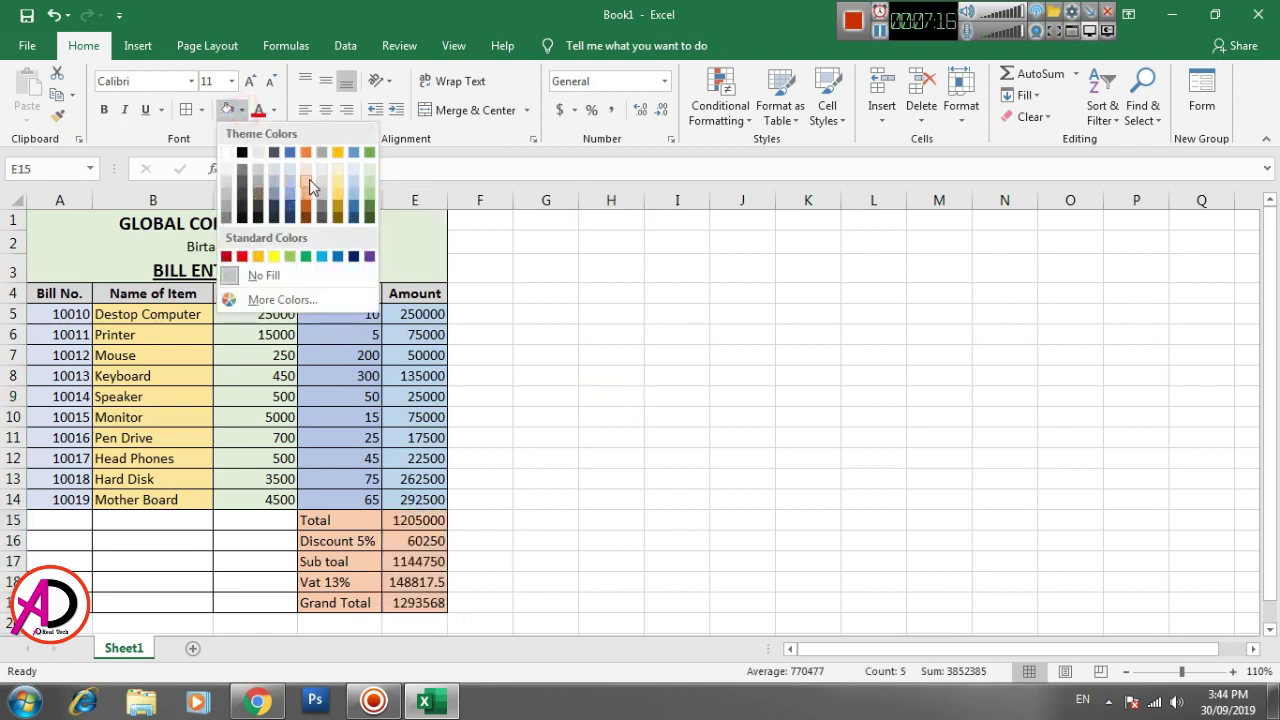
click(340, 185)
click(737, 398)
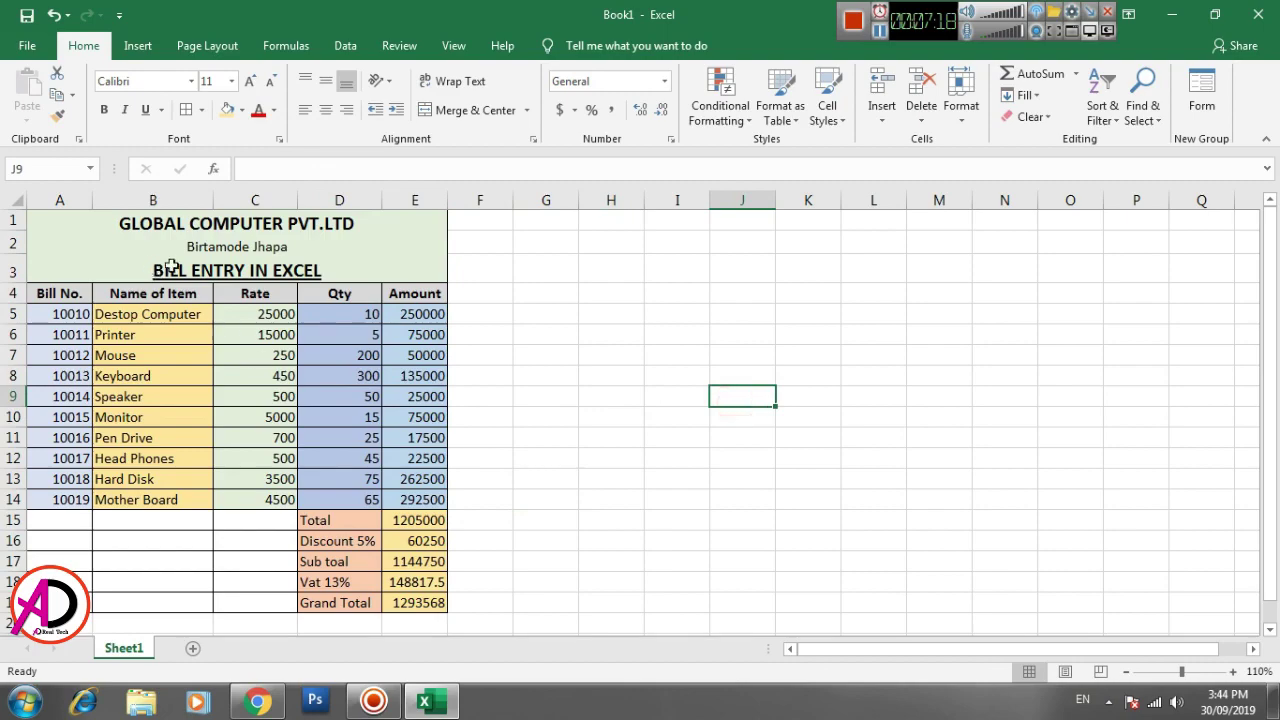